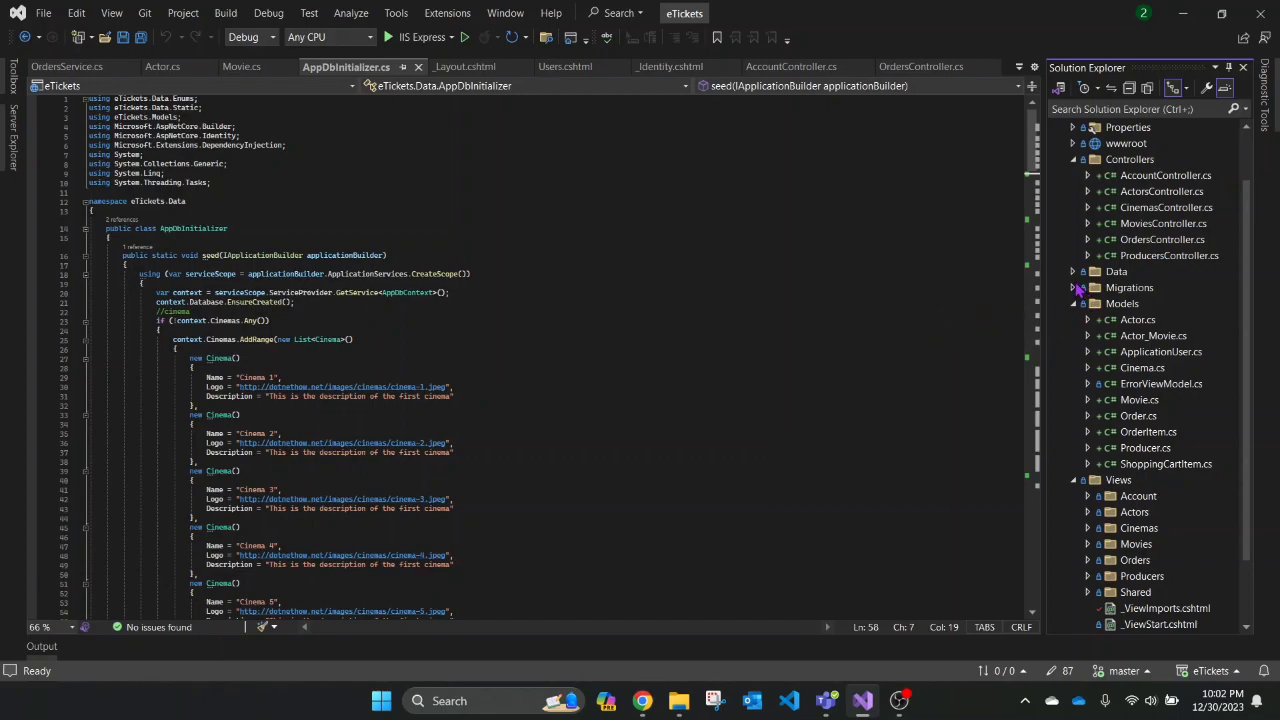
- Launch the eTickets project under IIS Express from Visual Studio
{"action": "scroll", "coordinate": [1088, 254], "scroll_direction": "up", "scroll_amount": 2}
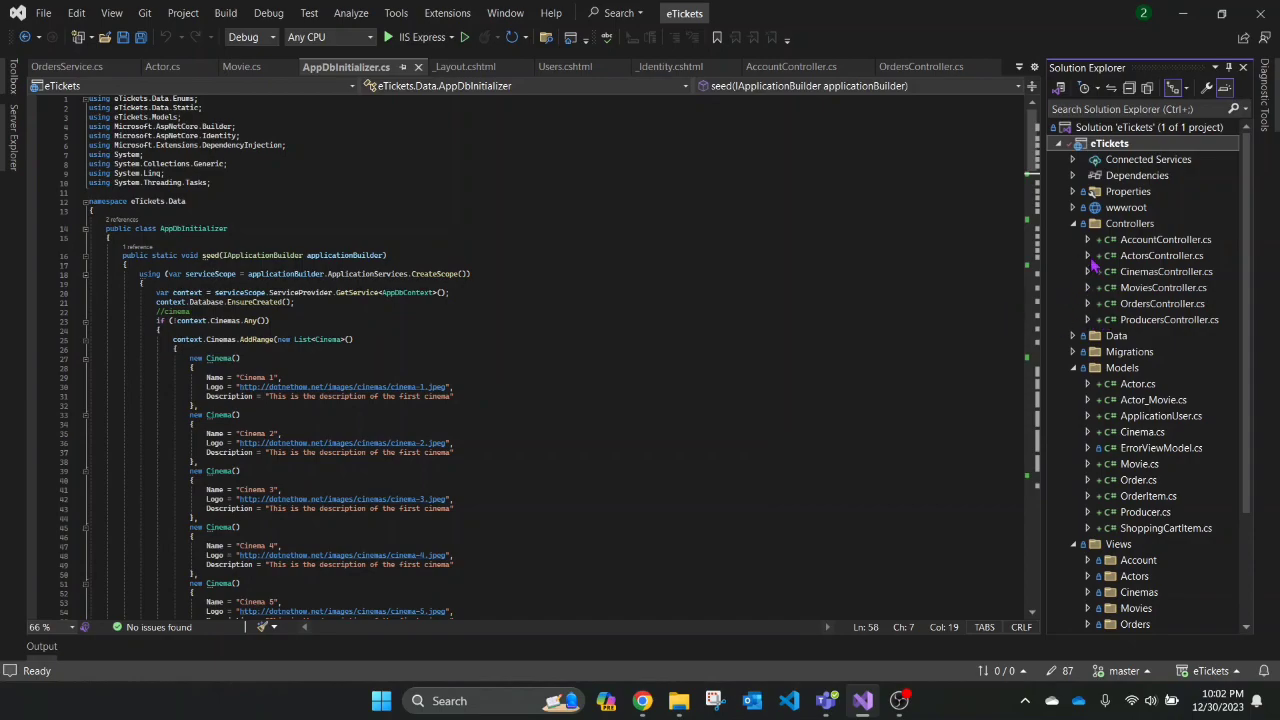
{"action": "scroll", "coordinate": [1110, 355], "scroll_direction": "down", "scroll_amount": 3}
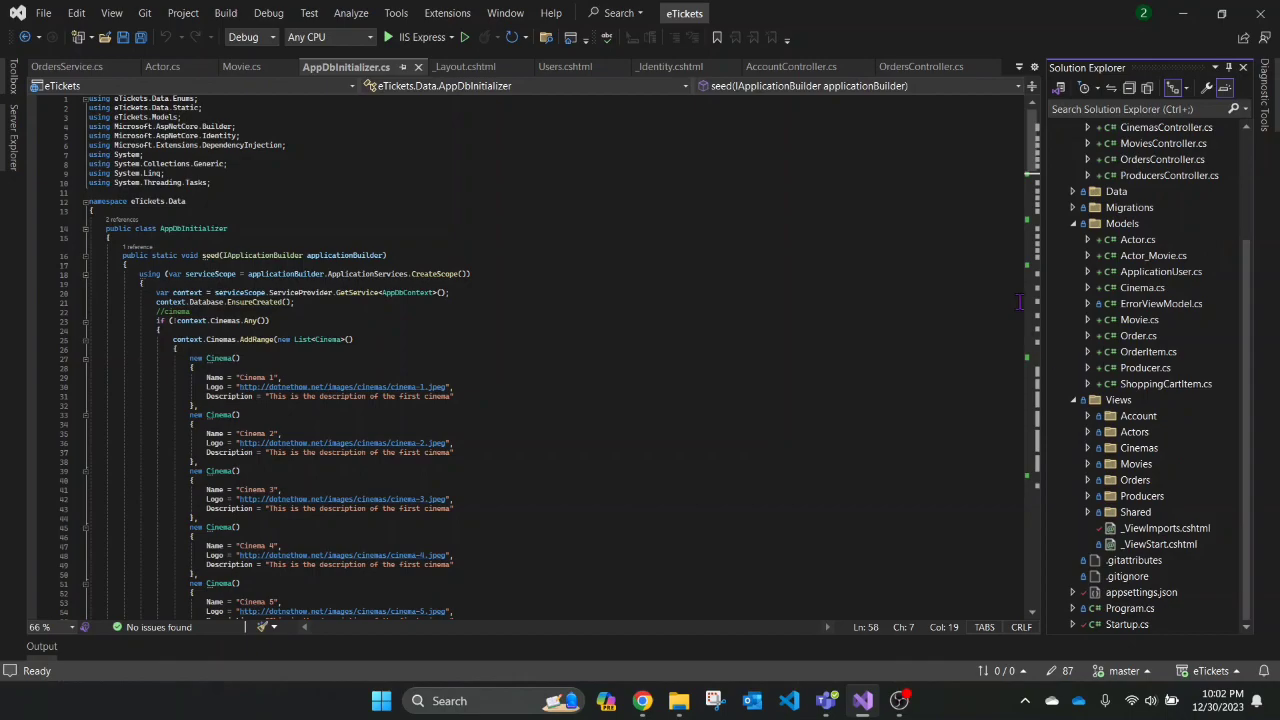
{"action": "scroll", "coordinate": [1095, 300], "scroll_direction": "up", "scroll_amount": 3}
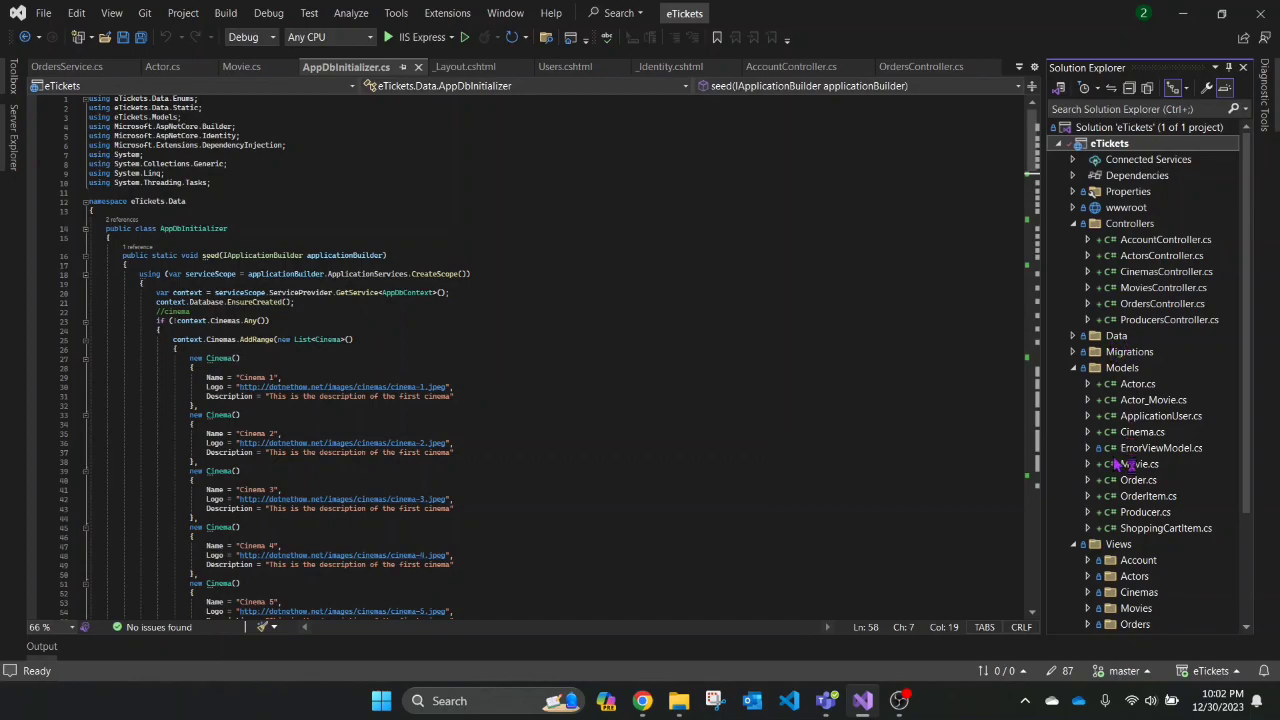
{"action": "scroll", "coordinate": [1080, 552], "scroll_direction": "down", "scroll_amount": 2}
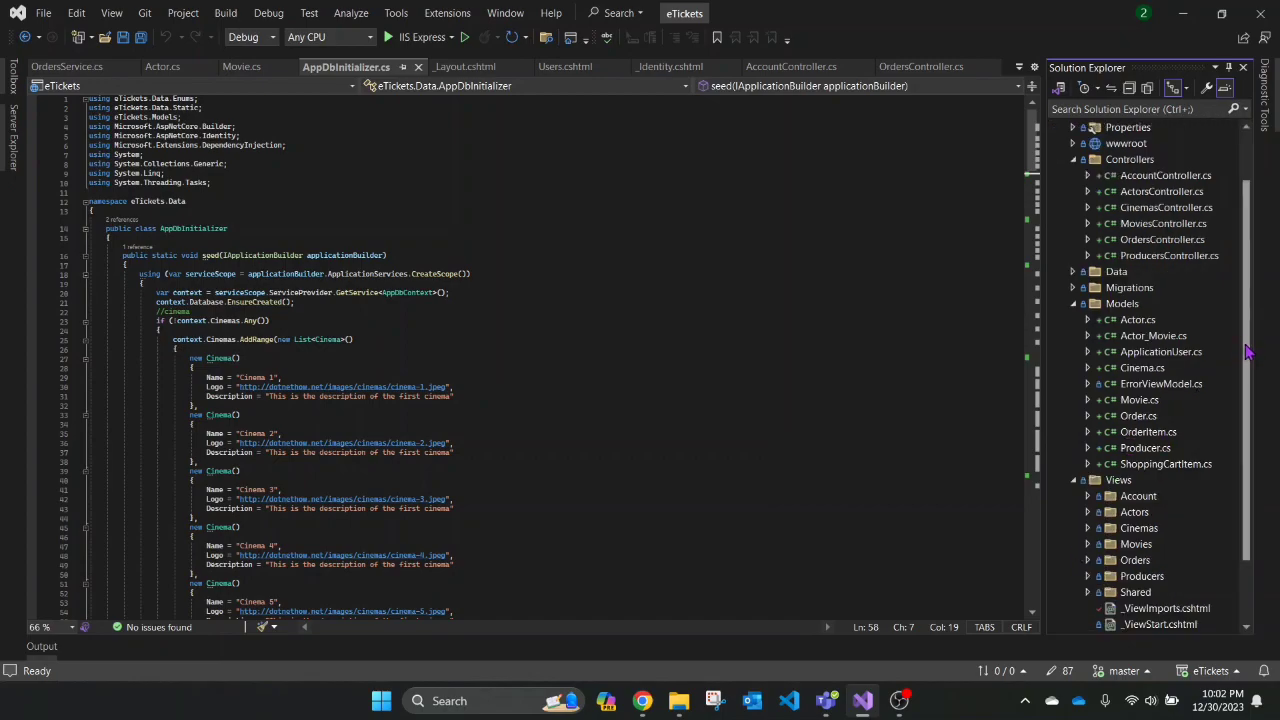
{"action": "left_click_drag", "start_coordinate": [1247, 346], "coordinate": [1260, 405]}
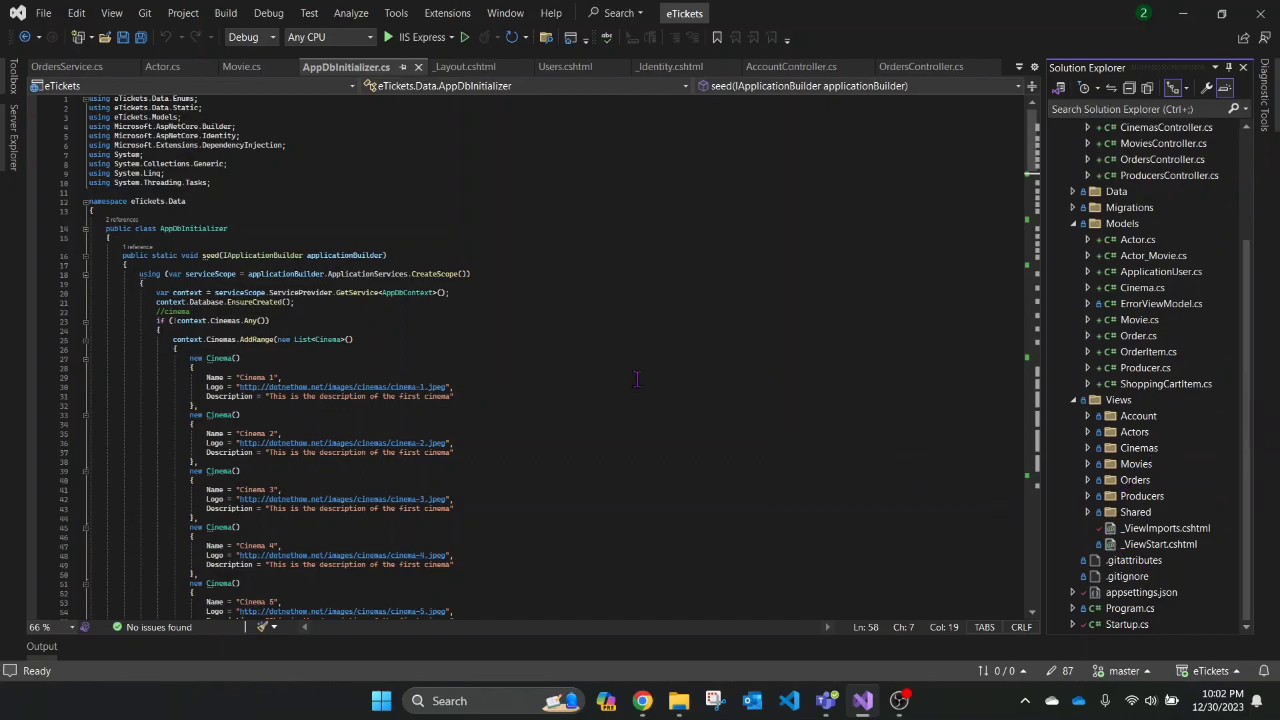
{"action": "left_click", "coordinate": [406, 38]}
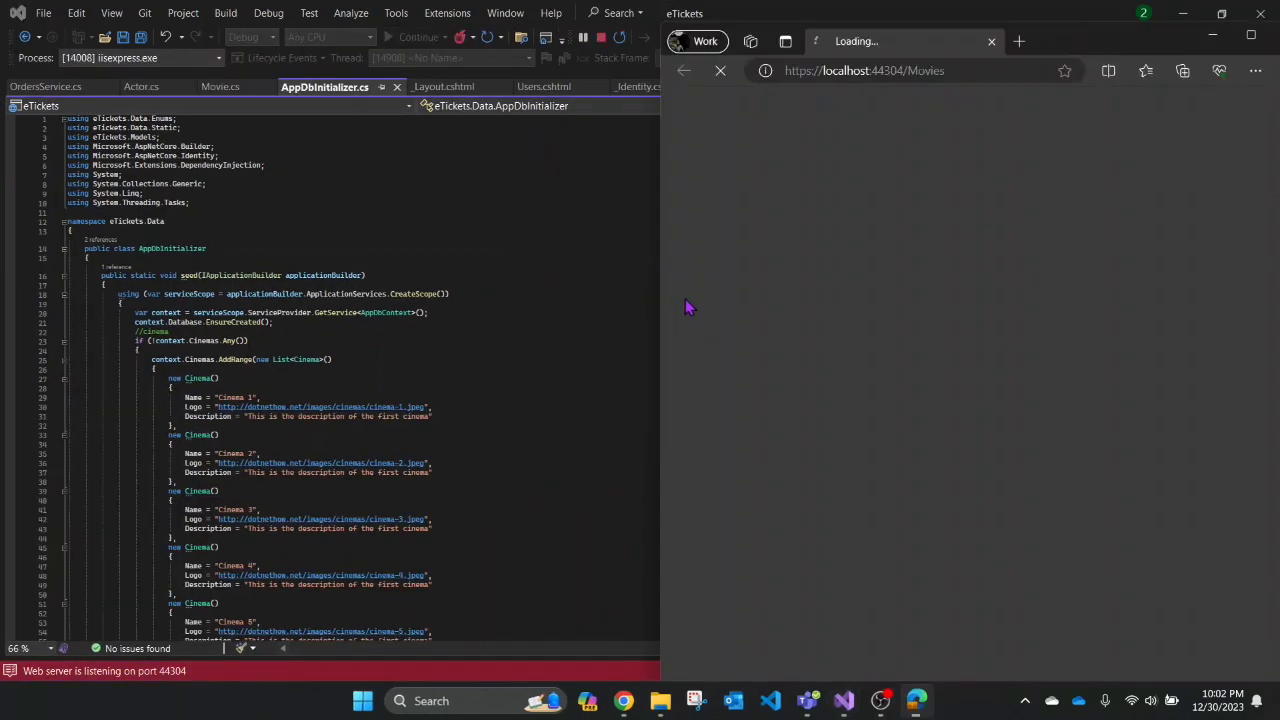
- Maximize the Edge window and log the admin account out of eTickets
{"action": "left_click", "coordinate": [1251, 36]}
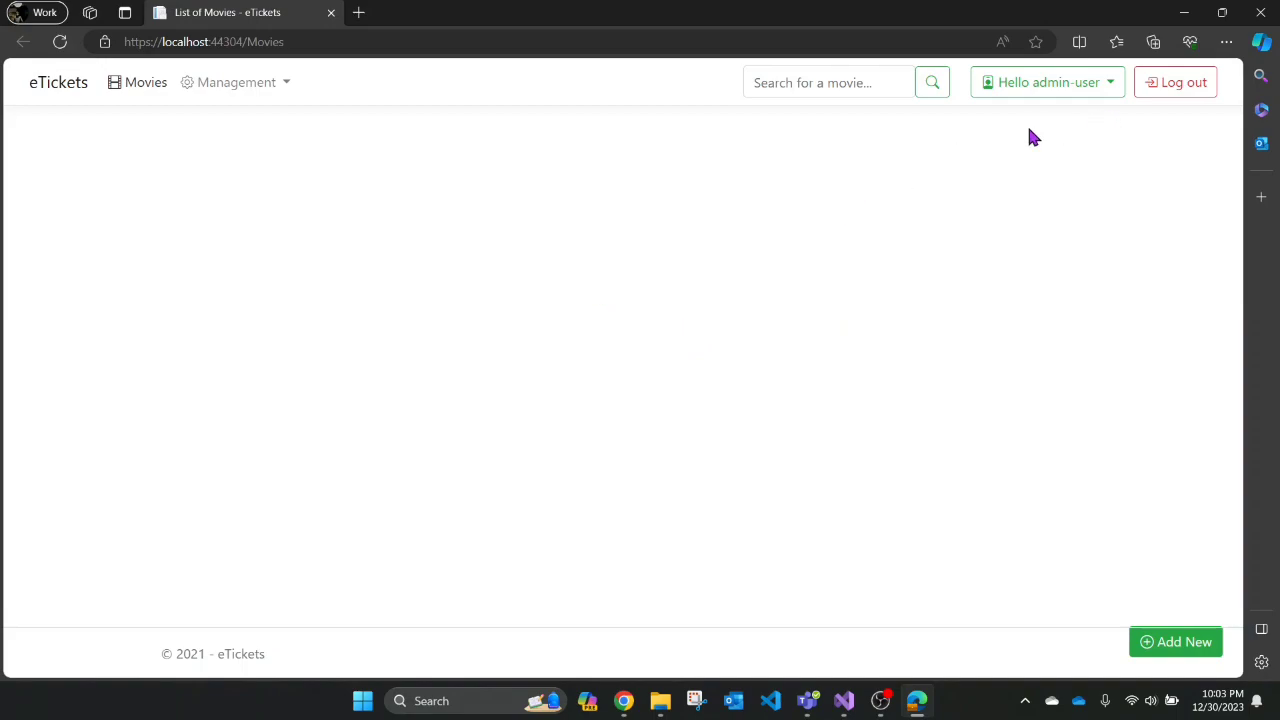
{"action": "left_click", "coordinate": [1150, 88]}
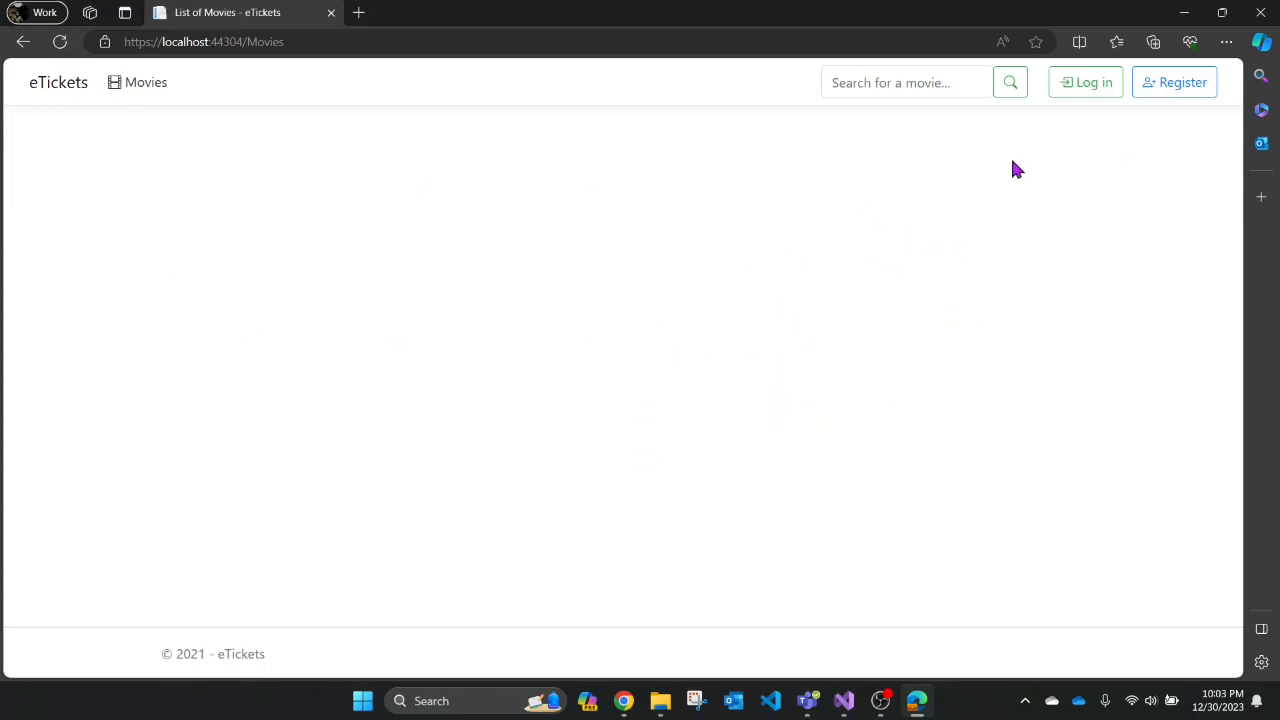
- Log in with the admin account's email and password, revealing the password to check it first
{"action": "left_click", "coordinate": [1095, 92]}
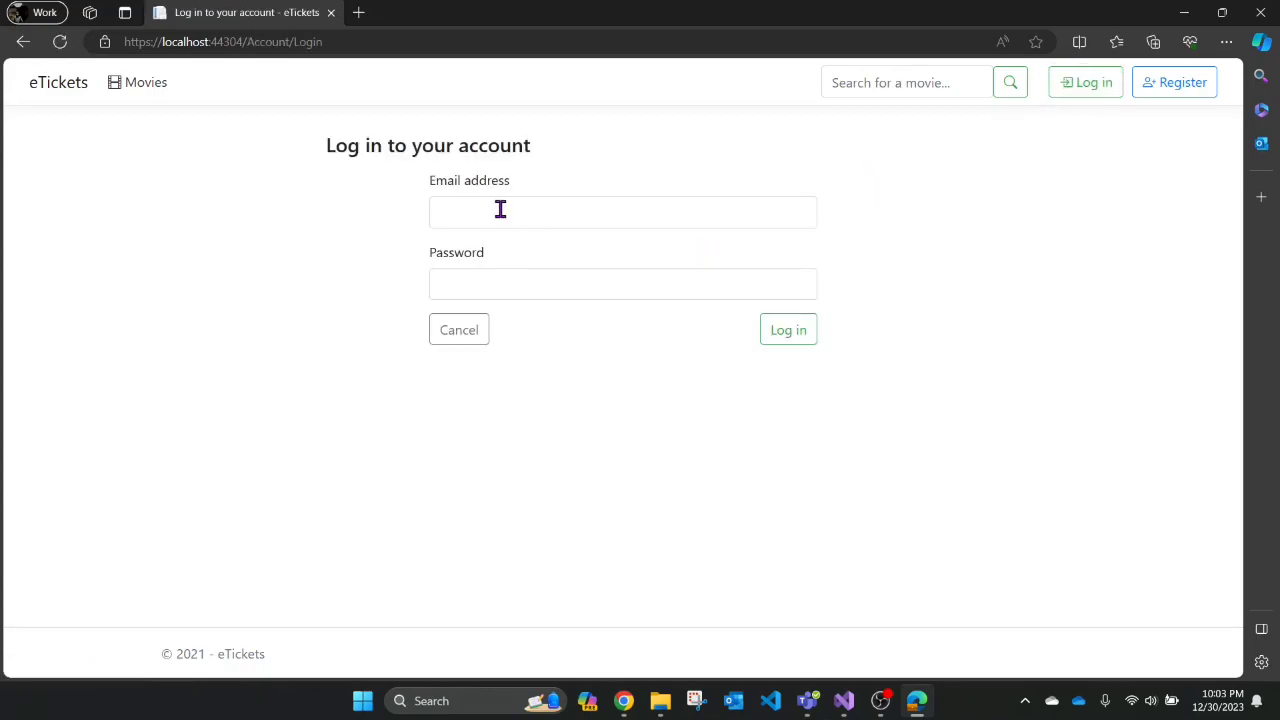
{"action": "left_click", "coordinate": [565, 218]}
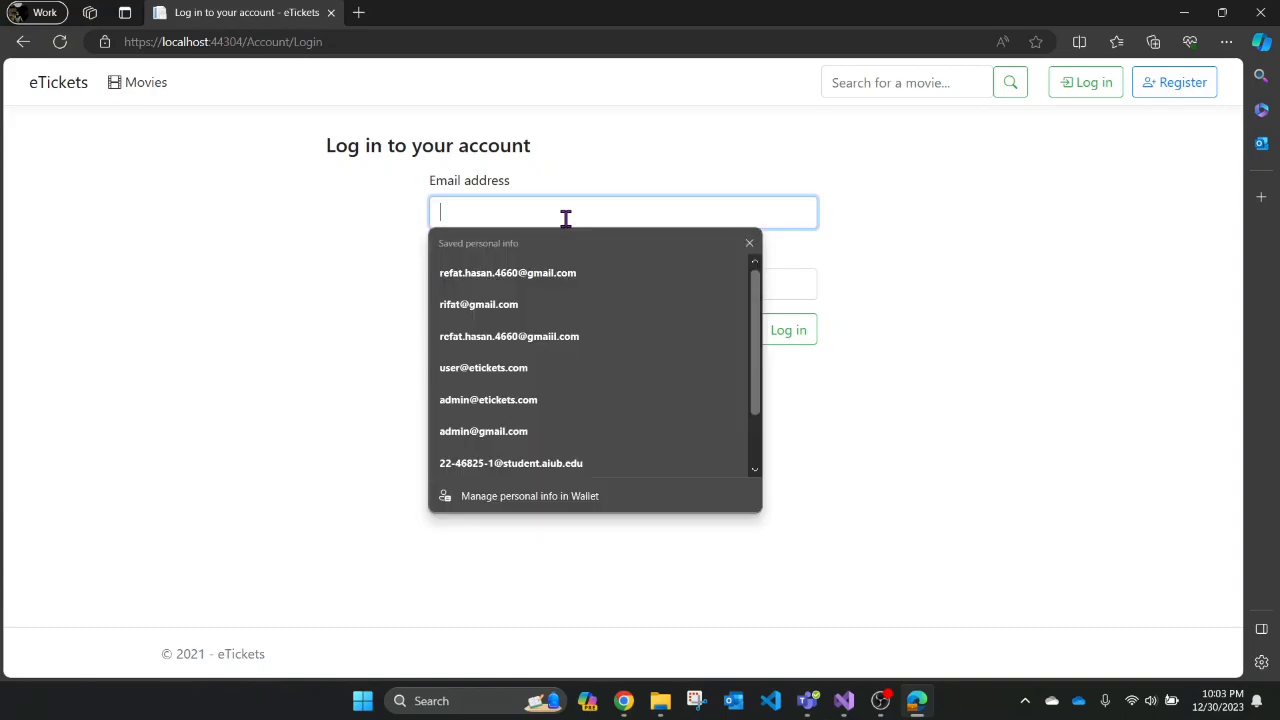
{"action": "type", "text": "adm"}
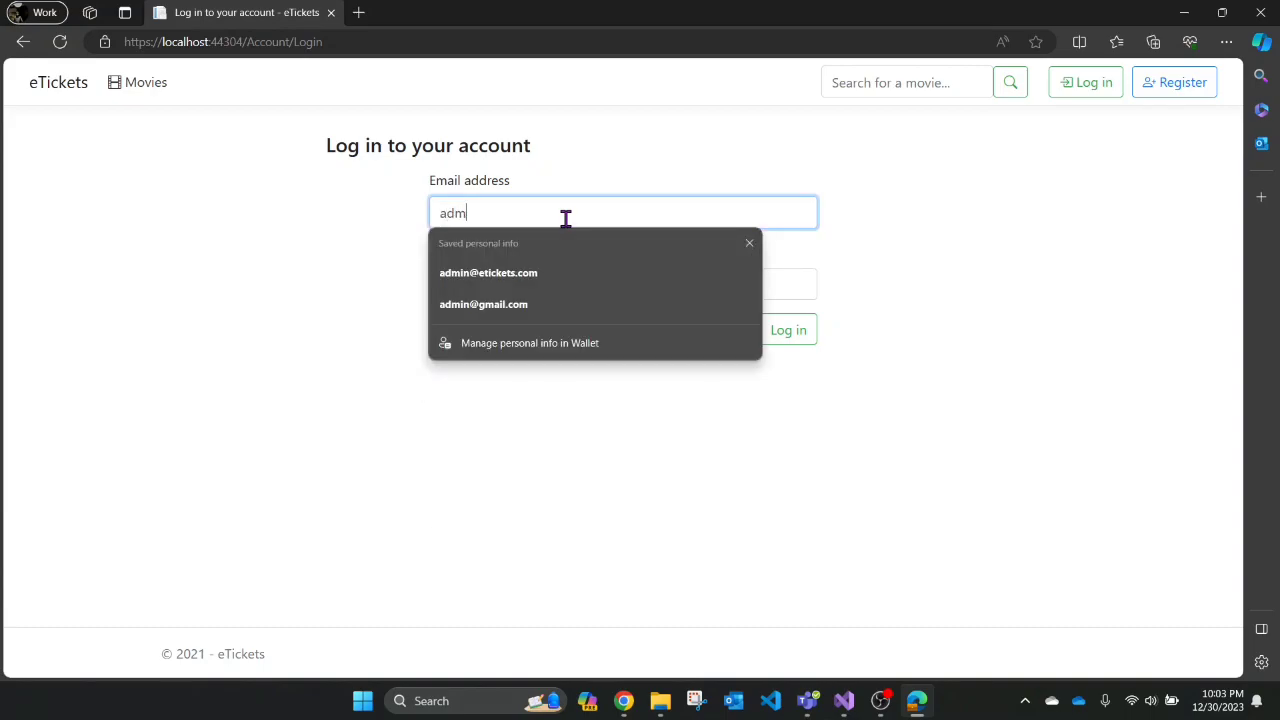
{"action": "type", "text": "in@e"}
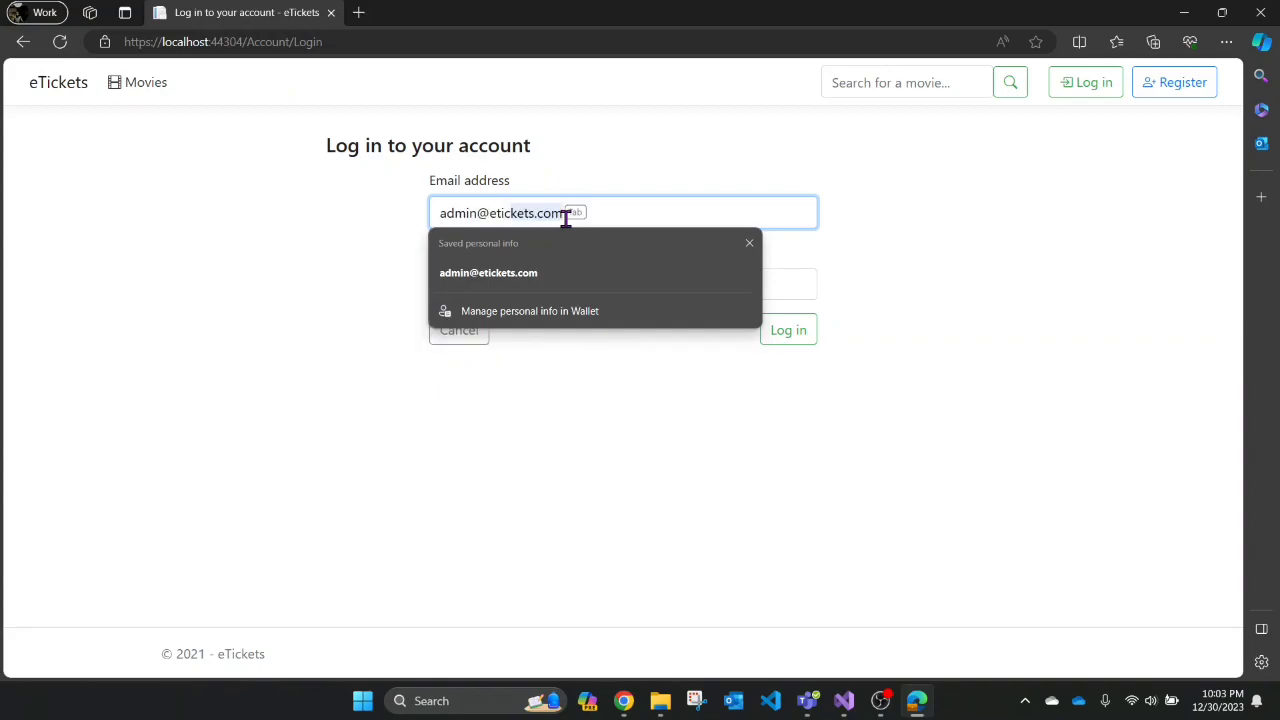
{"action": "type", "text": "tic"}
{"action": "key", "text": "Tab"}
{"action": "left_click", "coordinate": [498, 284]}
{"action": "type", "text": "C"}
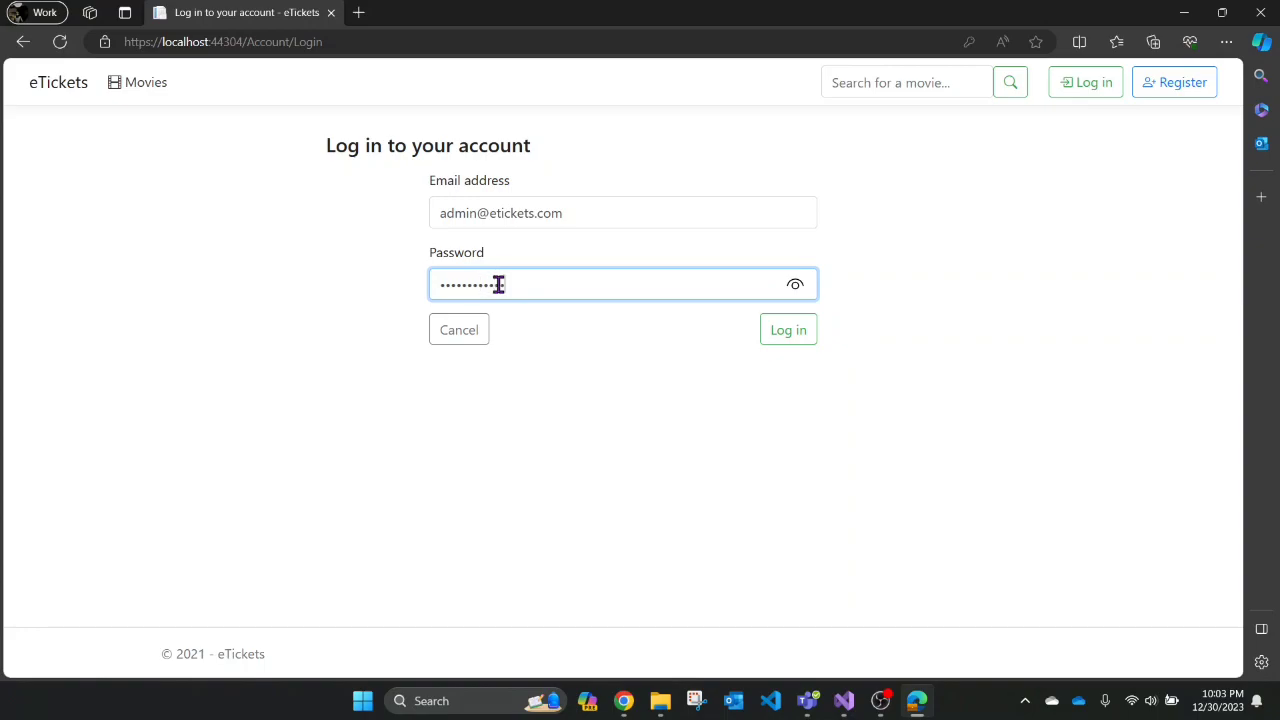
{"action": "left_click", "coordinate": [796, 287]}
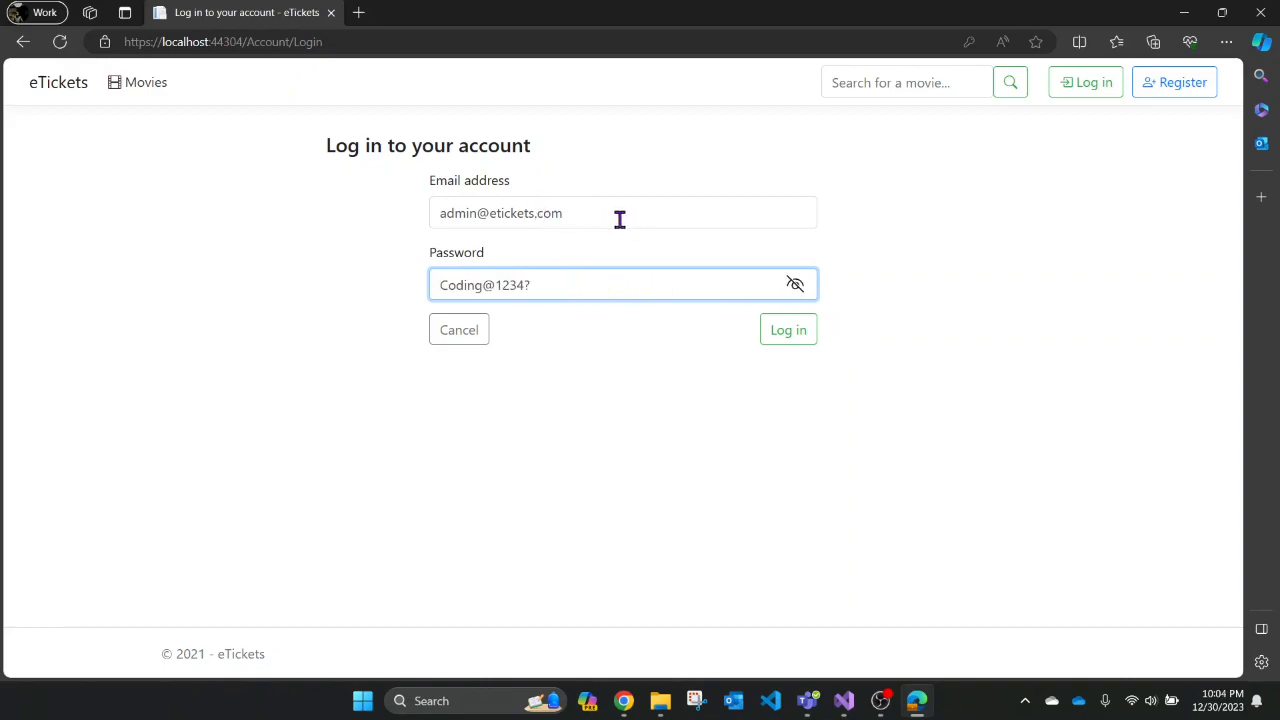
{"action": "left_click", "coordinate": [792, 336]}
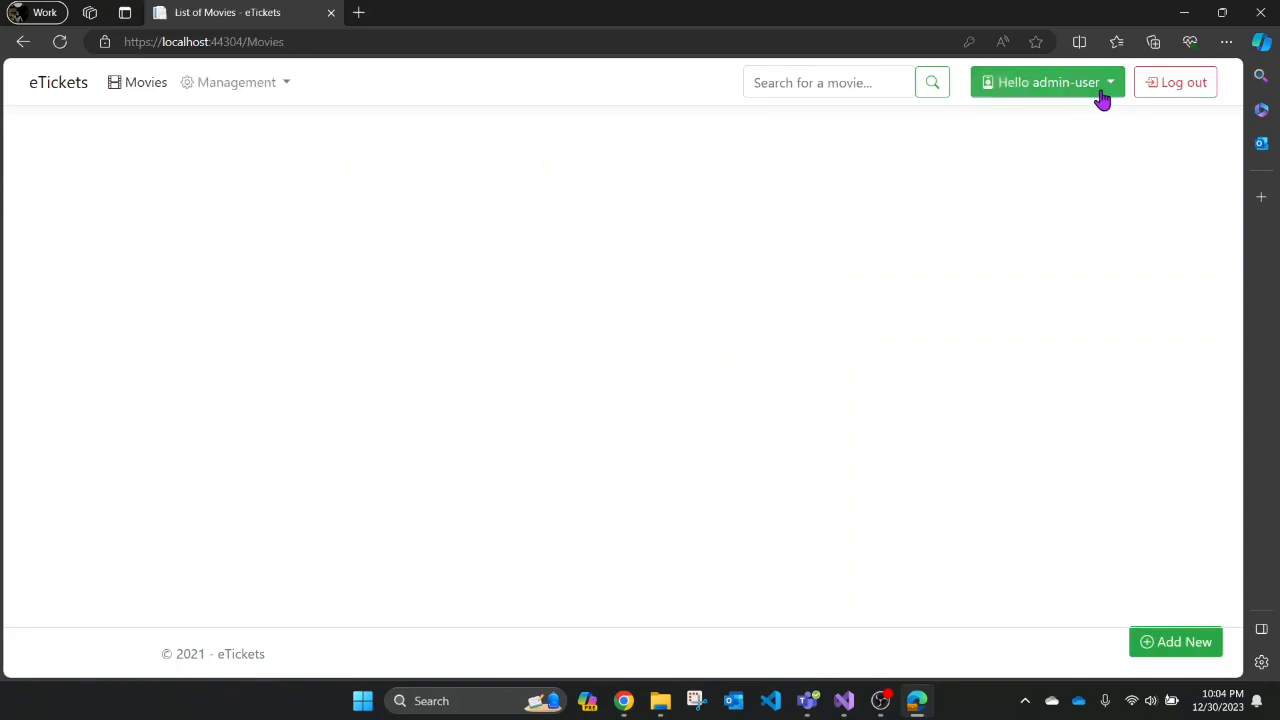
- View the users list, then the still-empty orders list, from the admin account menu
{"action": "left_click", "coordinate": [1111, 90]}
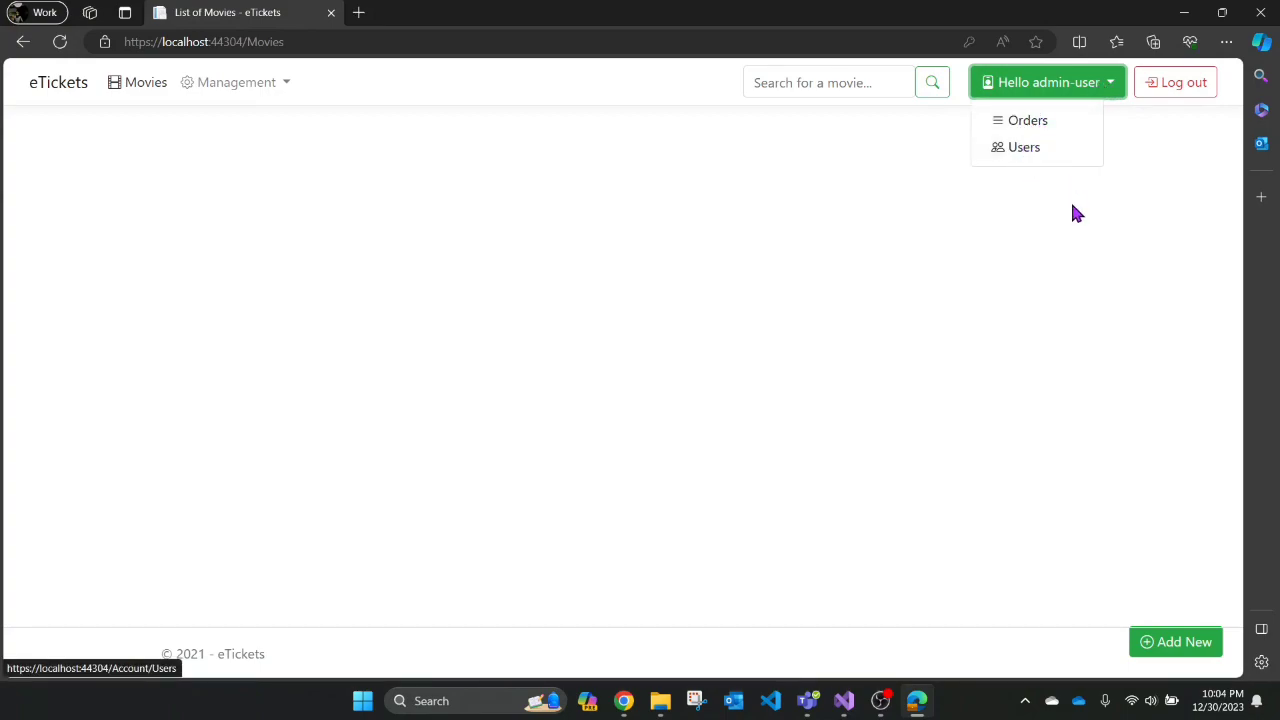
{"action": "left_click", "coordinate": [1034, 156]}
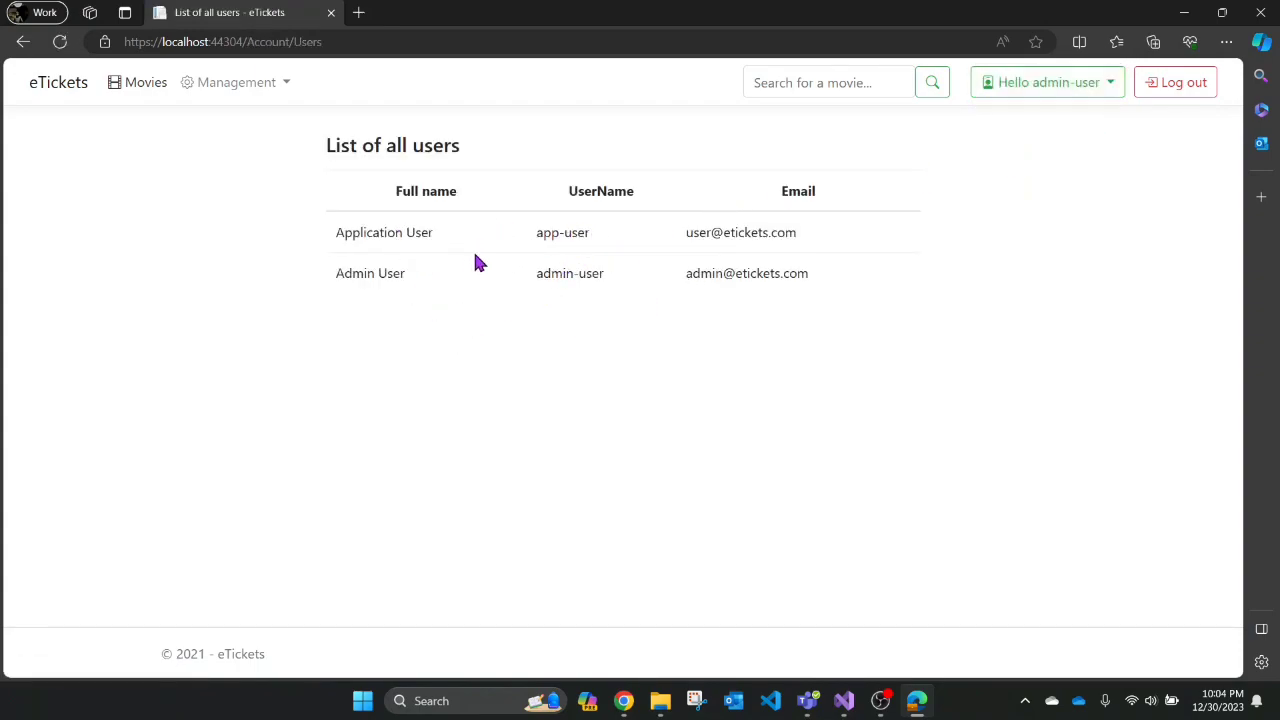
{"action": "left_click", "coordinate": [1069, 88]}
{"action": "left_click", "coordinate": [1086, 90]}
{"action": "left_click", "coordinate": [1025, 127]}
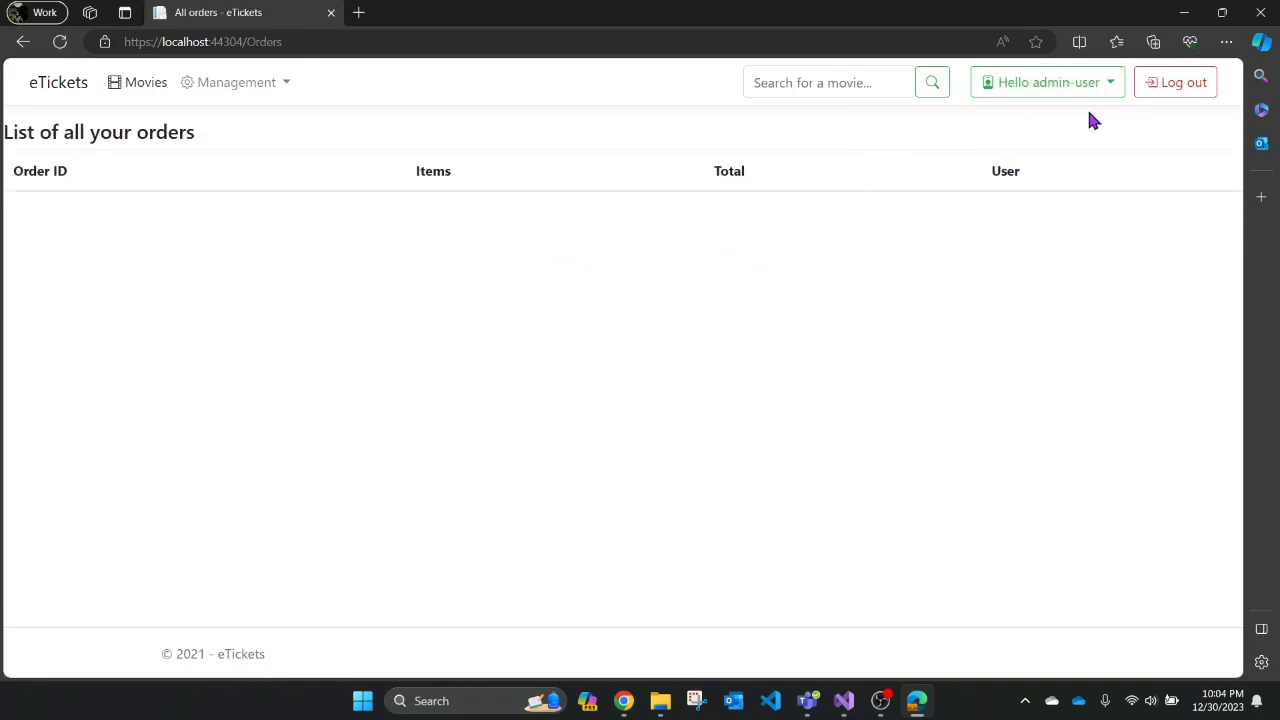
- Go to the Actors list through the Management menu
{"action": "double_click", "coordinate": [1113, 93]}
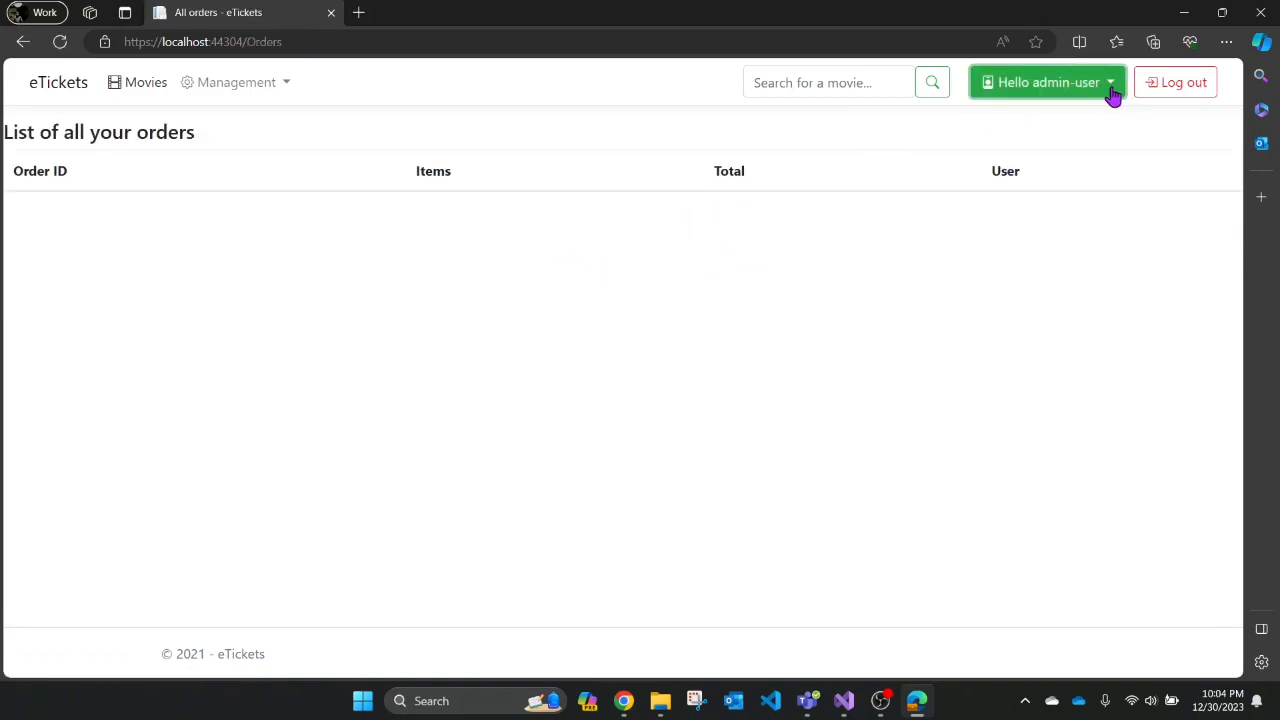
{"action": "double_click", "coordinate": [287, 88]}
{"action": "left_click", "coordinate": [287, 88]}
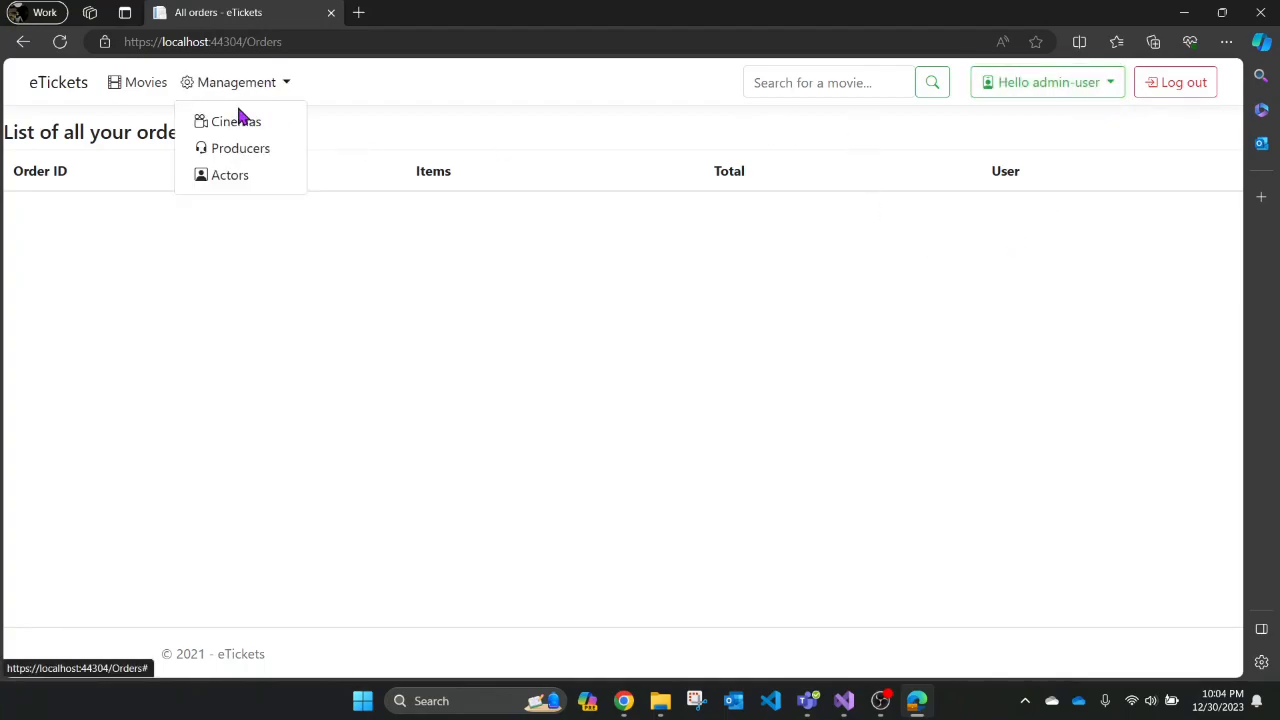
{"action": "left_click", "coordinate": [237, 180]}
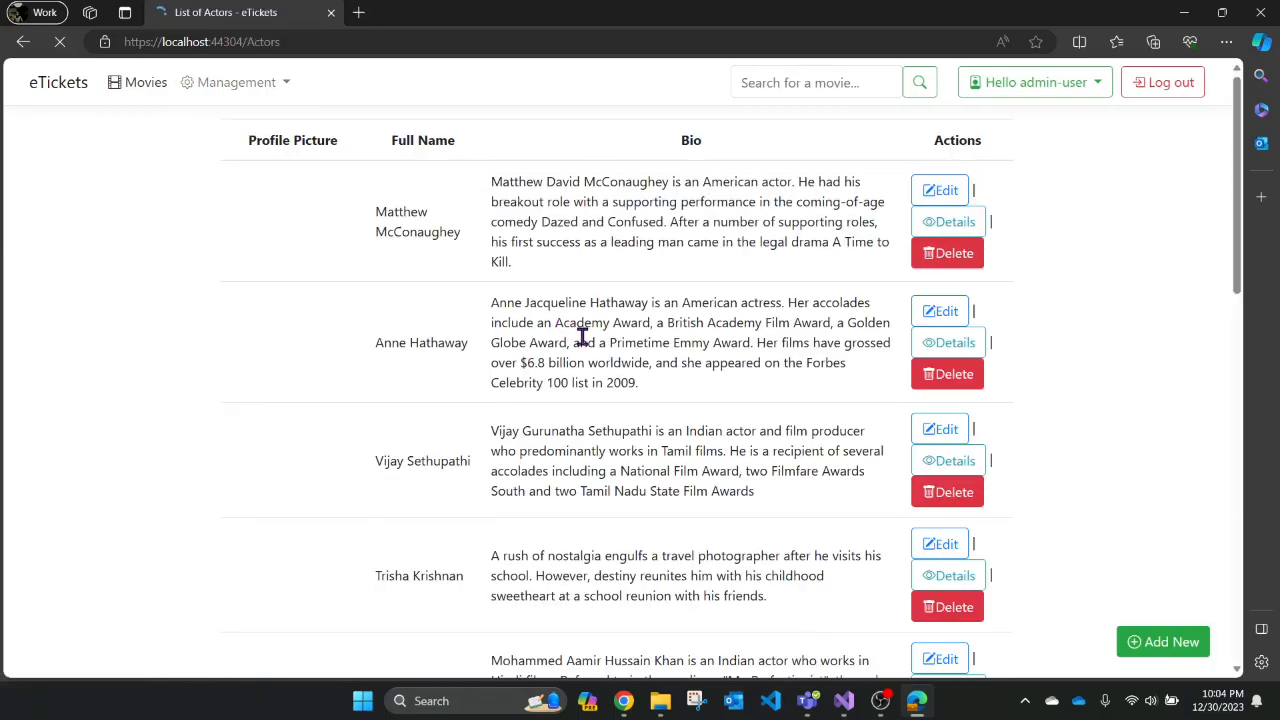
- Bring up the empty Add a New Actor form and a blank new tab beside it
{"action": "scroll", "coordinate": [582, 338], "scroll_direction": "down", "scroll_amount": 5}
{"action": "scroll", "coordinate": [586, 343], "scroll_direction": "up", "scroll_amount": 2}
{"action": "scroll", "coordinate": [586, 343], "scroll_direction": "down", "scroll_amount": 5}
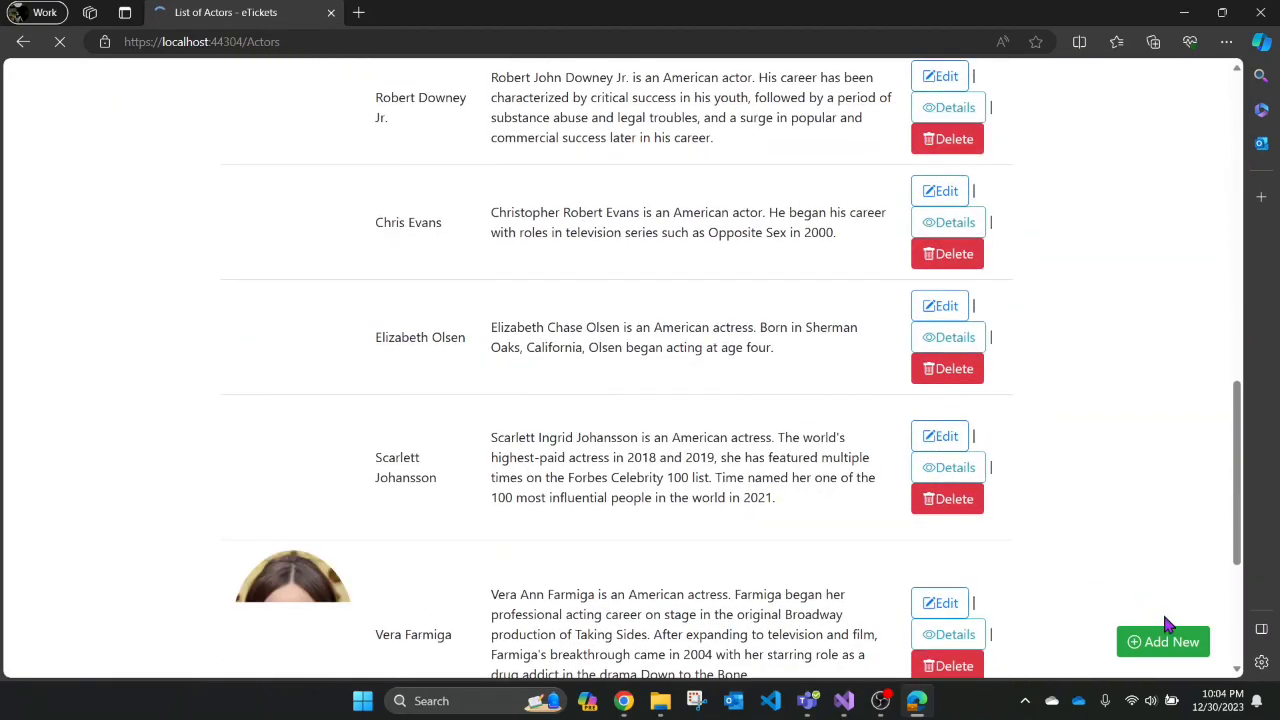
{"action": "scroll", "coordinate": [726, 491], "scroll_direction": "down", "scroll_amount": 2}
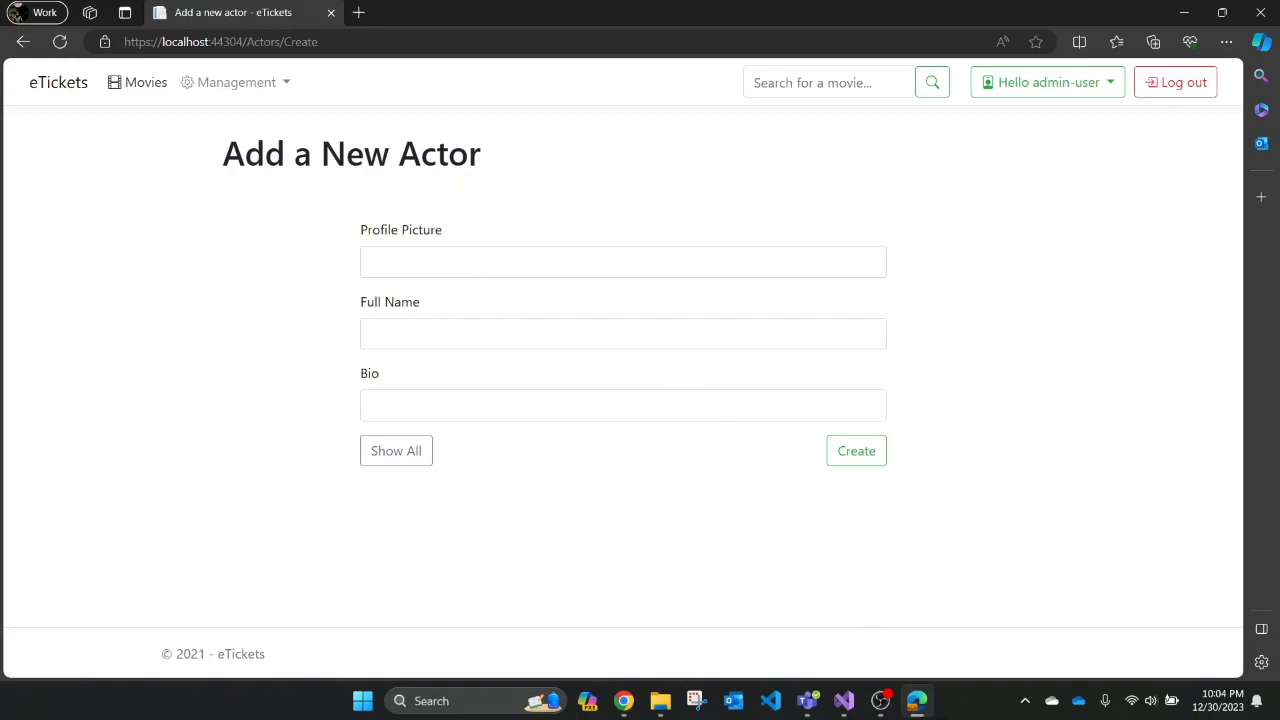
{"action": "left_click", "coordinate": [439, 257]}
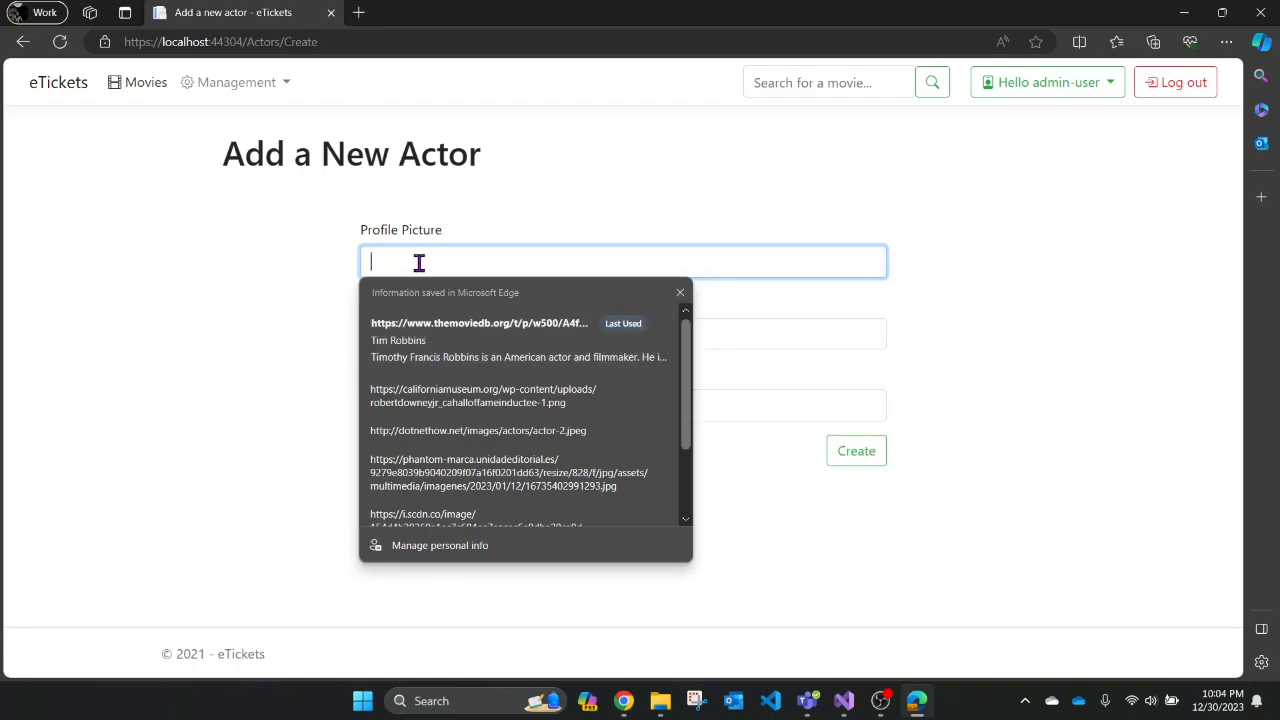
{"action": "left_click", "coordinate": [359, 13]}
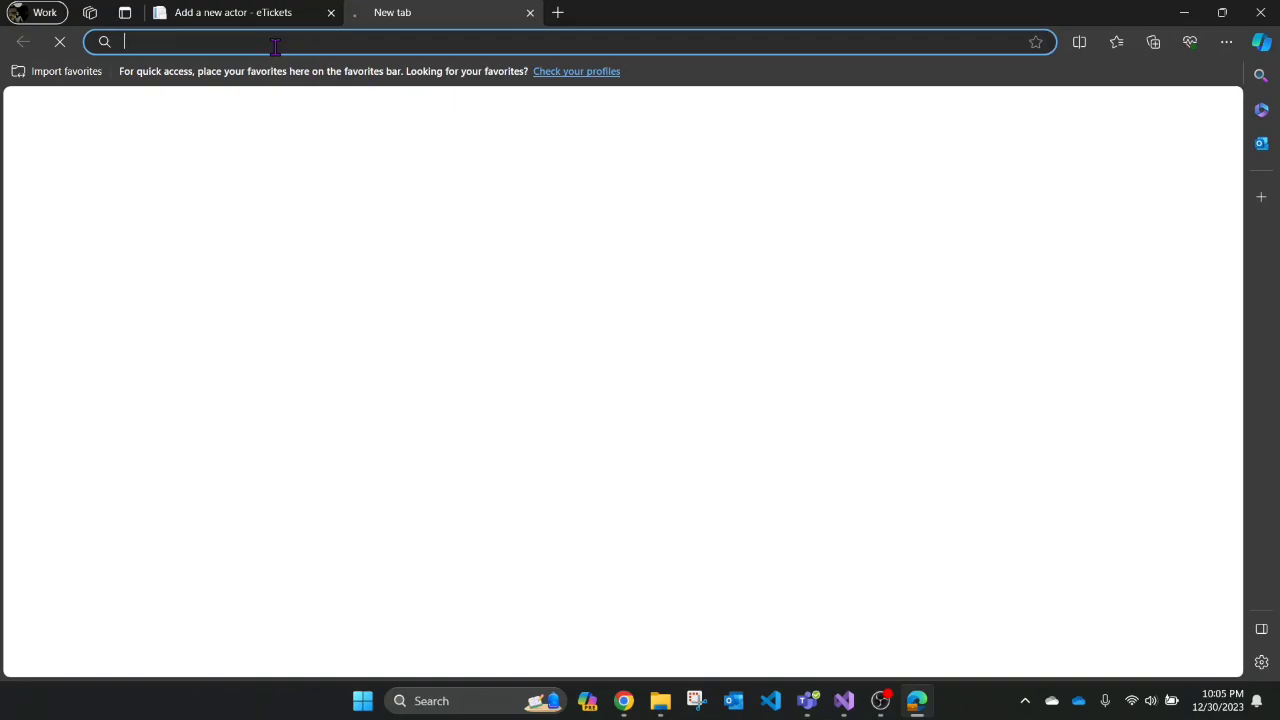
- Search Google for 'chris hemsworth'
{"action": "type", "text": "in"}
{"action": "key", "text": "BackSpace"}
{"action": "key", "text": "BackSpace"}
{"action": "key", "text": "BackSpace"}
{"action": "type", "text": "chris"}
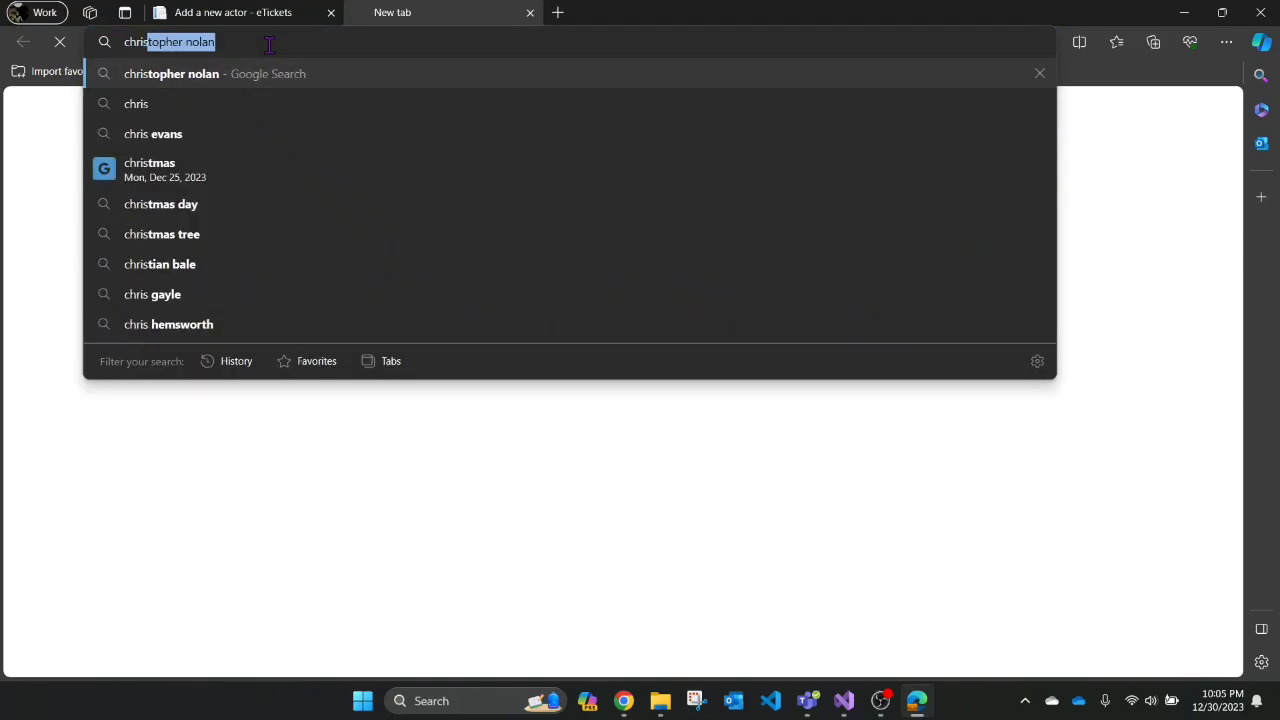
{"action": "type", "text": " ha"}
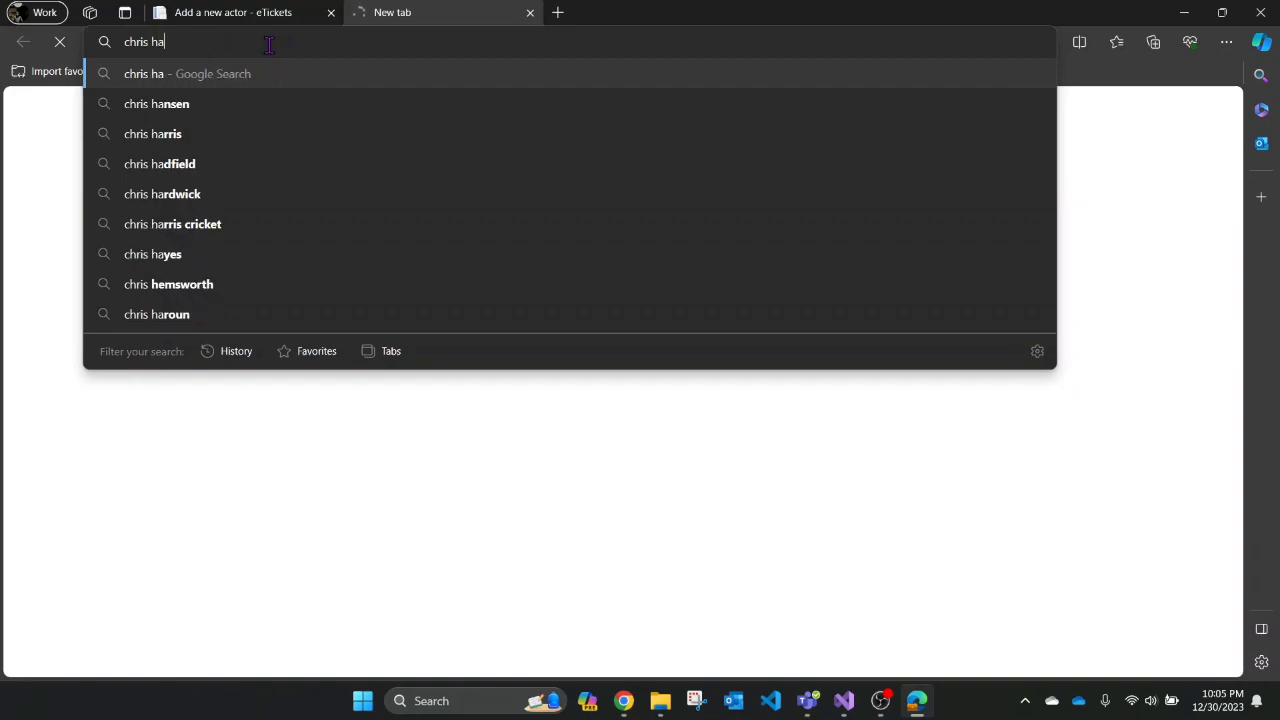
{"action": "type", "text": "ms"}
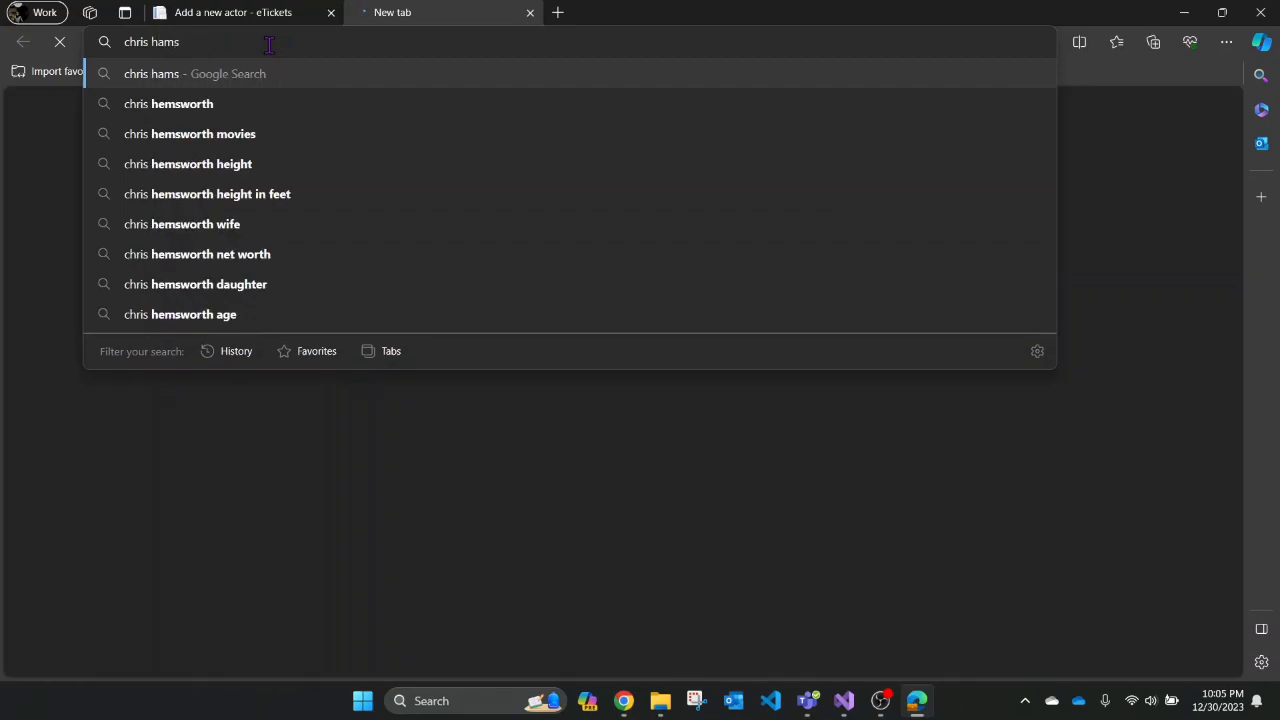
{"action": "key", "text": "Down"}
{"action": "key", "text": "Return"}
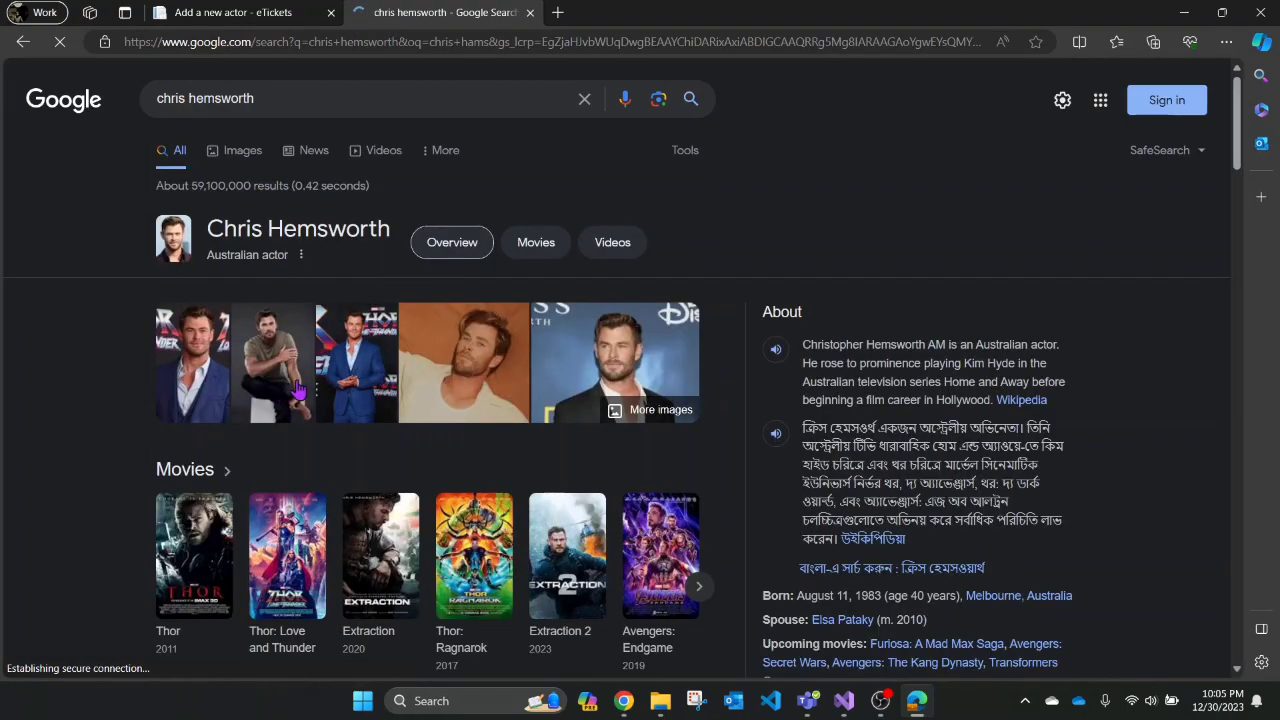
- Copy the first image result's link and return to the Add a New Actor tab
{"action": "left_click", "coordinate": [200, 374]}
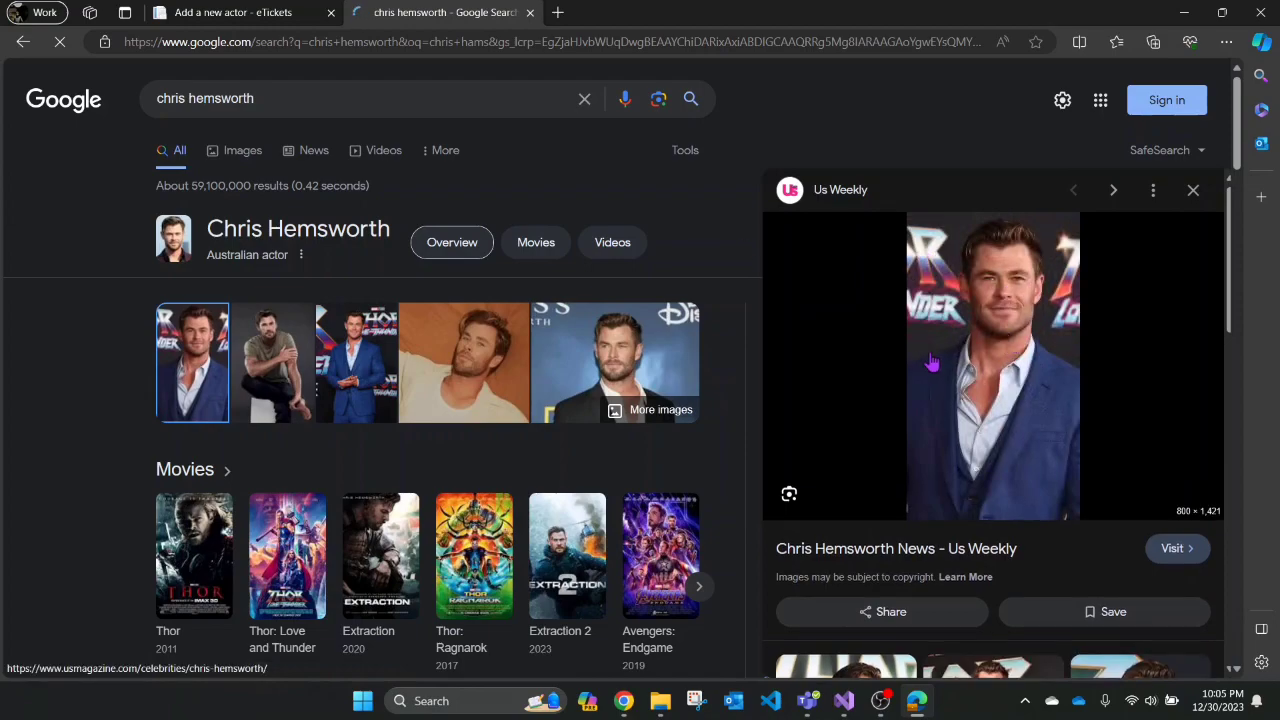
{"action": "right_click", "coordinate": [972, 358]}
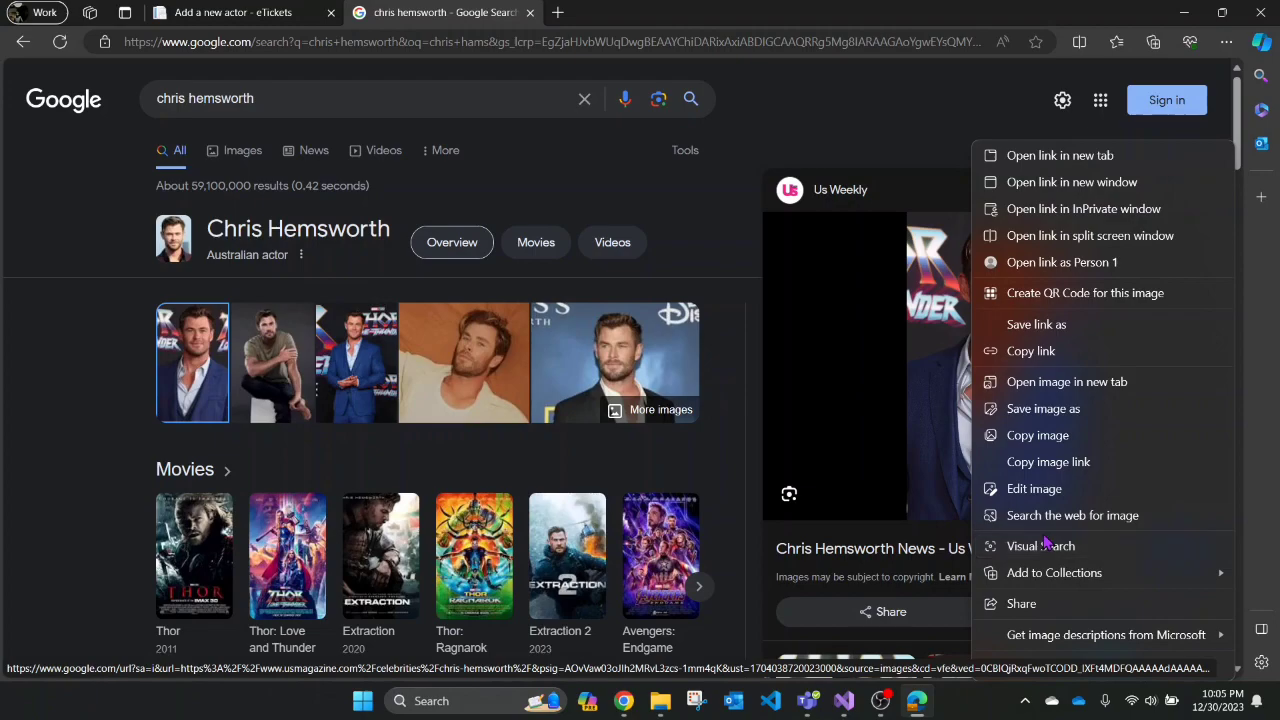
{"action": "left_click", "coordinate": [1065, 476]}
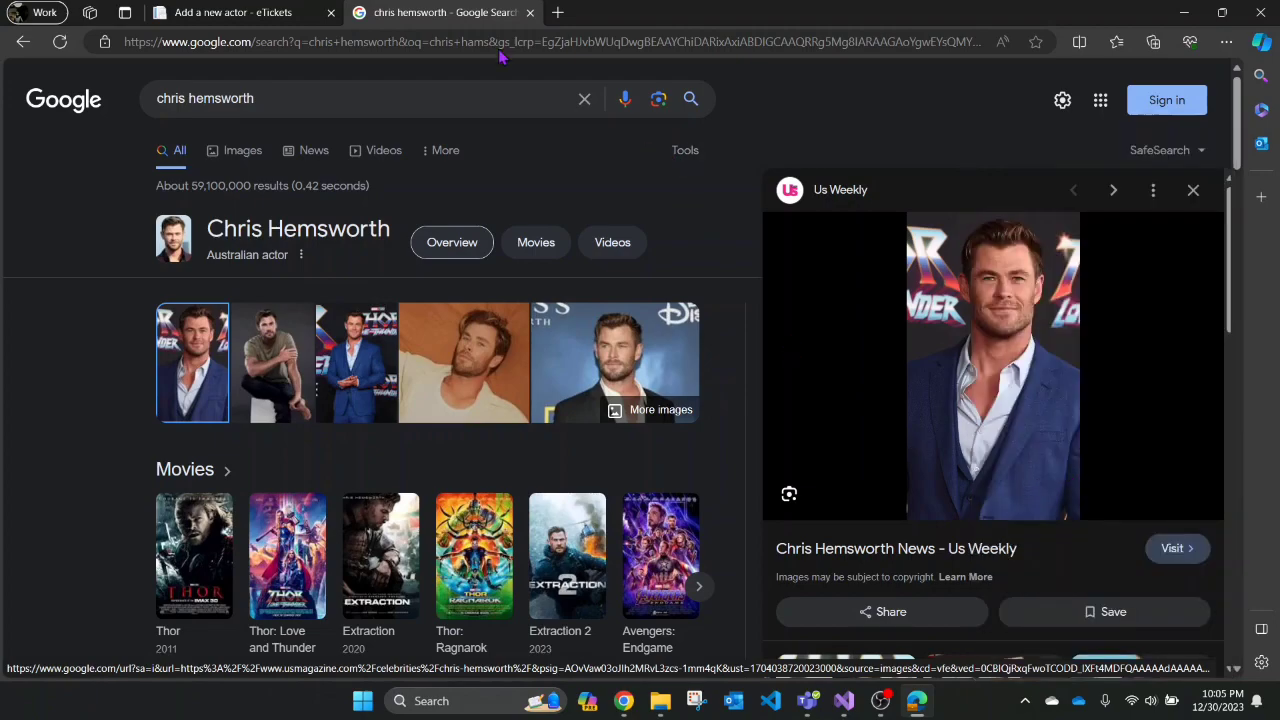
{"action": "left_click", "coordinate": [233, 12]}
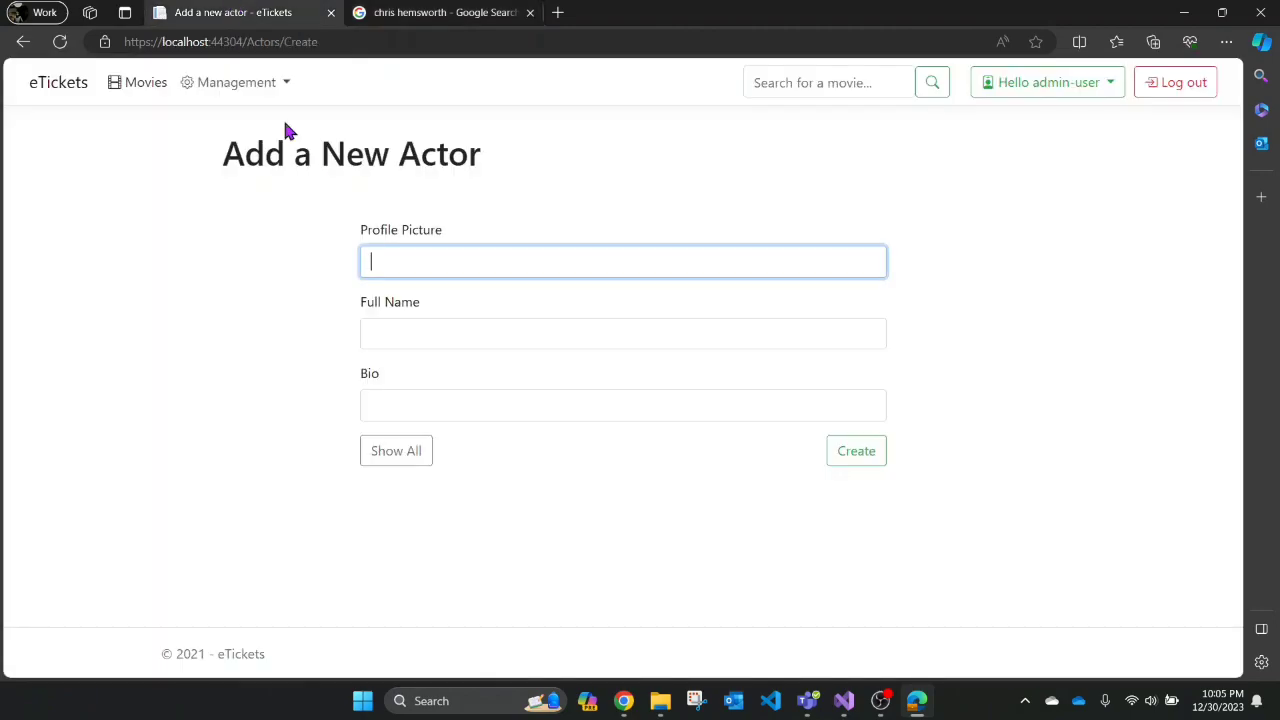
- Paste the copied image link into Profile Picture so the preview loads
{"action": "left_click", "coordinate": [390, 264]}
{"action": "key", "text": "ctrl+v"}
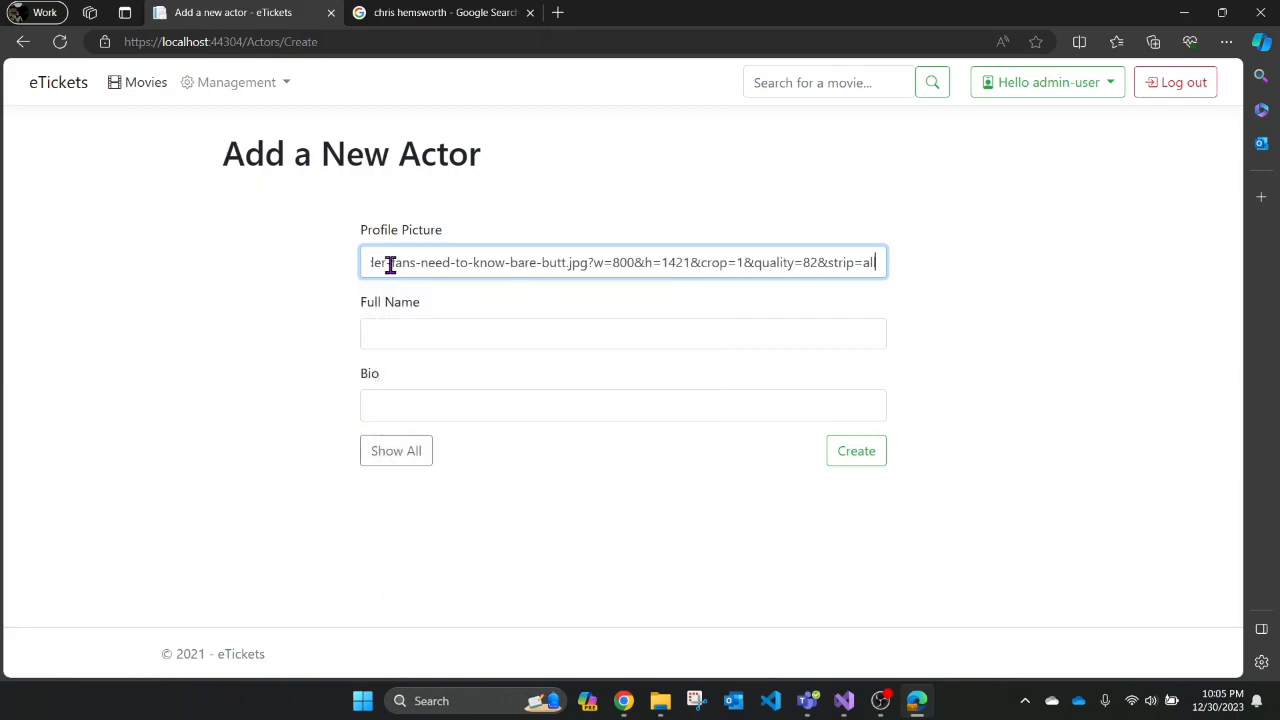
{"action": "left_click", "coordinate": [1002, 364]}
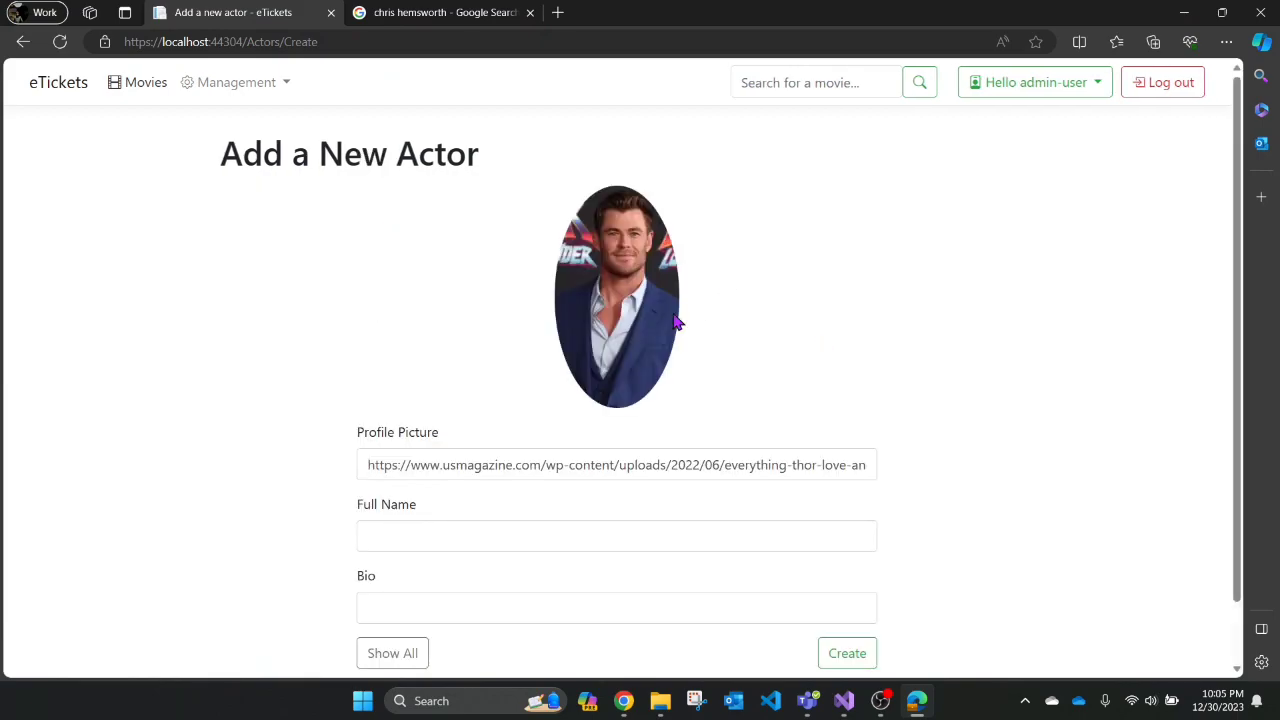
{"action": "scroll", "coordinate": [644, 372], "scroll_direction": "down", "scroll_amount": 1}
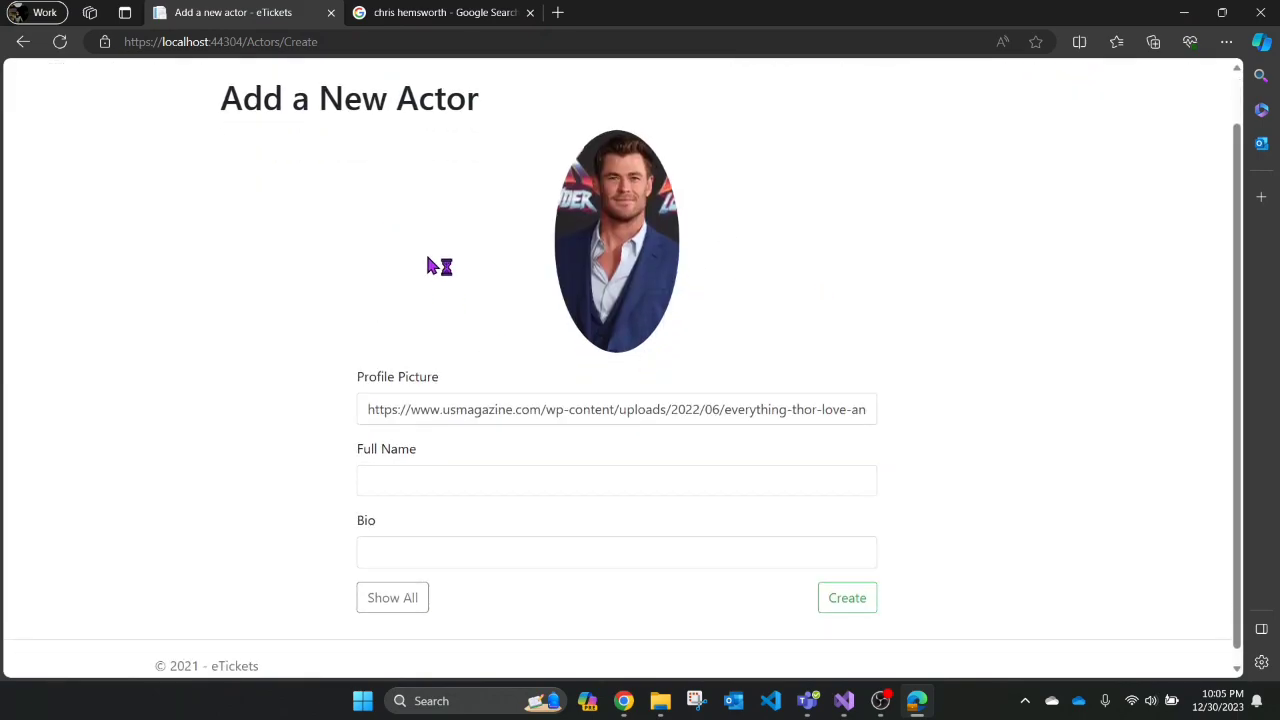
- Enter full name Chris Hamsworth and bio 'Hollywood actor', create the actor, and find him in the list
{"action": "left_click", "coordinate": [426, 487]}
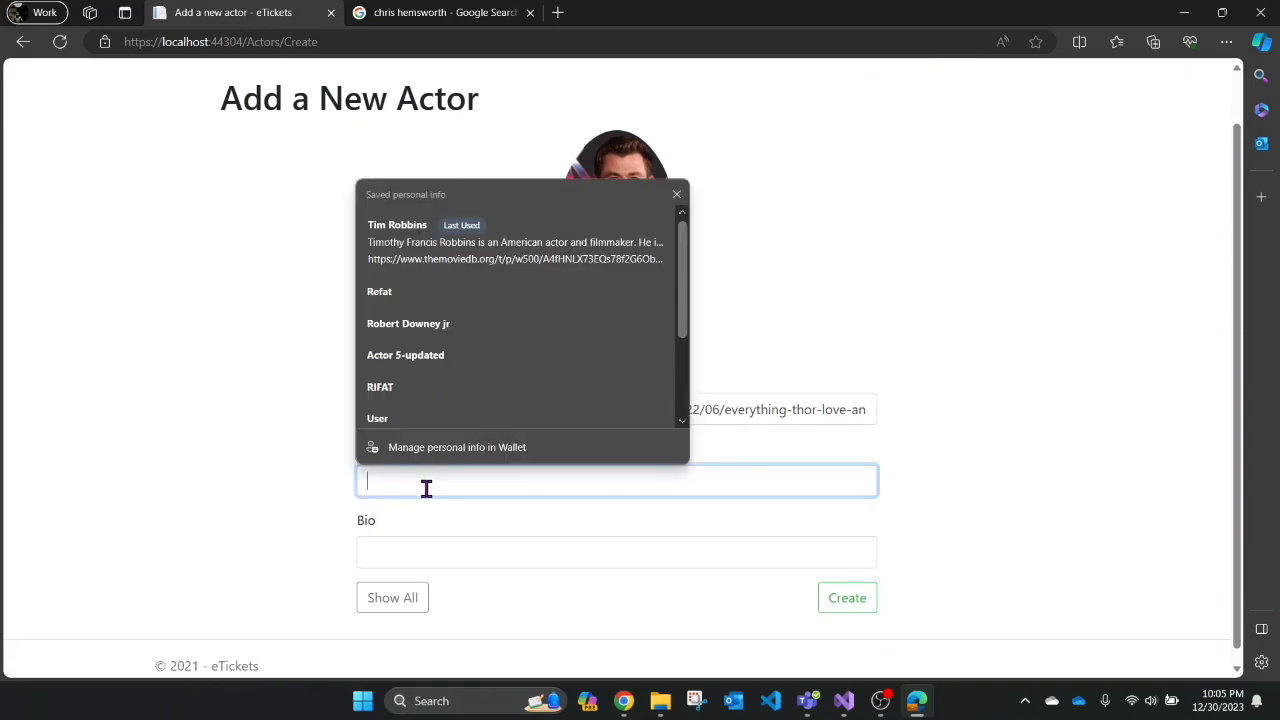
{"action": "type", "text": "Chris Hamsworth"}
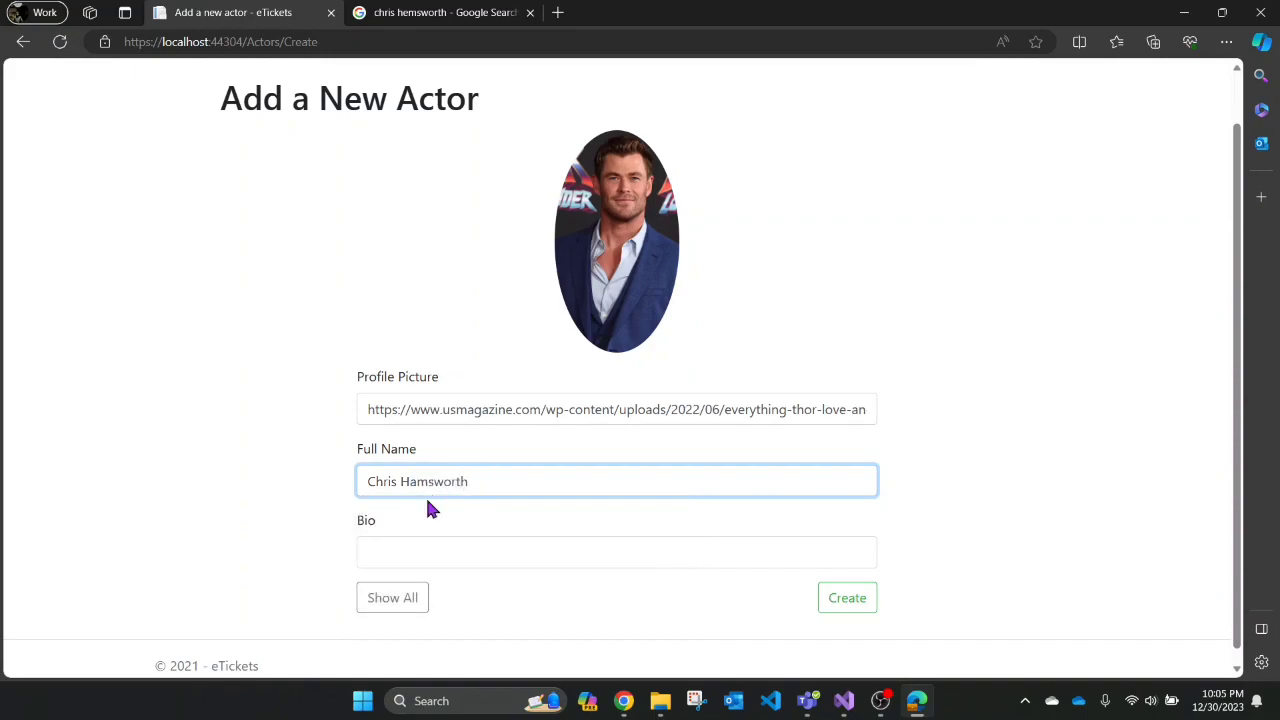
{"action": "left_click", "coordinate": [410, 547]}
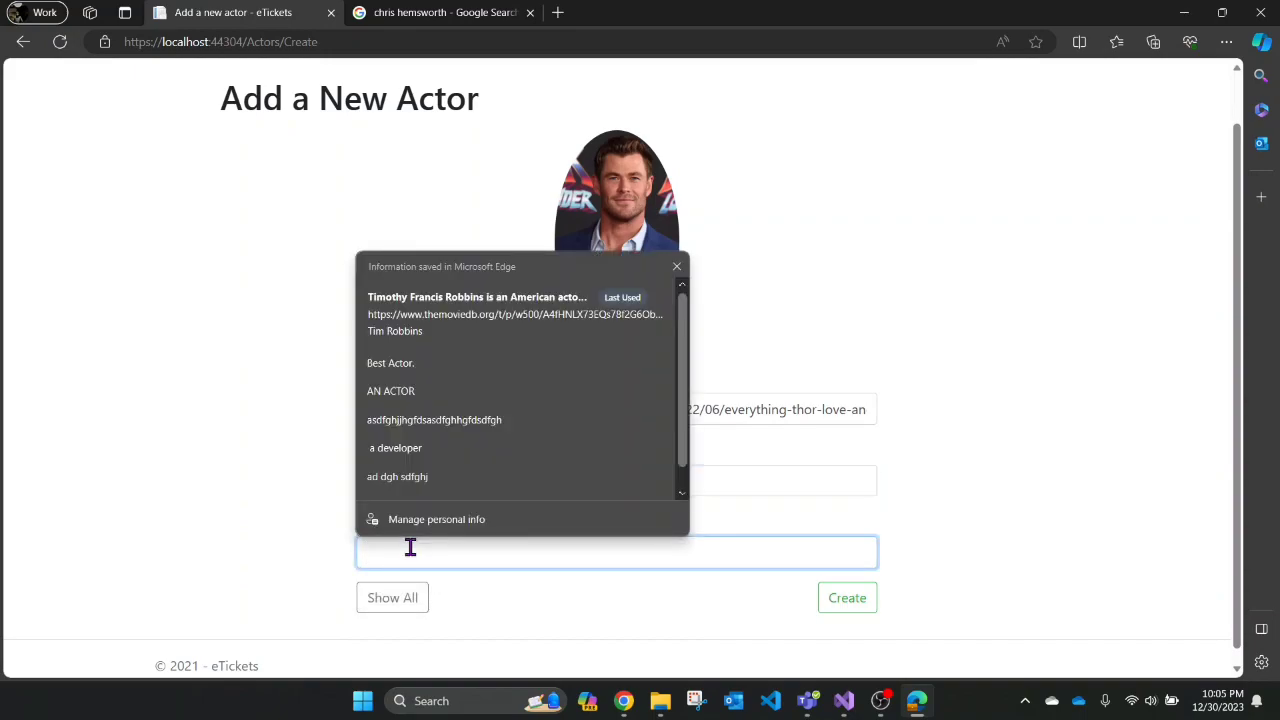
{"action": "type", "text": "Holly"}
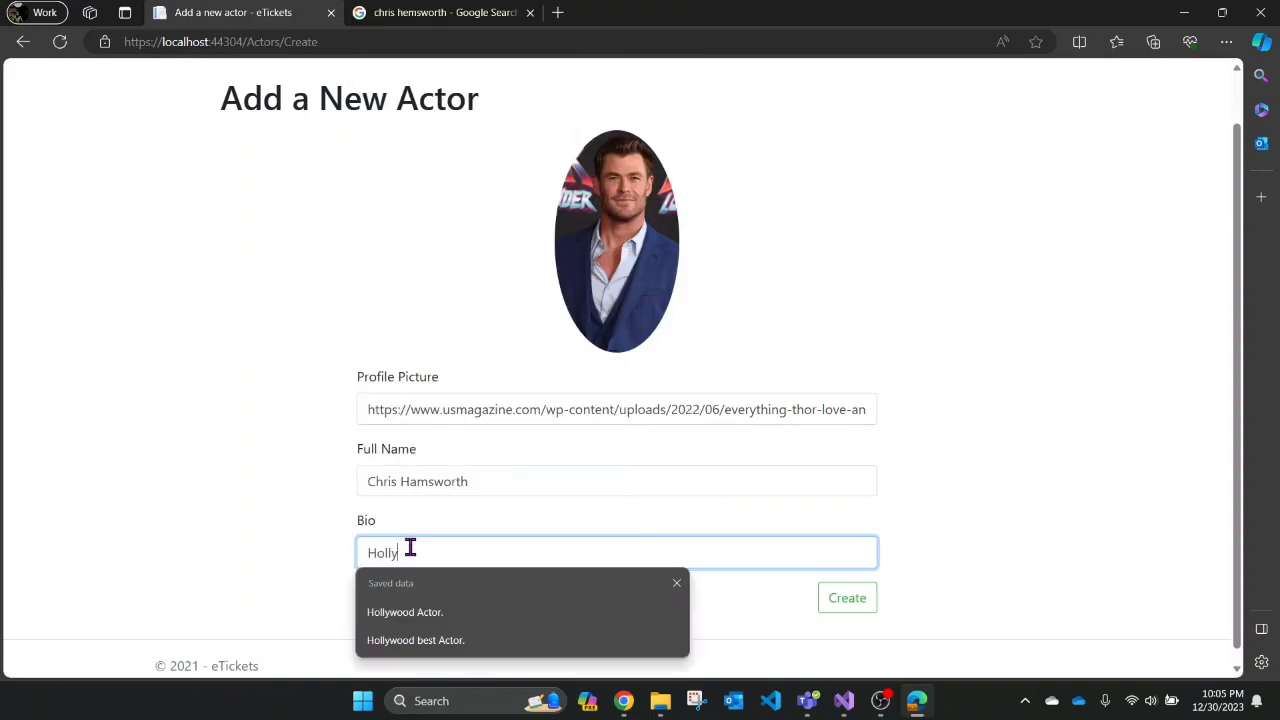
{"action": "type", "text": "wood a"}
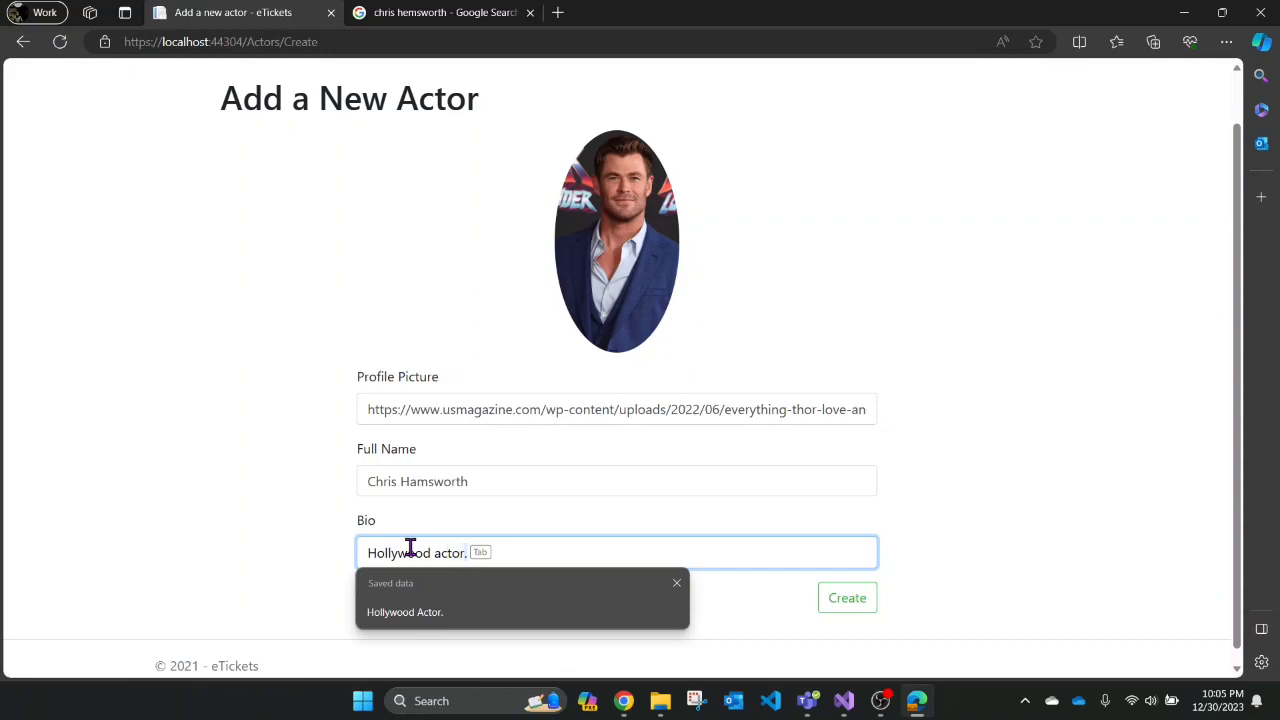
{"action": "left_click", "coordinate": [1036, 529]}
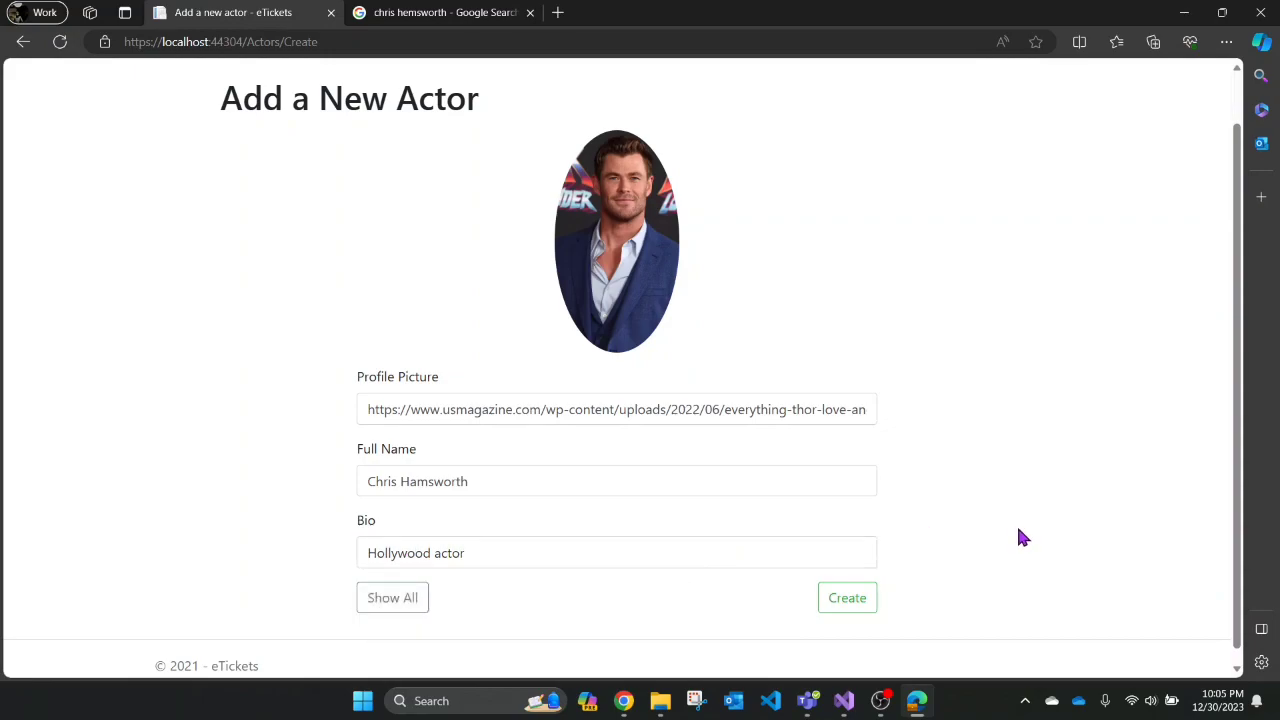
{"action": "left_click", "coordinate": [847, 598]}
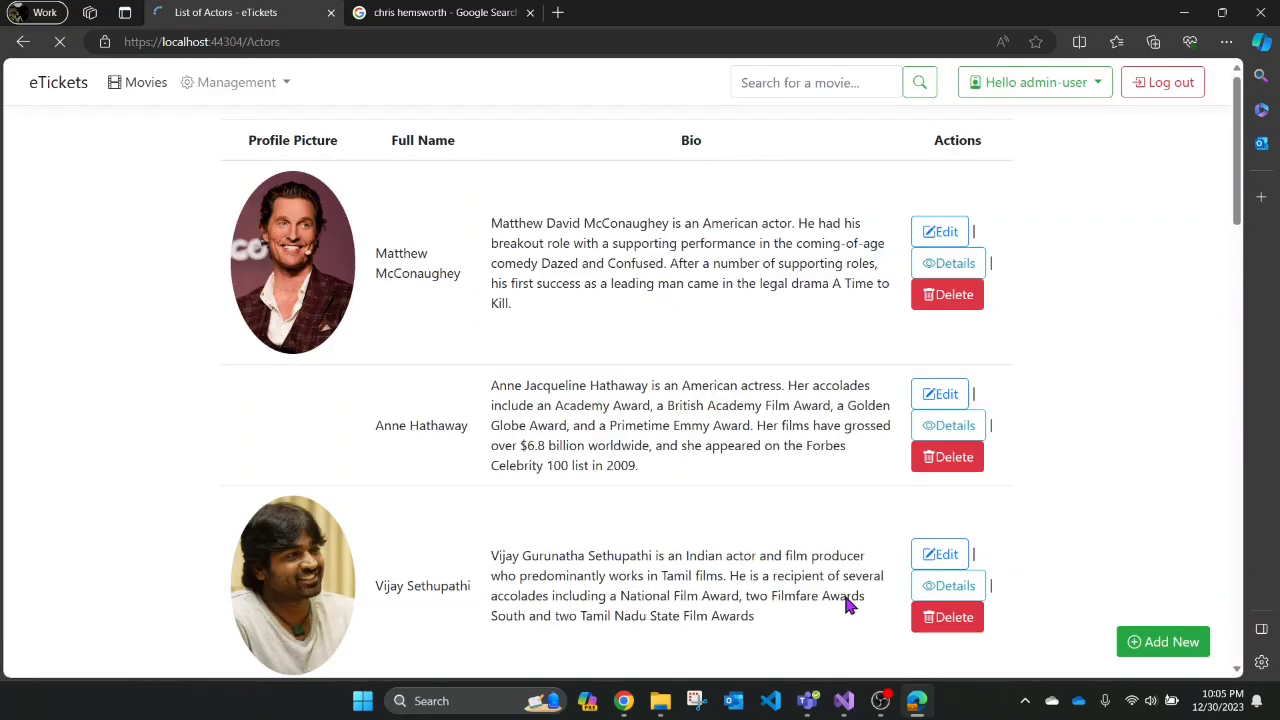
{"action": "scroll", "coordinate": [603, 428], "scroll_direction": "down", "scroll_amount": 15}
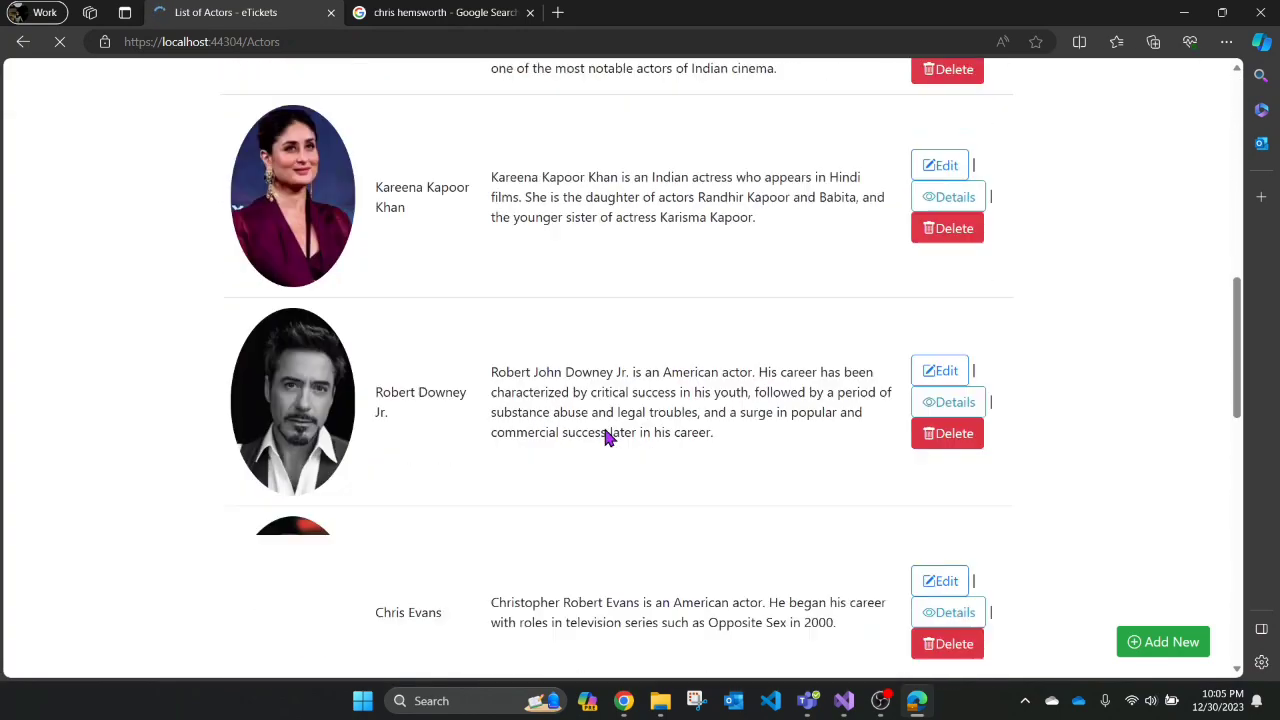
{"action": "scroll", "coordinate": [610, 437], "scroll_direction": "down", "scroll_amount": 3}
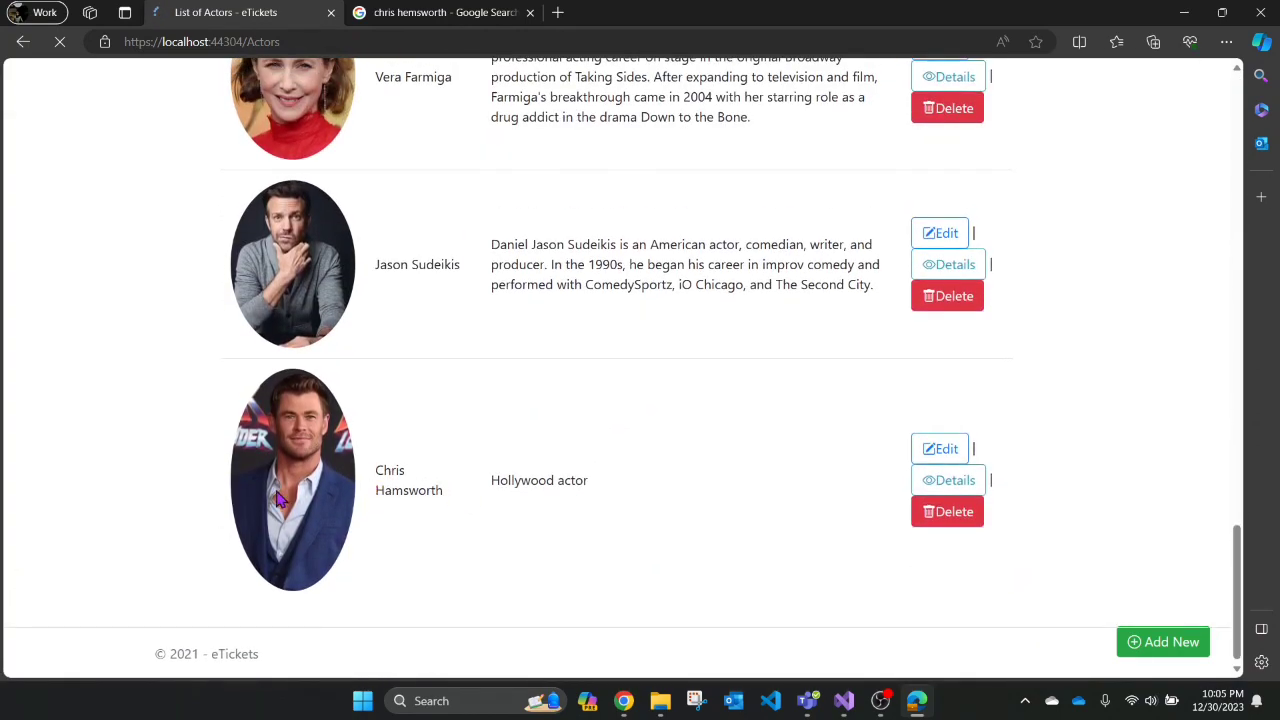
- View the new actor's details page, then return to the full actors list
{"action": "left_click", "coordinate": [943, 481]}
{"action": "scroll", "coordinate": [651, 466], "scroll_direction": "down", "scroll_amount": 2}
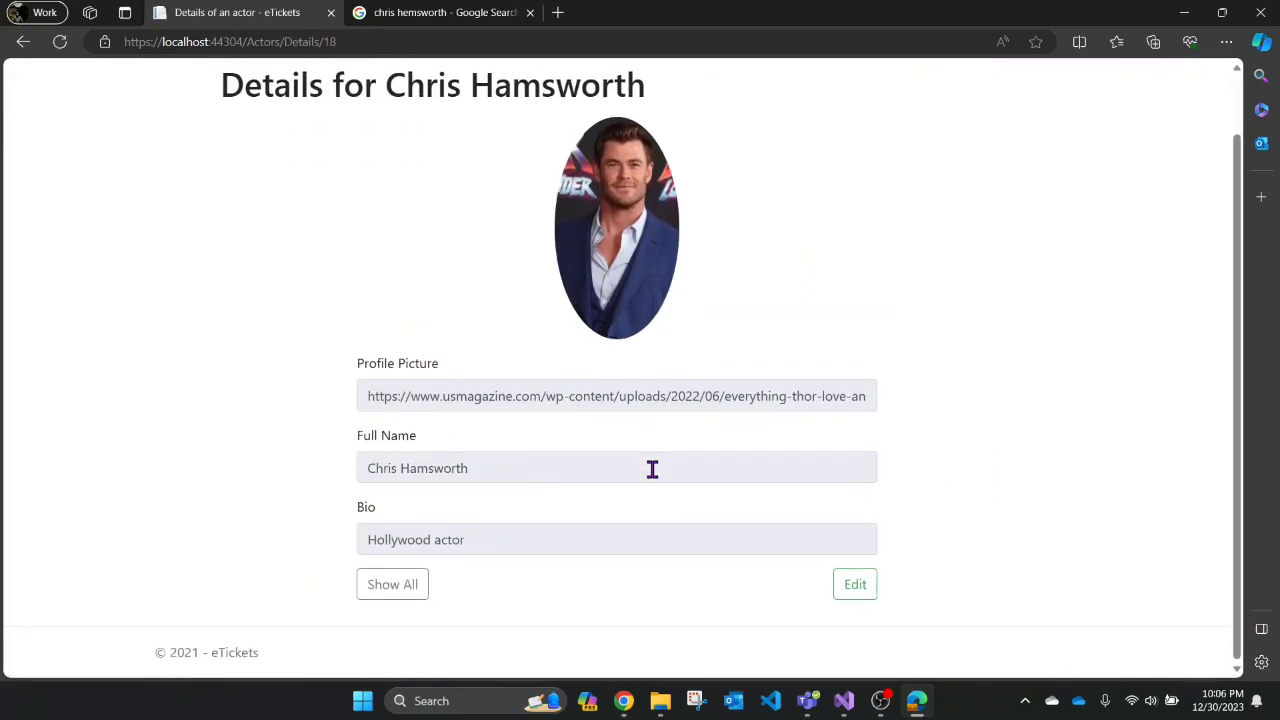
{"action": "left_click", "coordinate": [393, 588]}
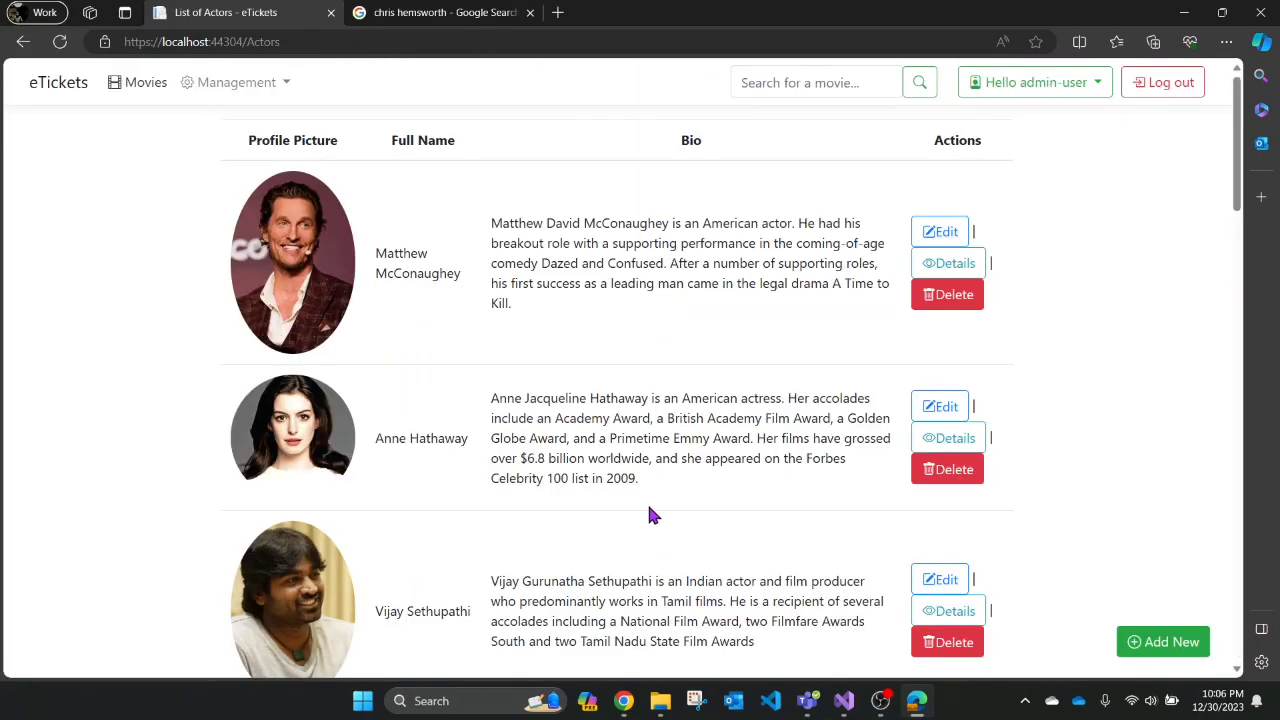
{"action": "scroll", "coordinate": [654, 514], "scroll_direction": "down", "scroll_amount": 10}
{"action": "scroll", "coordinate": [930, 500], "scroll_direction": "down", "scroll_amount": 9}
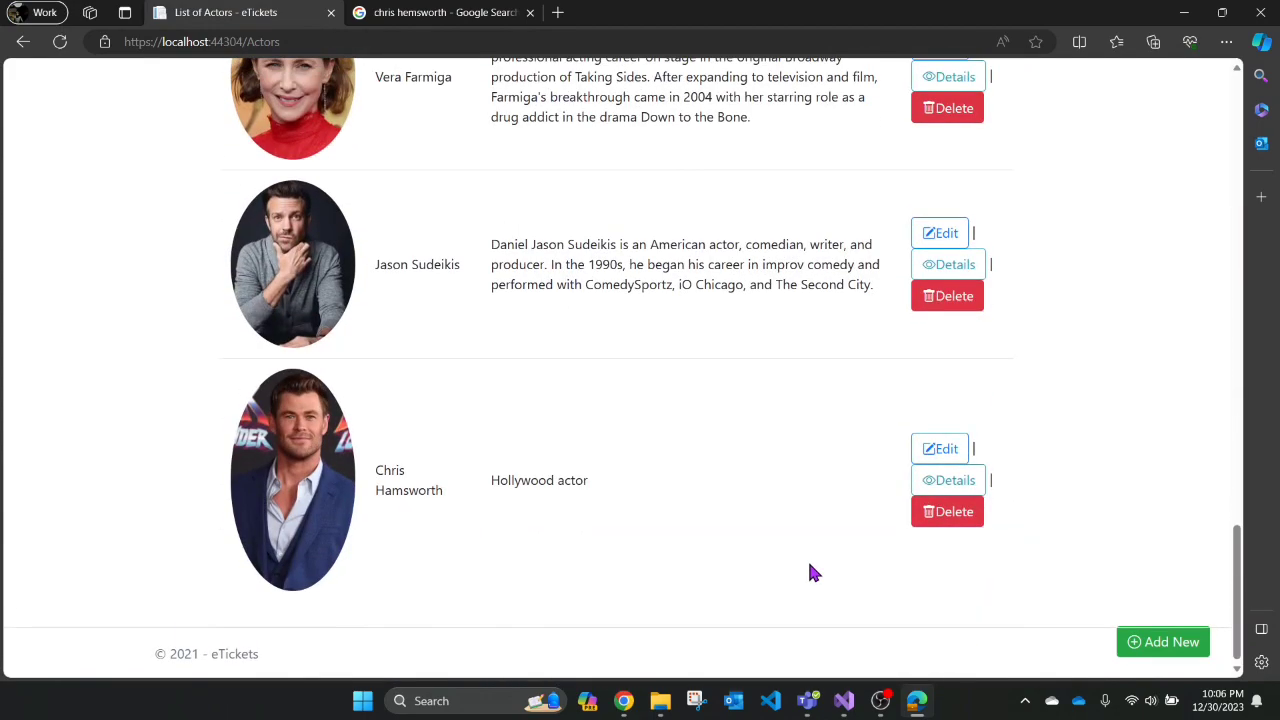
- Edit the actor's name to 'Chris Hamsworth updated' and save
{"action": "left_click", "coordinate": [945, 451]}
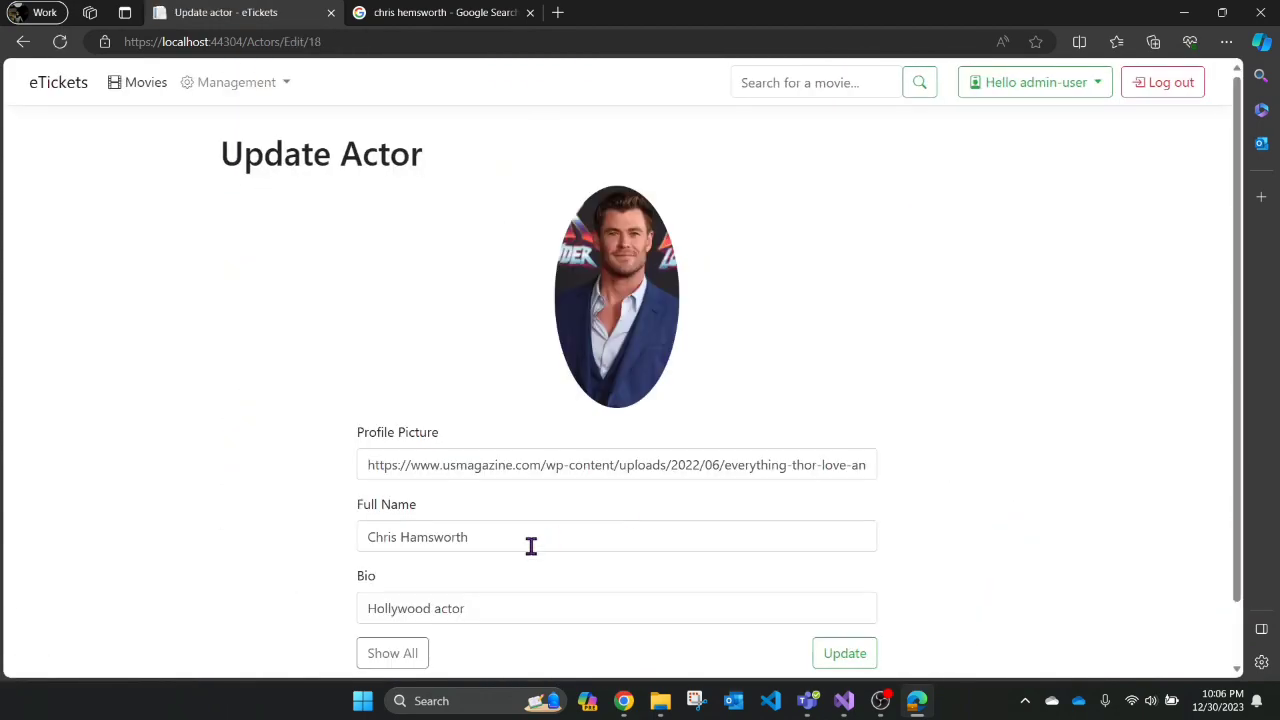
{"action": "left_click", "coordinate": [502, 540]}
{"action": "type", "text": "u"}
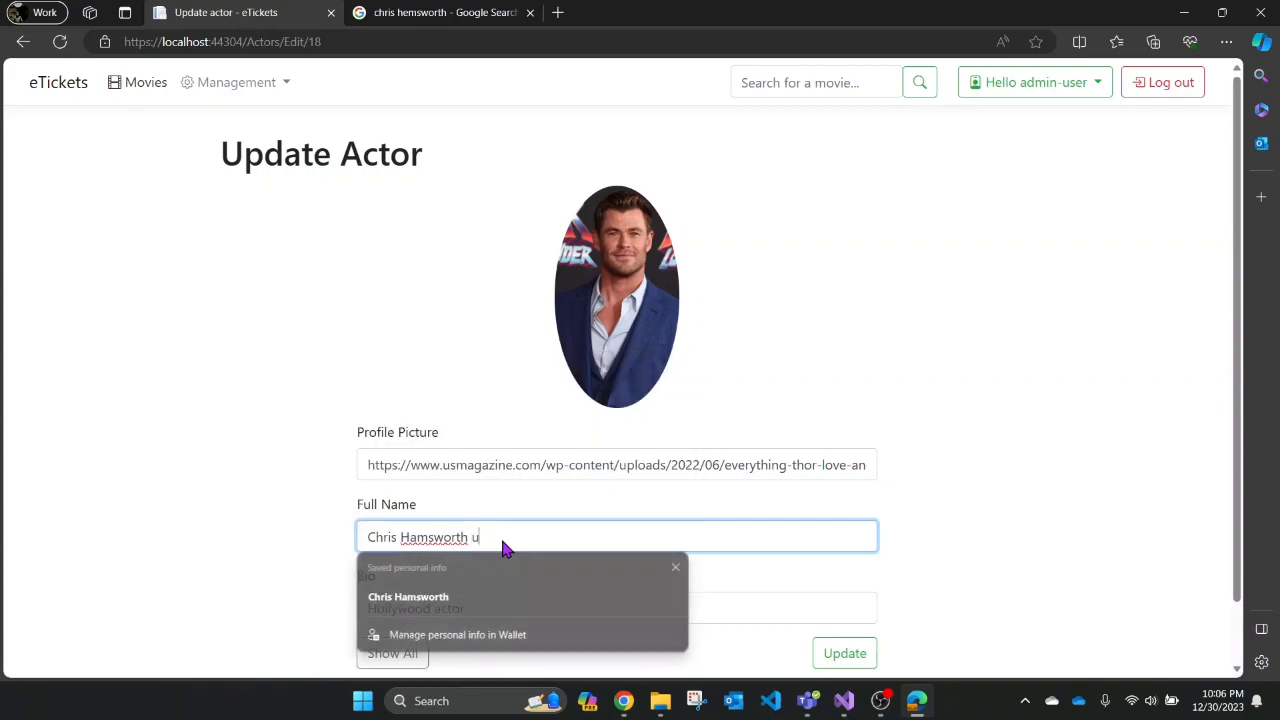
{"action": "type", "text": "pdated"}
{"action": "left_click", "coordinate": [843, 653]}
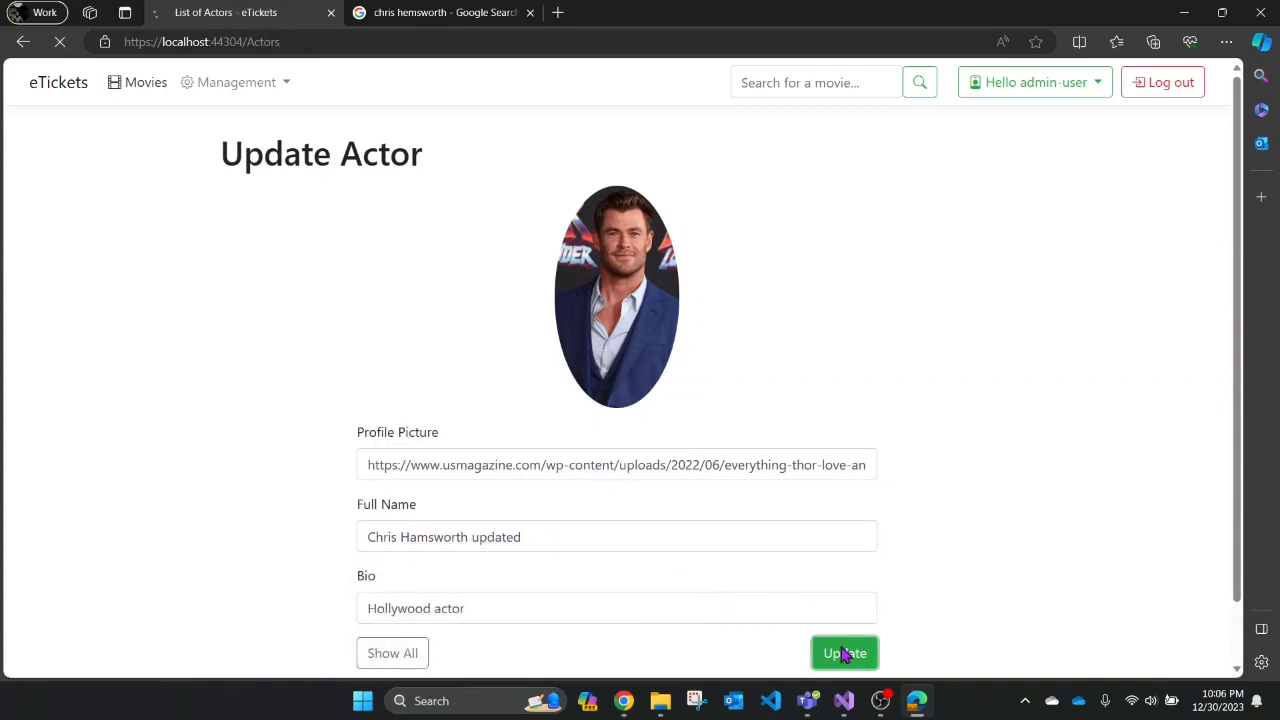
- Check the revised name in the actors list and return to the top of the page
{"action": "scroll", "coordinate": [563, 500], "scroll_direction": "down", "scroll_amount": 15}
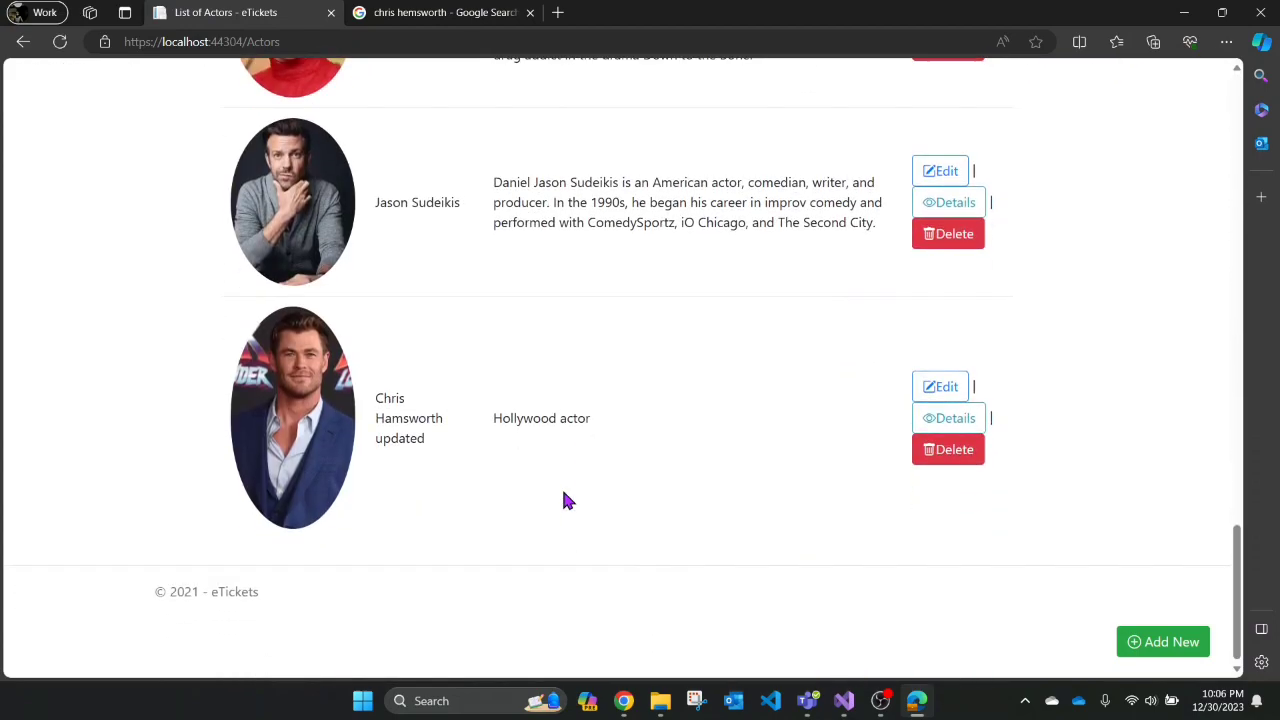
{"action": "left_click_drag", "start_coordinate": [375, 458], "coordinate": [435, 511]}
{"action": "left_click", "coordinate": [526, 501]}
{"action": "scroll", "coordinate": [828, 318], "scroll_direction": "up", "scroll_amount": 1}
{"action": "scroll", "coordinate": [826, 314], "scroll_direction": "up", "scroll_amount": 10}
{"action": "scroll", "coordinate": [352, 185], "scroll_direction": "up", "scroll_amount": 5}
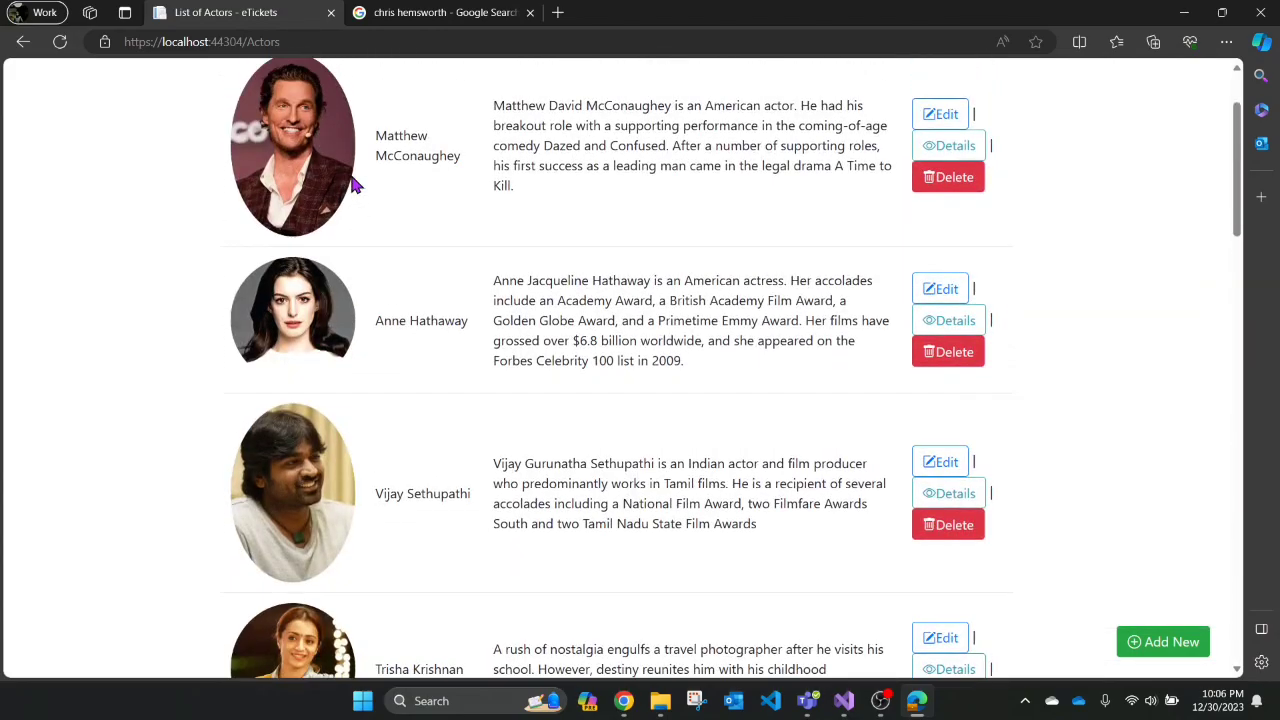
{"action": "scroll", "coordinate": [337, 229], "scroll_direction": "up", "scroll_amount": 2}
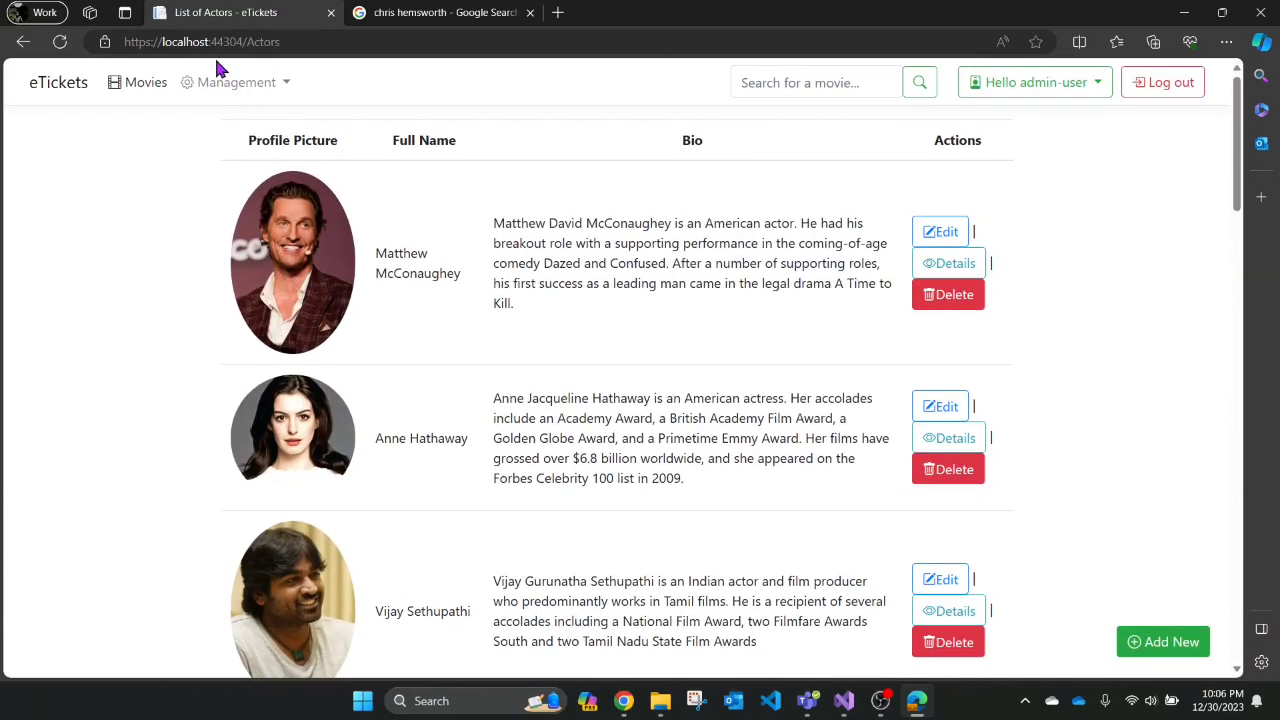
- Open the Add a New Producer form from the Producers list
{"action": "left_click", "coordinate": [283, 88]}
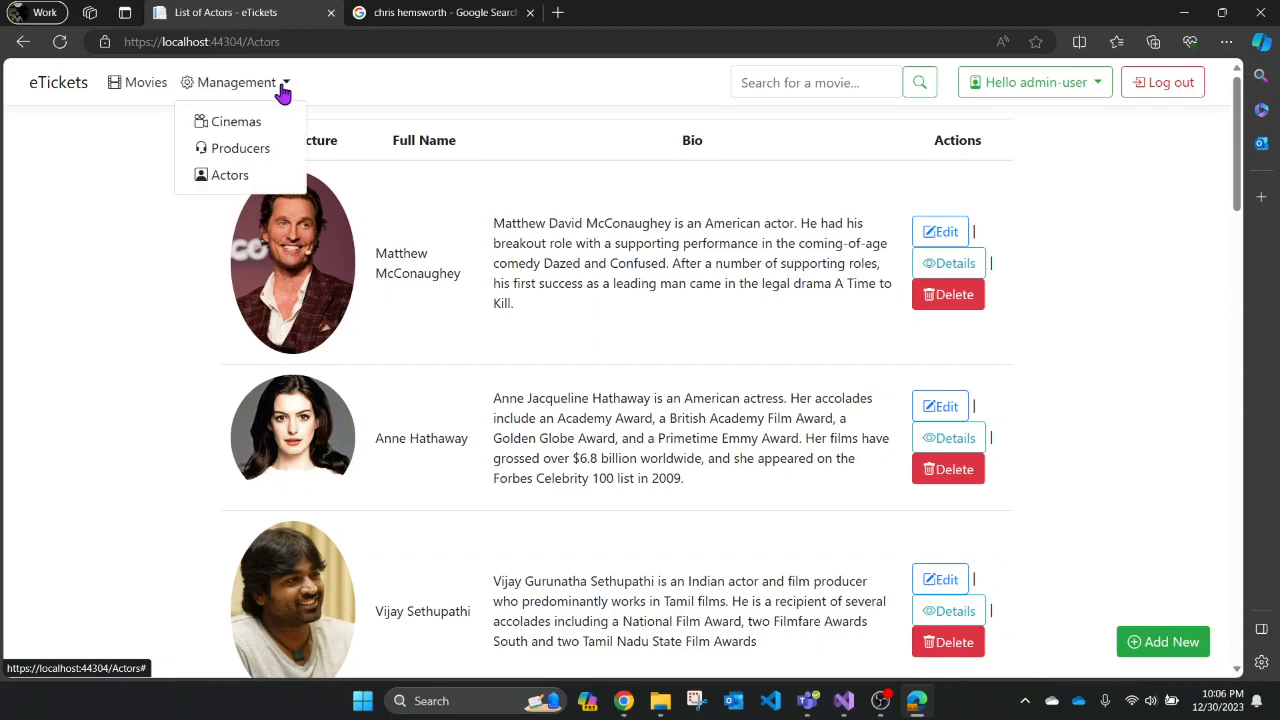
{"action": "left_click", "coordinate": [250, 150]}
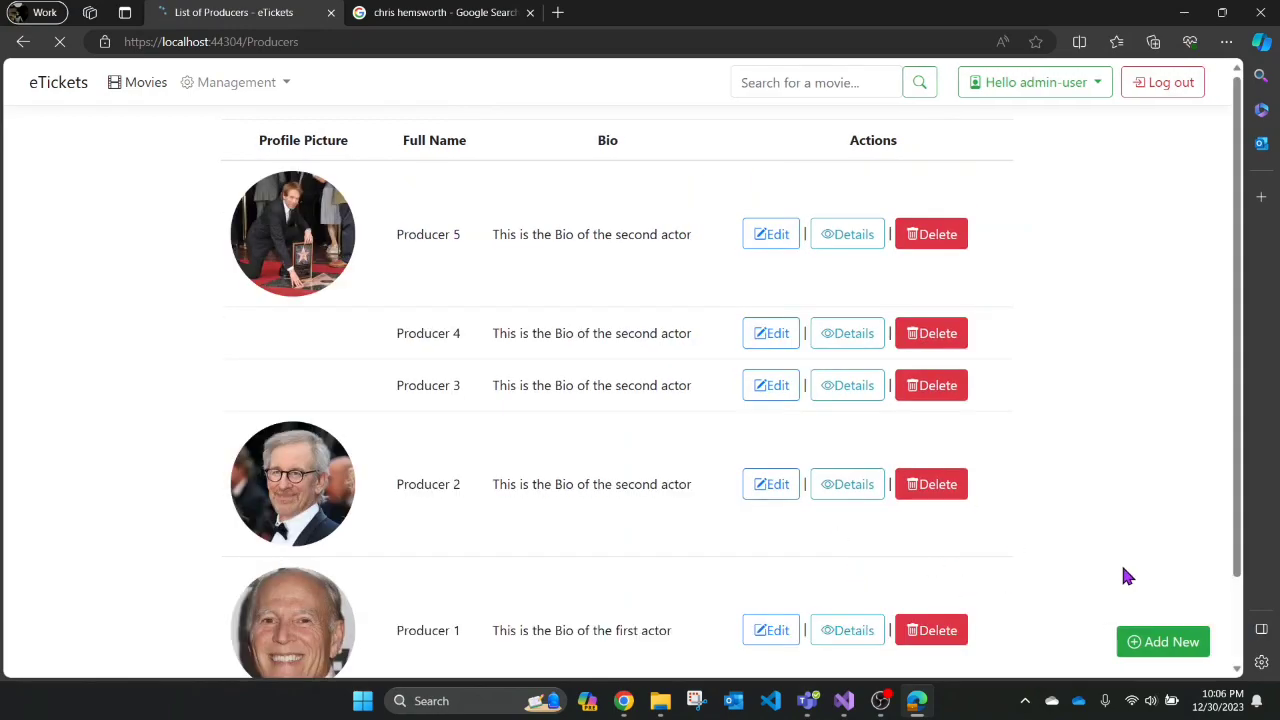
{"action": "left_click", "coordinate": [1150, 645]}
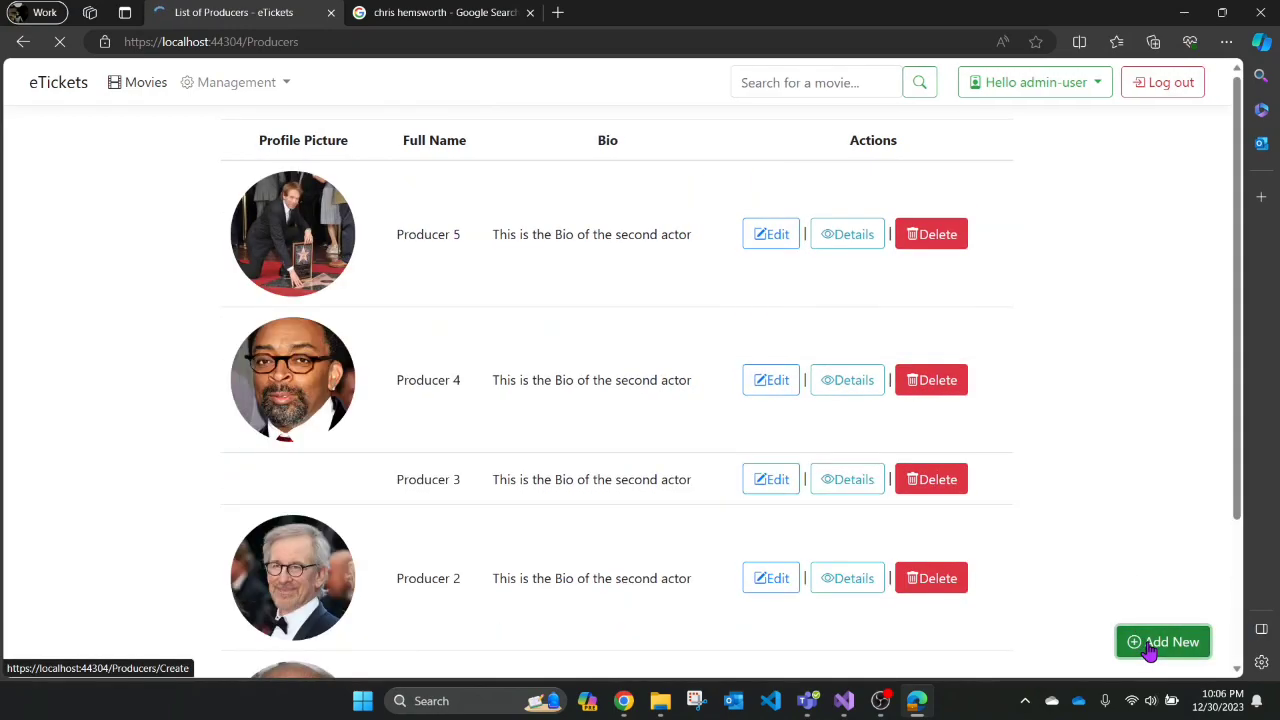
- Replace the Google search with 'christopher nolan'
{"action": "left_click", "coordinate": [413, 10]}
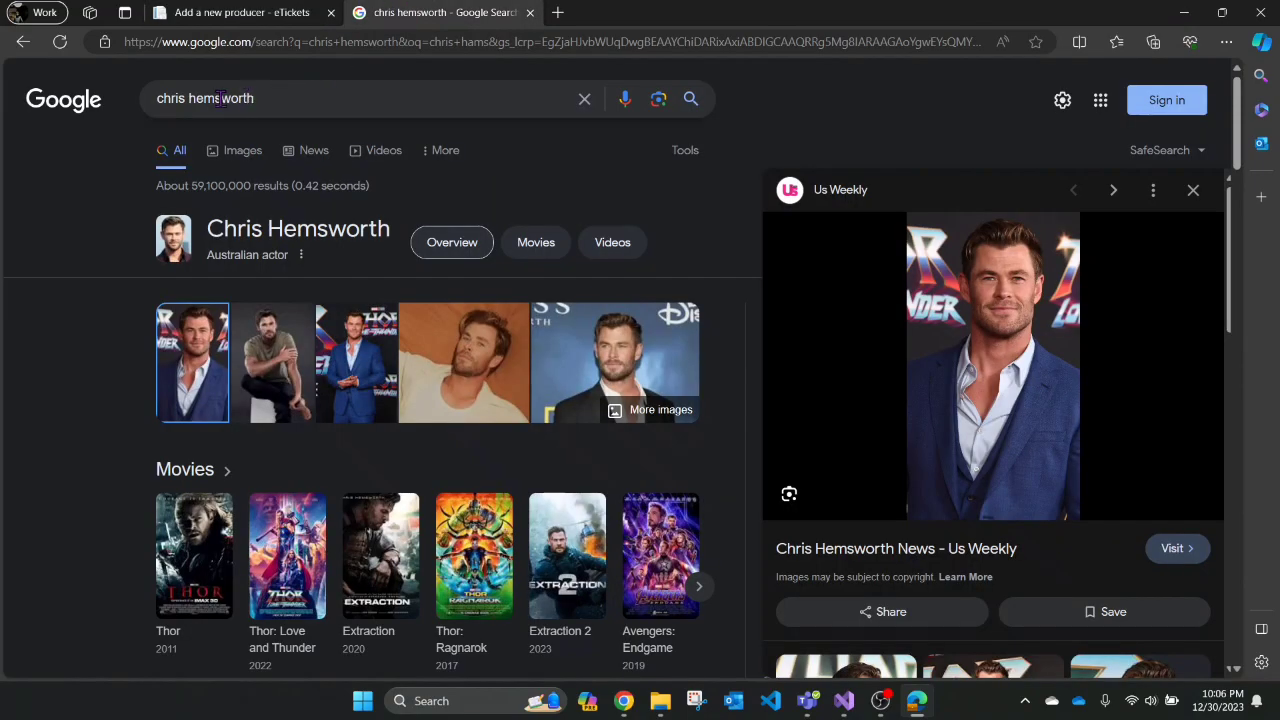
{"action": "left_click_drag", "start_coordinate": [263, 100], "coordinate": [92, 102]}
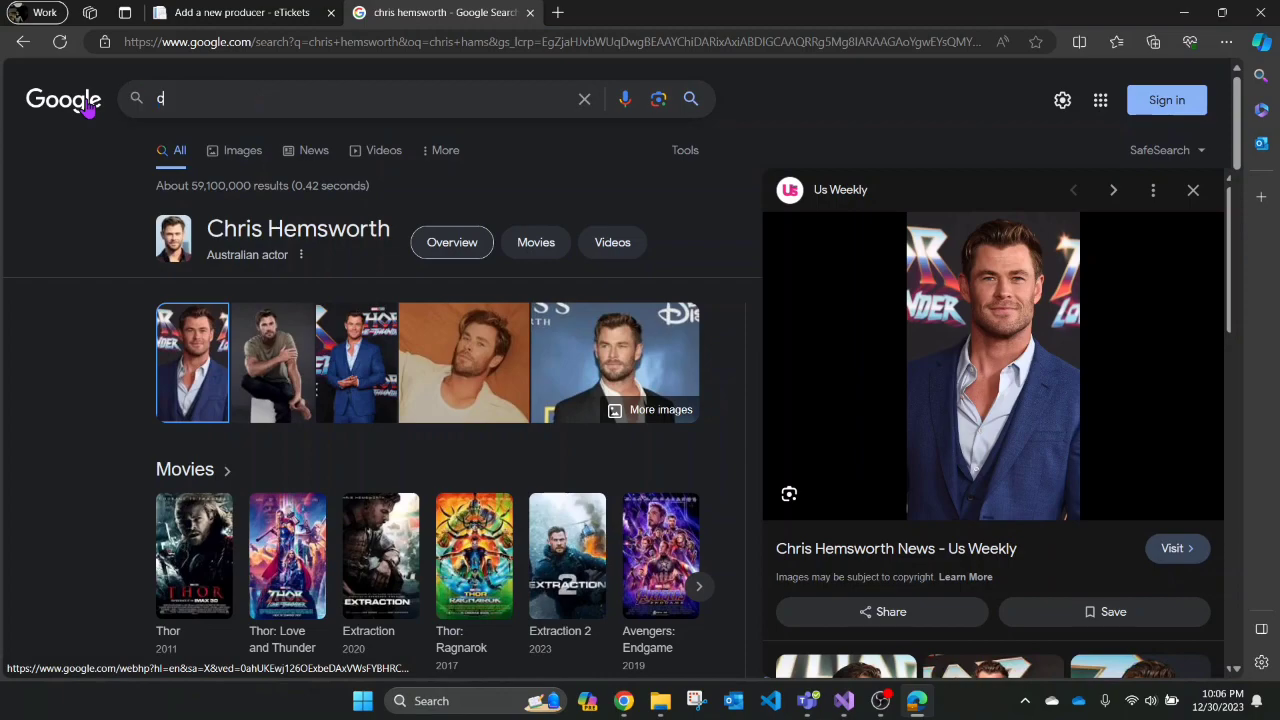
{"action": "type", "text": "christoph"}
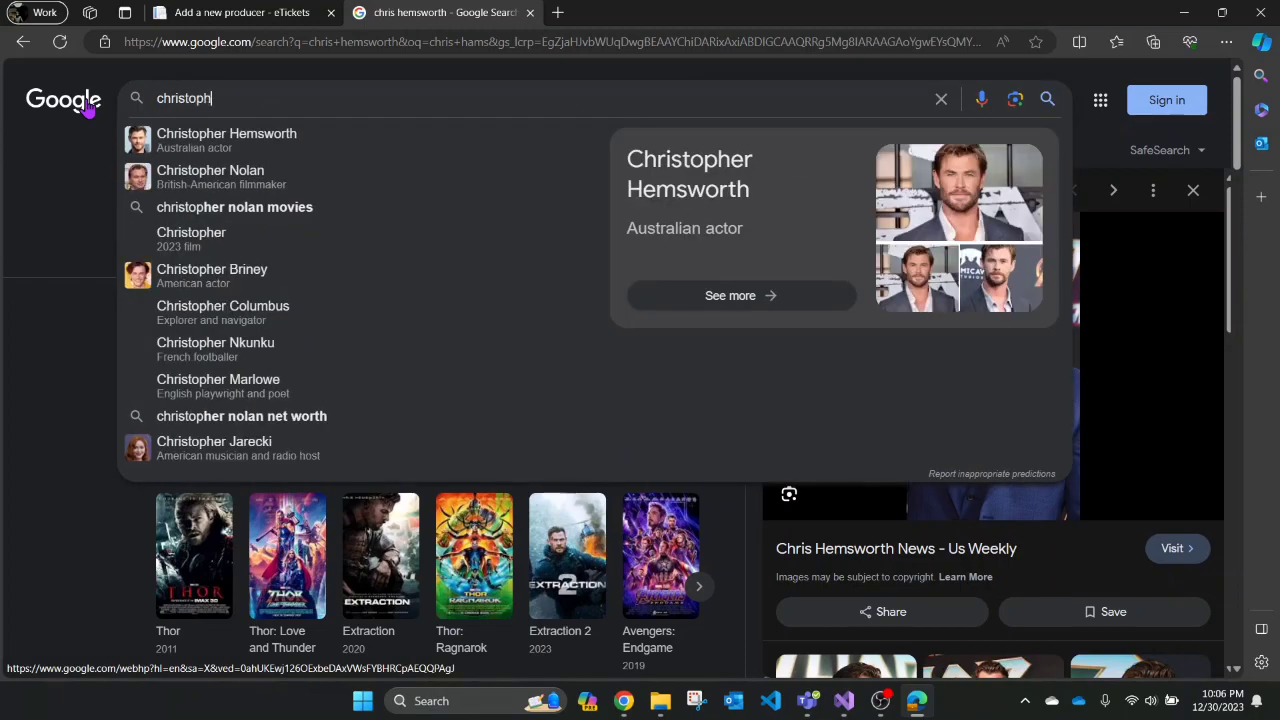
{"action": "type", "text": "er nolan"}
{"action": "key", "text": "Return"}
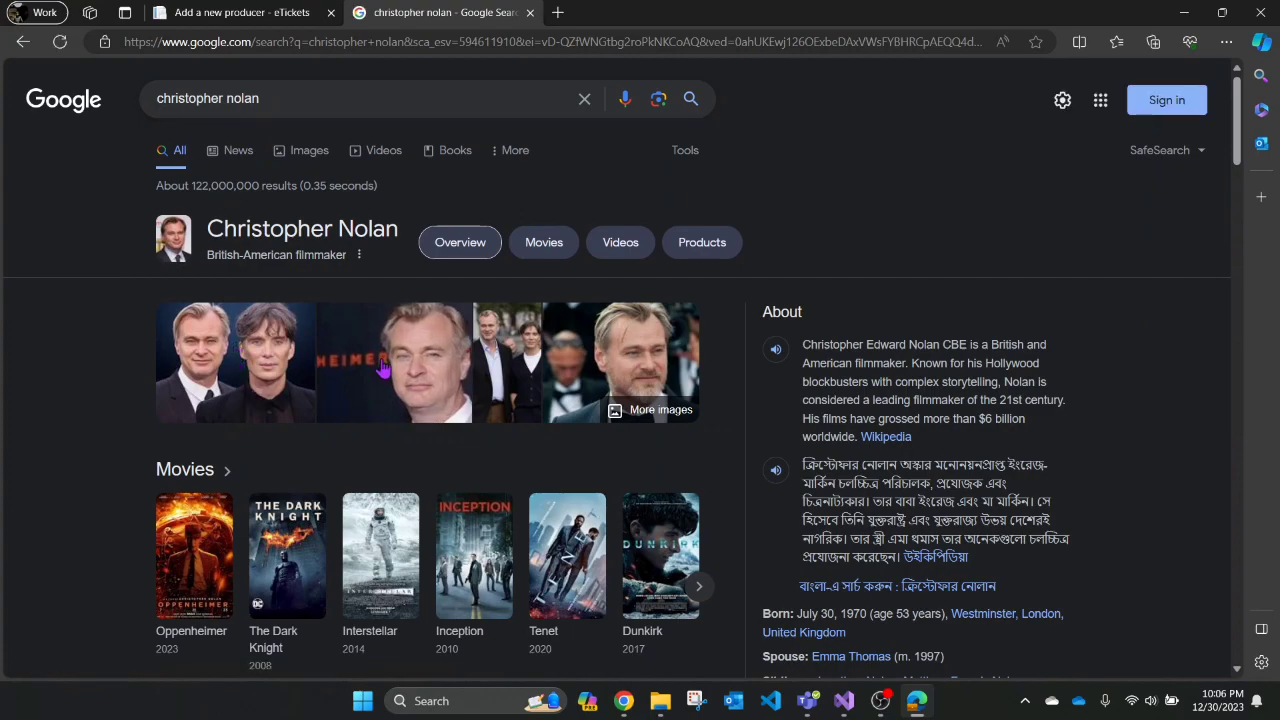
- Copy the producer photo's image link and return to the Add a New Producer form
{"action": "left_click", "coordinate": [590, 372]}
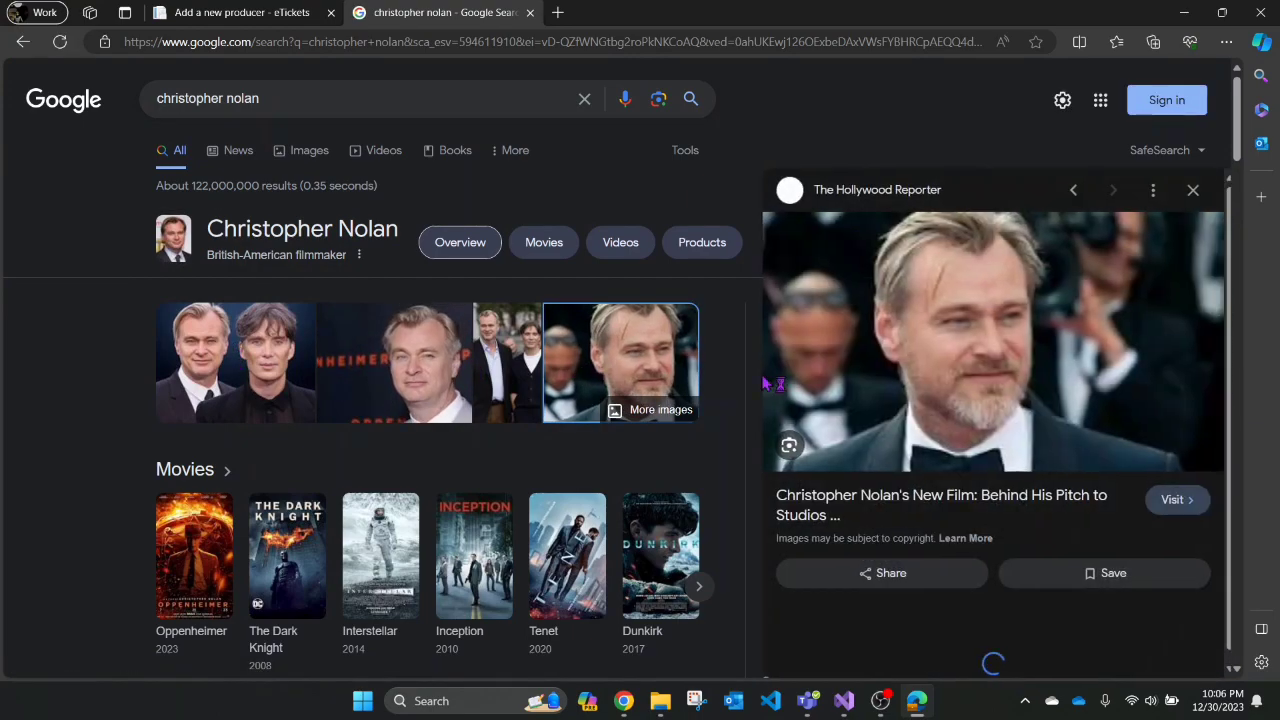
{"action": "right_click", "coordinate": [969, 362]}
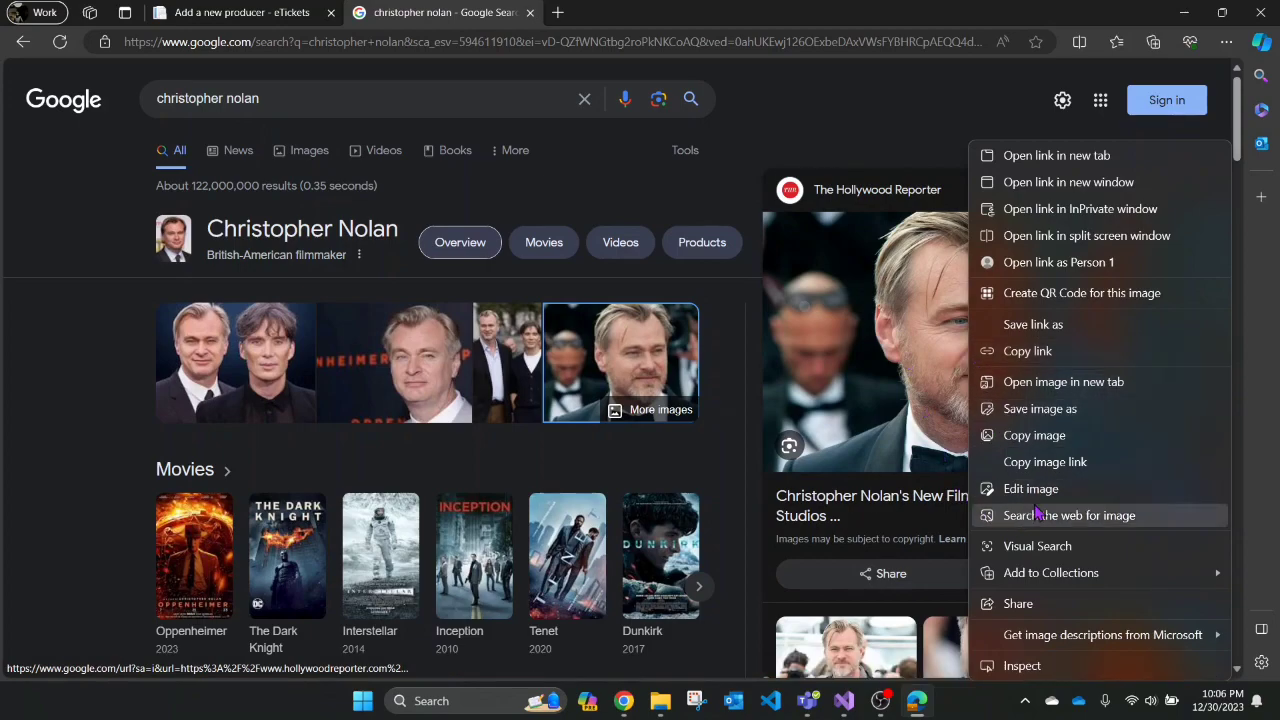
{"action": "left_click", "coordinate": [1044, 466]}
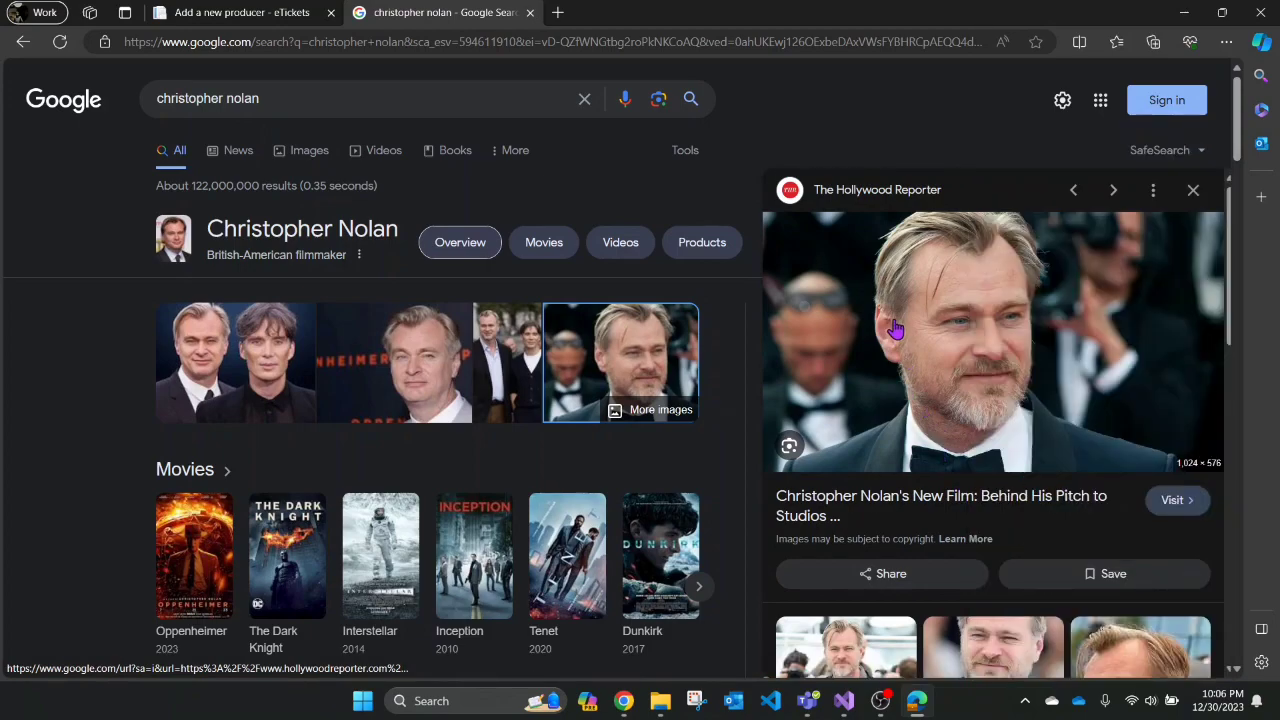
{"action": "left_click", "coordinate": [222, 13]}
- Paste the copied photo link into Profile Picture so its preview appears
{"action": "left_click", "coordinate": [395, 263]}
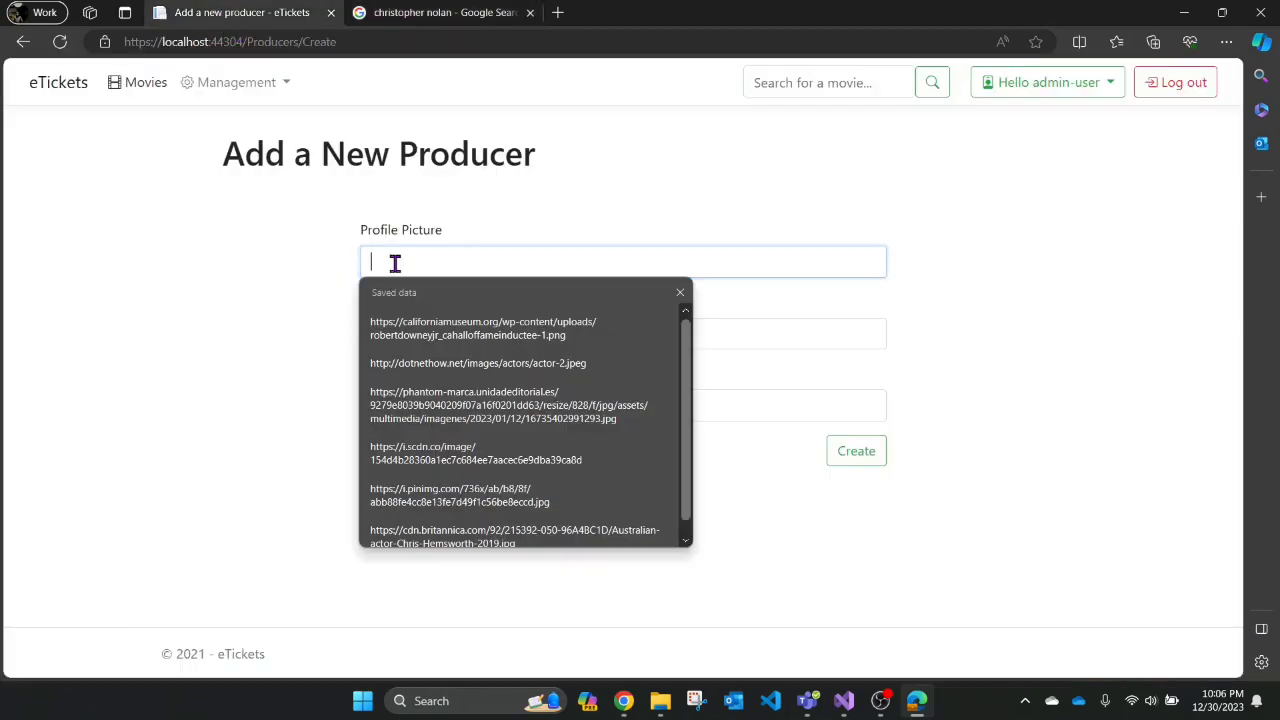
{"action": "key", "text": "ctrl+v"}
{"action": "left_click", "coordinate": [1022, 320]}
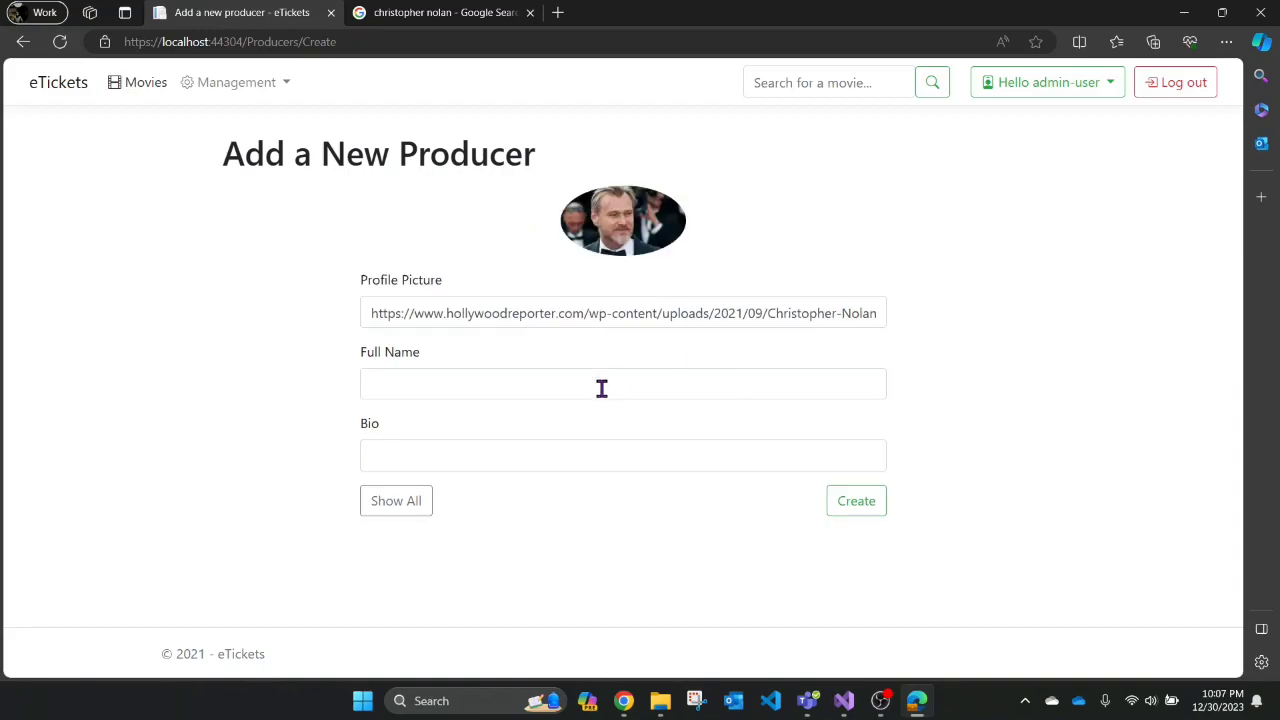
- Fill in full name Christopher Nolan and bio 'Producer', then create the producer
{"action": "left_click", "coordinate": [600, 388]}
{"action": "type", "text": "Christopher Nolan"}
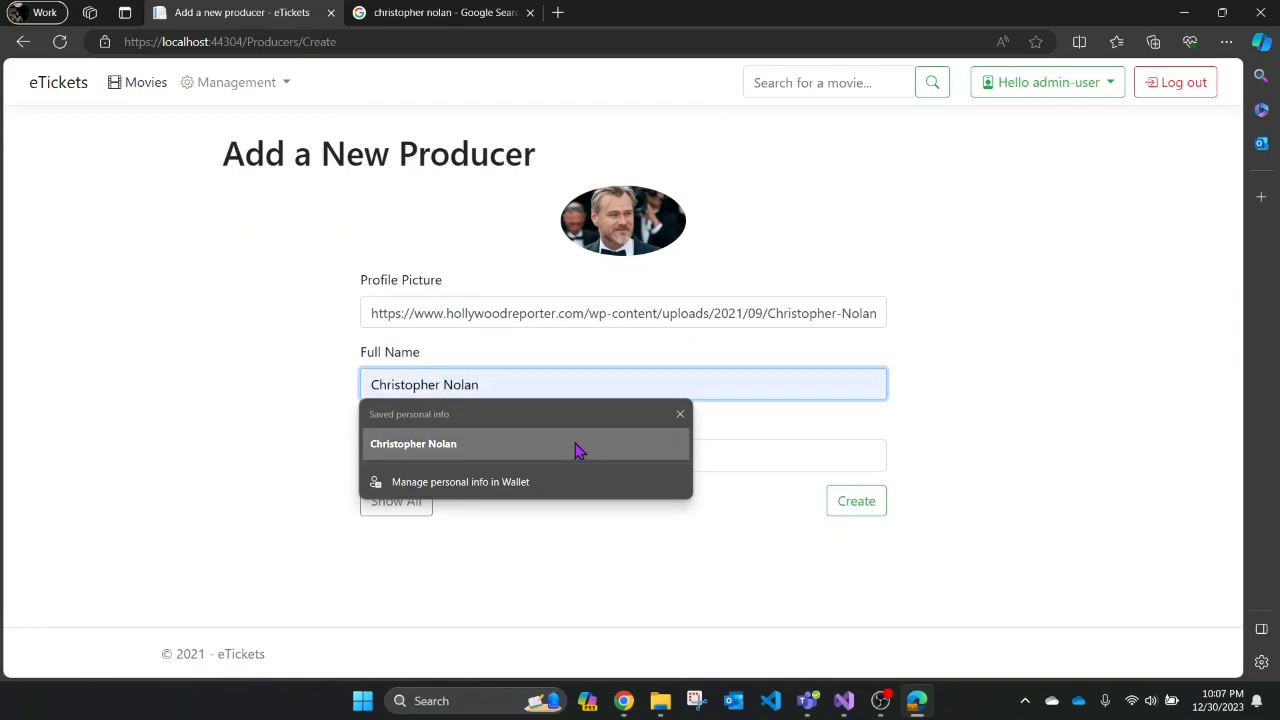
{"action": "left_click", "coordinate": [573, 443]}
{"action": "left_click", "coordinate": [459, 460]}
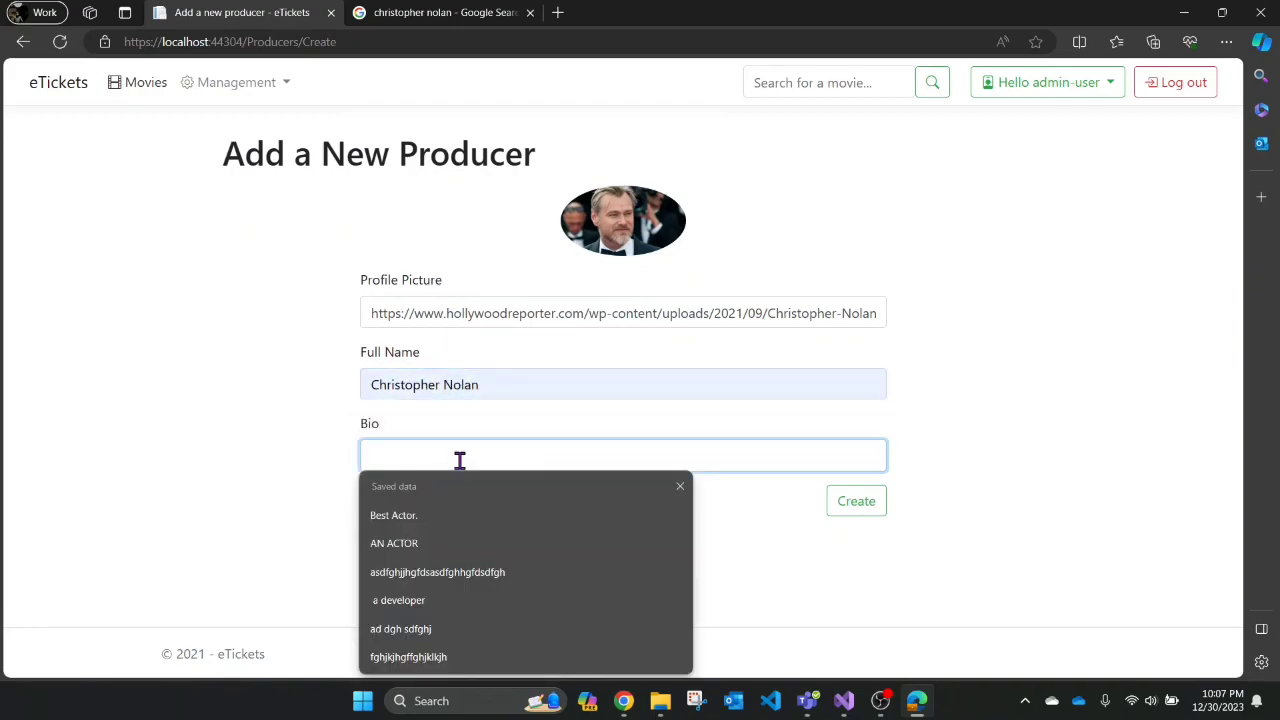
{"action": "type", "text": "Producer"}
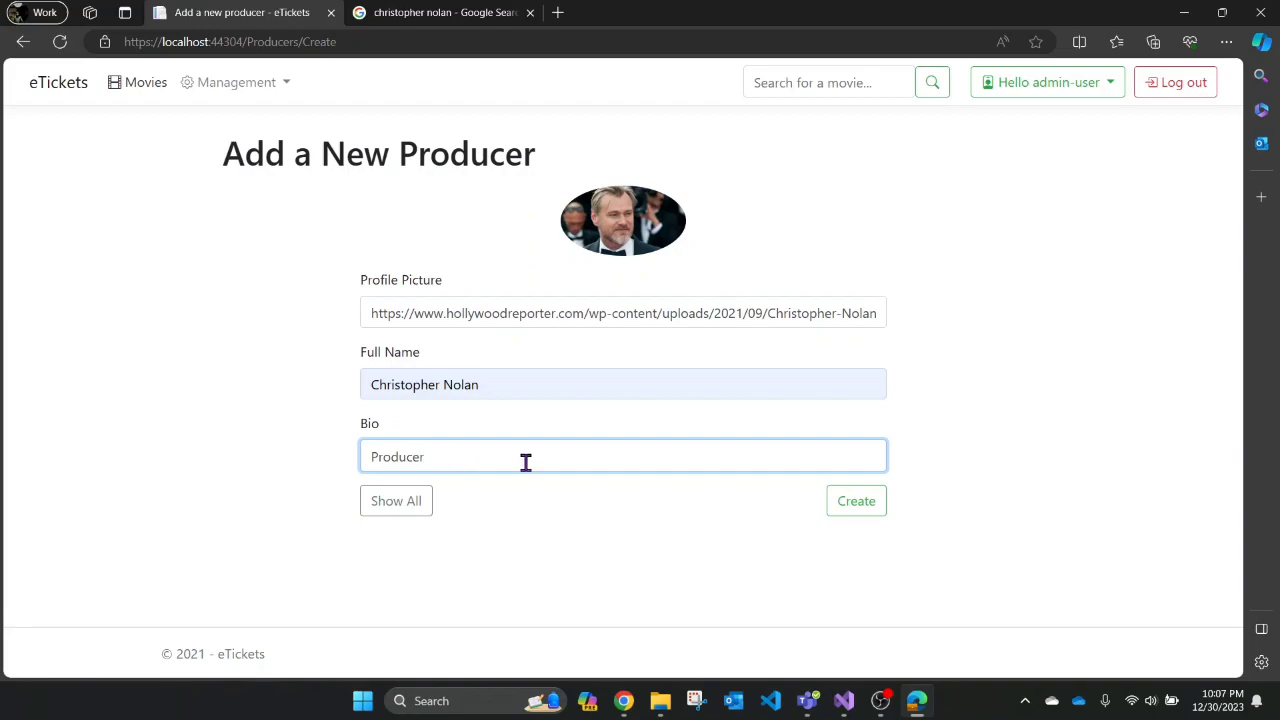
{"action": "left_click", "coordinate": [856, 508]}
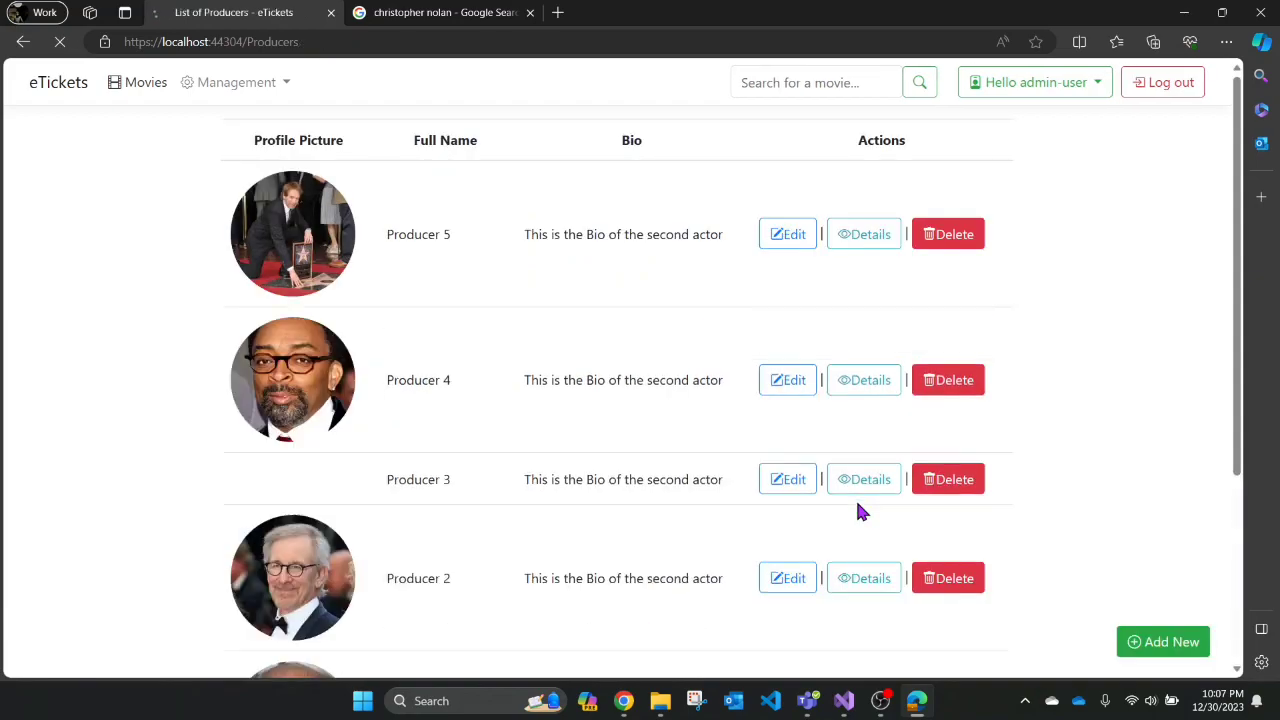
{"action": "scroll", "coordinate": [508, 515], "scroll_direction": "down", "scroll_amount": 3}
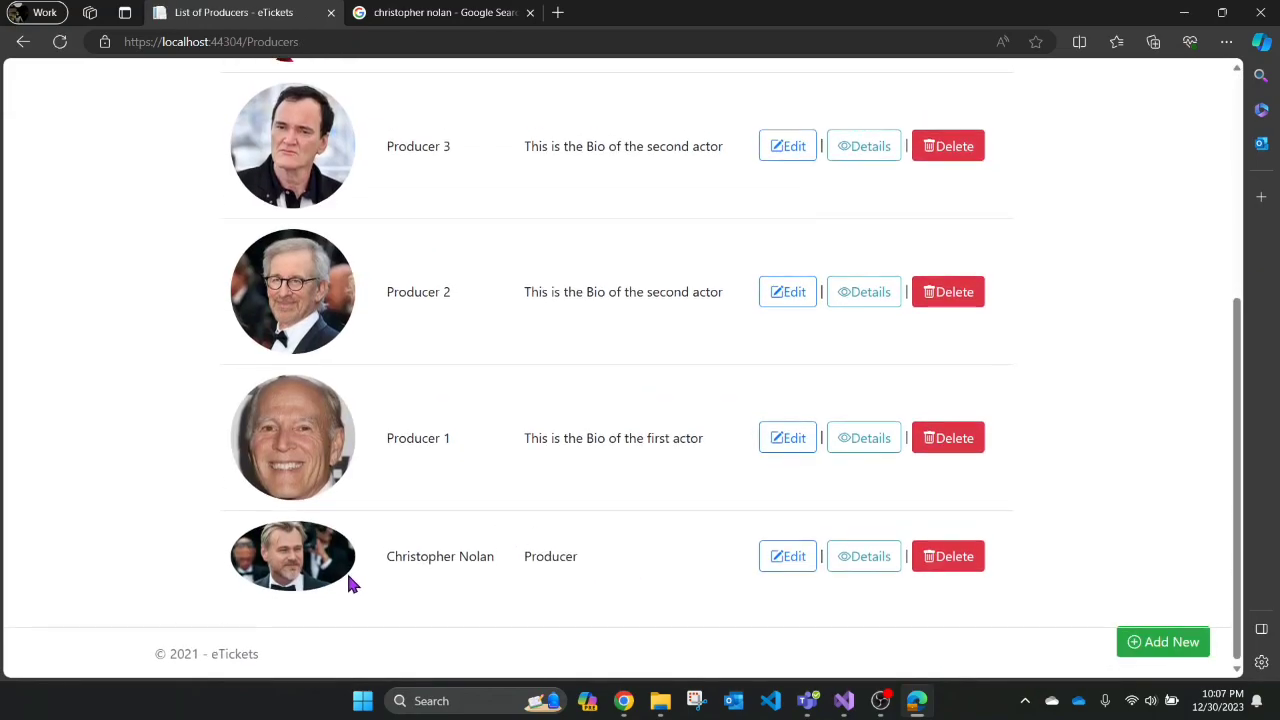
- Resave the new producer's details unchanged via Edit and Update
{"action": "left_click", "coordinate": [790, 565]}
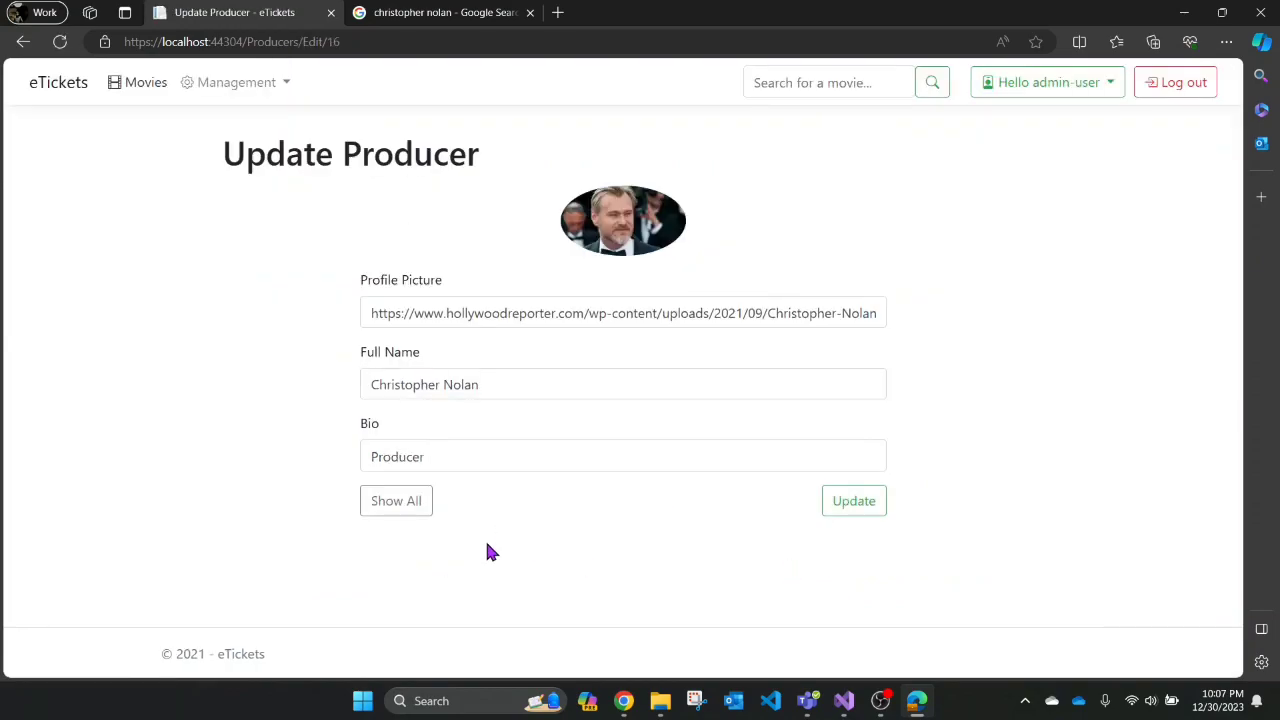
{"action": "left_click", "coordinate": [620, 377]}
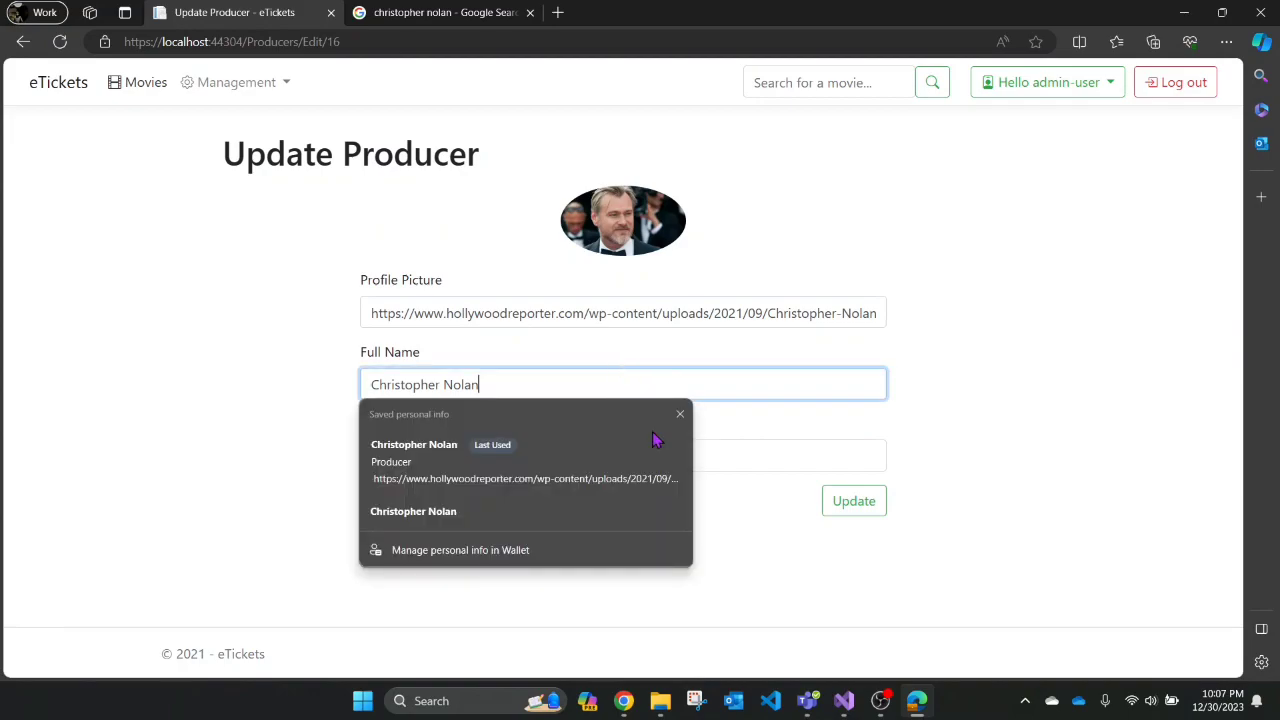
{"action": "left_click", "coordinate": [766, 452]}
{"action": "left_click", "coordinate": [845, 505]}
- Delete Producer 1 from the producers list and confirm
{"action": "scroll", "coordinate": [531, 565], "scroll_direction": "down", "scroll_amount": 4}
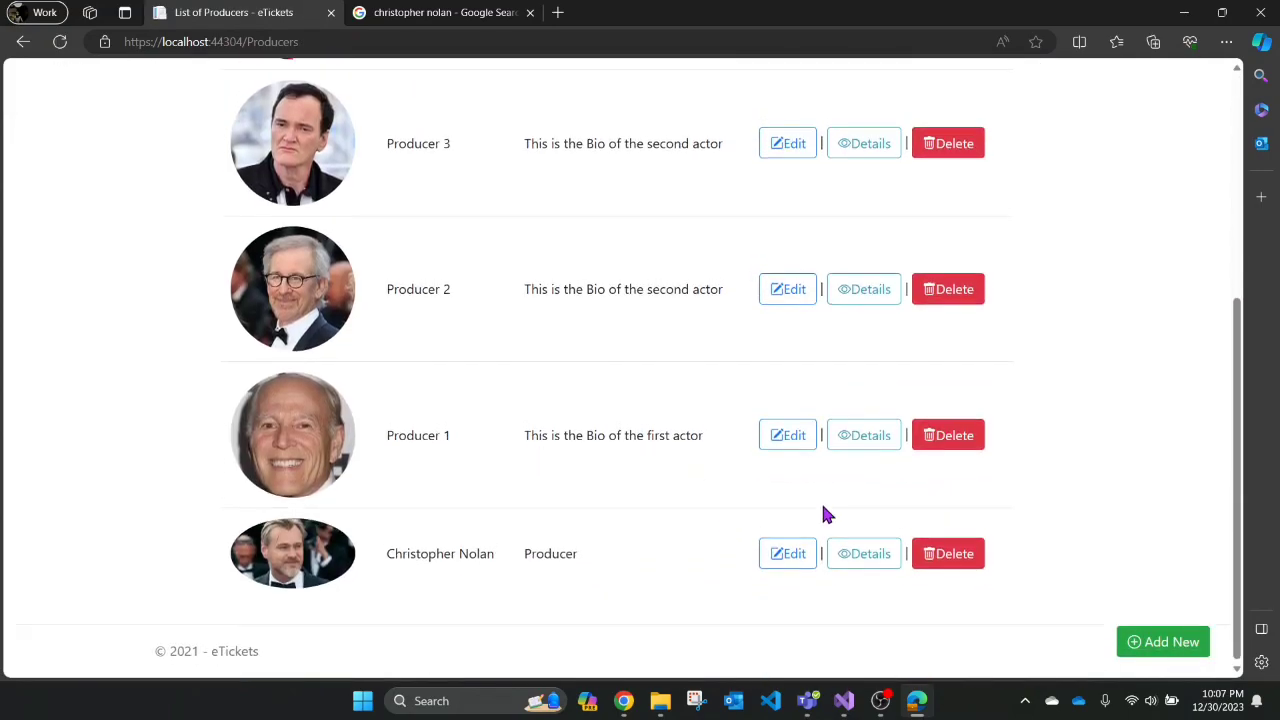
{"action": "left_click", "coordinate": [968, 438]}
{"action": "left_click", "coordinate": [872, 566]}
{"action": "scroll", "coordinate": [680, 594], "scroll_direction": "down", "scroll_amount": 3}
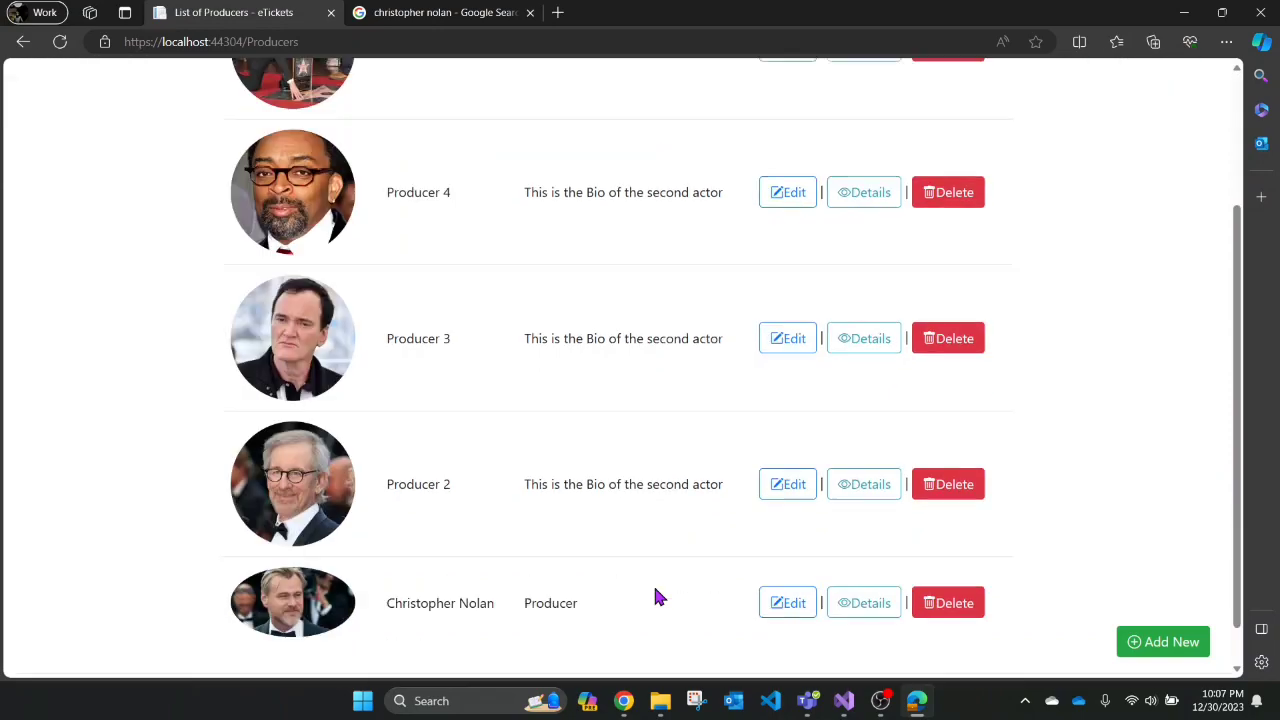
{"action": "scroll", "coordinate": [655, 597], "scroll_direction": "up", "scroll_amount": 5}
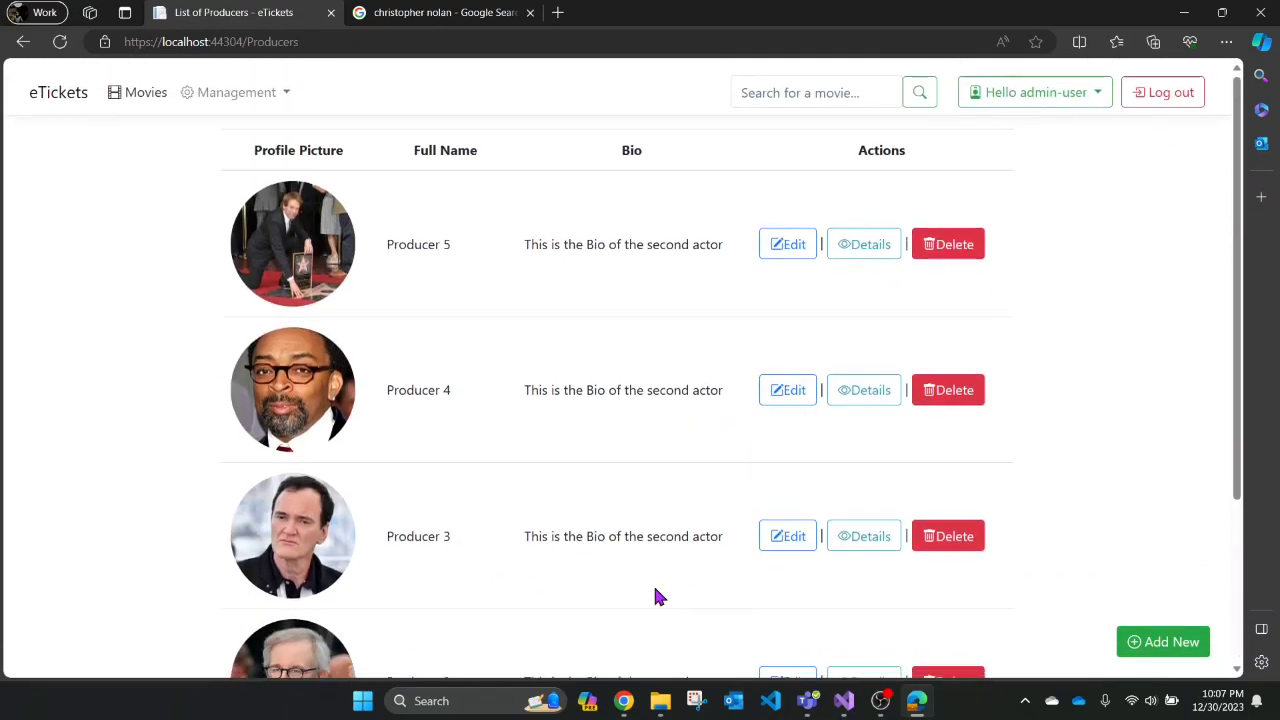
- Go to Management > Cinemas and start adding a new cinema
{"action": "left_click", "coordinate": [276, 90]}
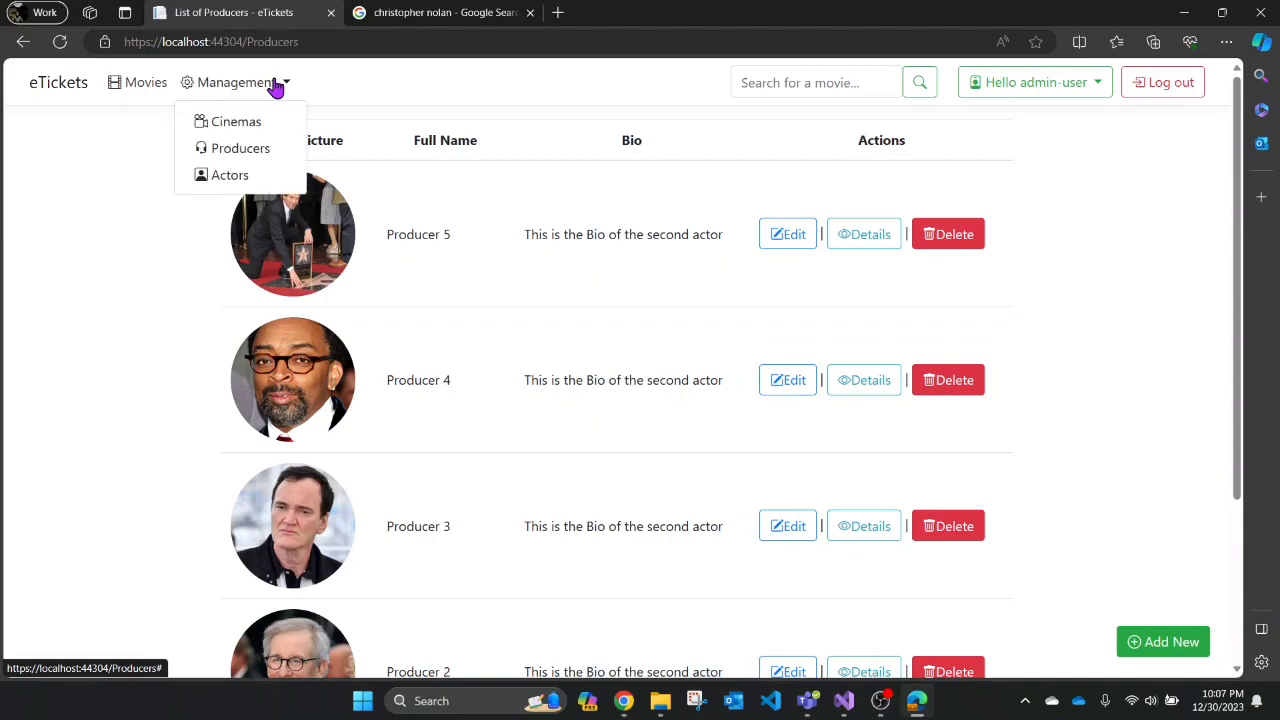
{"action": "left_click", "coordinate": [249, 131]}
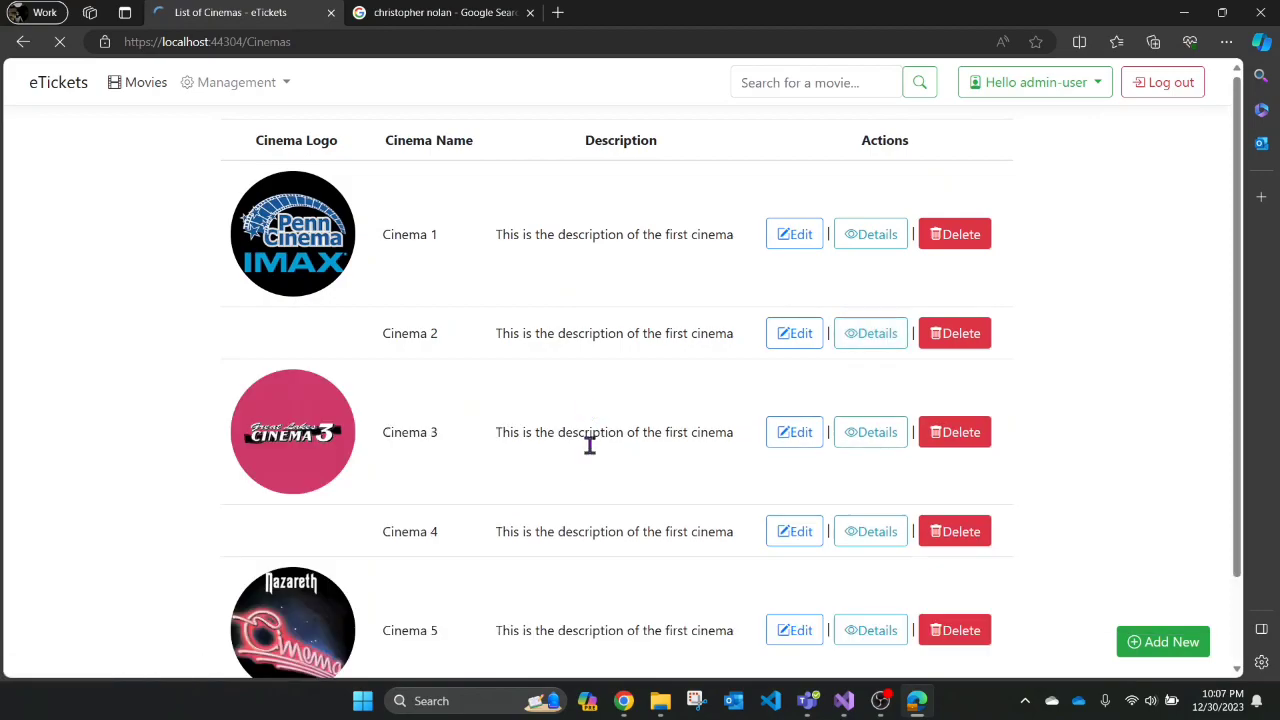
{"action": "scroll", "coordinate": [580, 354], "scroll_direction": "down", "scroll_amount": 3}
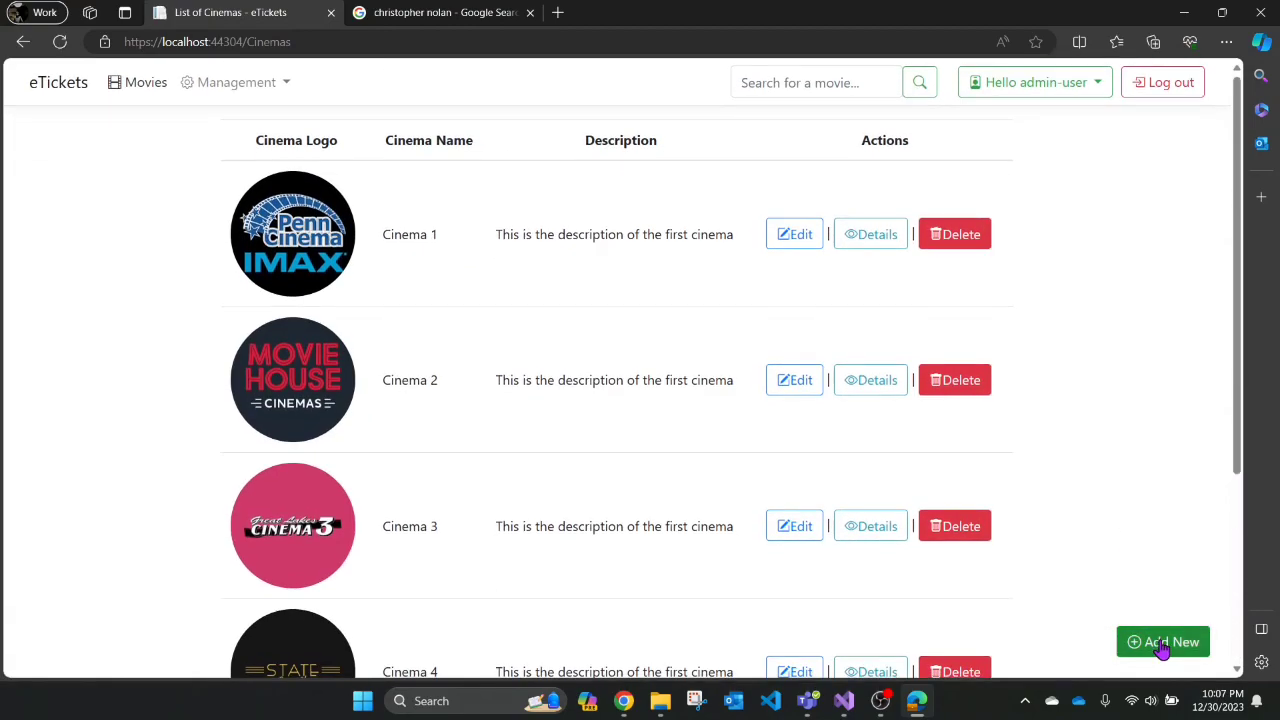
{"action": "left_click", "coordinate": [1162, 641]}
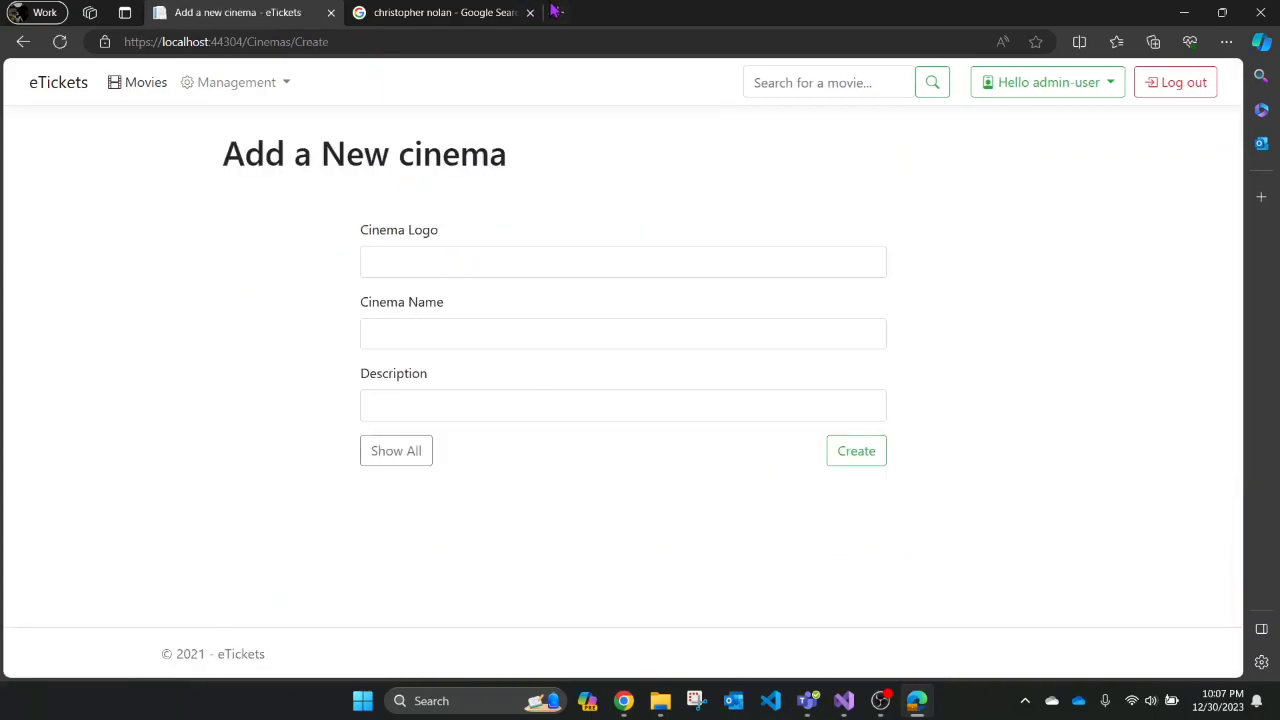
- Search Google Images for 'star cineplex' and copy the STAR Cineplex logo's image link
{"action": "left_click", "coordinate": [459, 12]}
{"action": "left_click_drag", "start_coordinate": [370, 115], "coordinate": [120, 104]}
{"action": "type", "text": "star cinepl"}
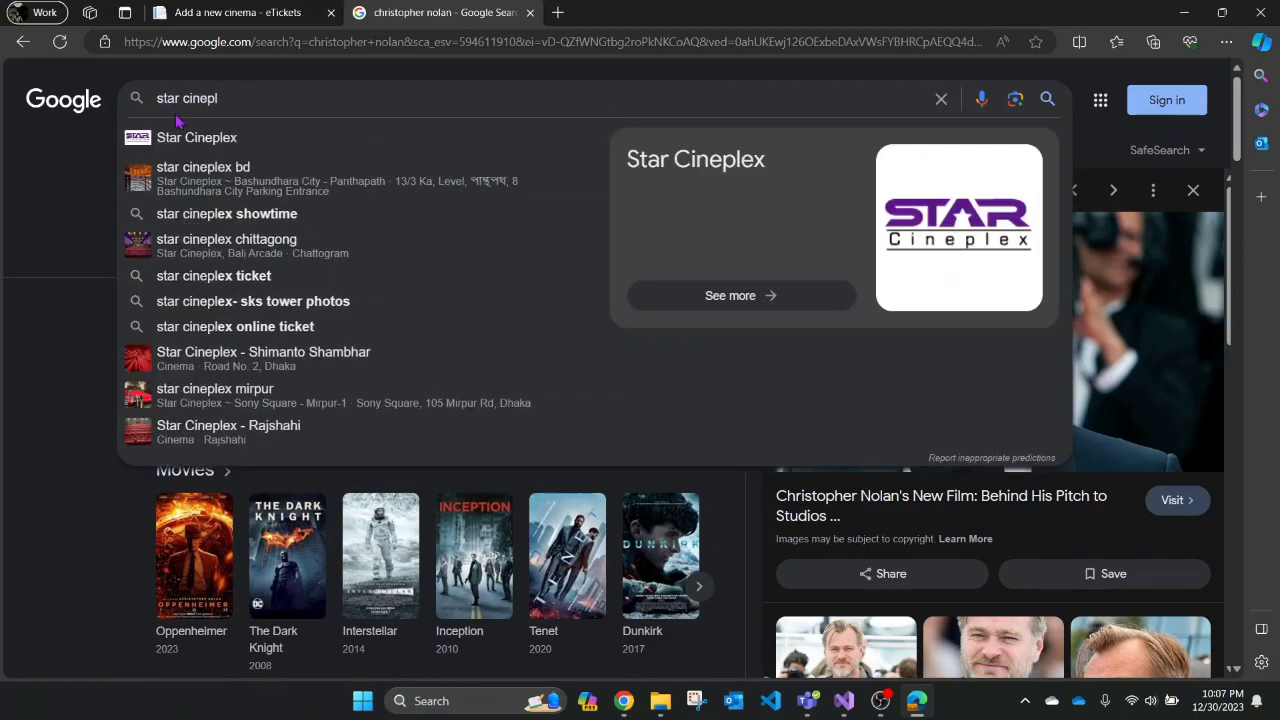
{"action": "left_click", "coordinate": [205, 137]}
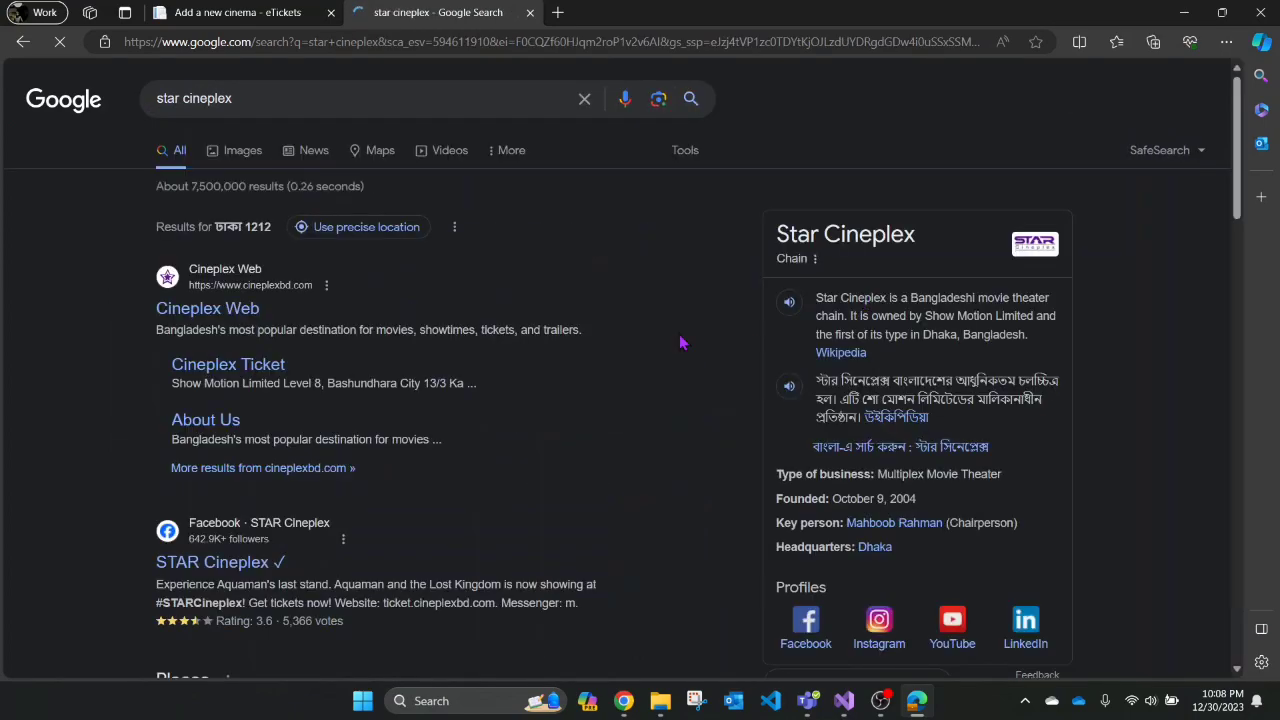
{"action": "left_click", "coordinate": [235, 153]}
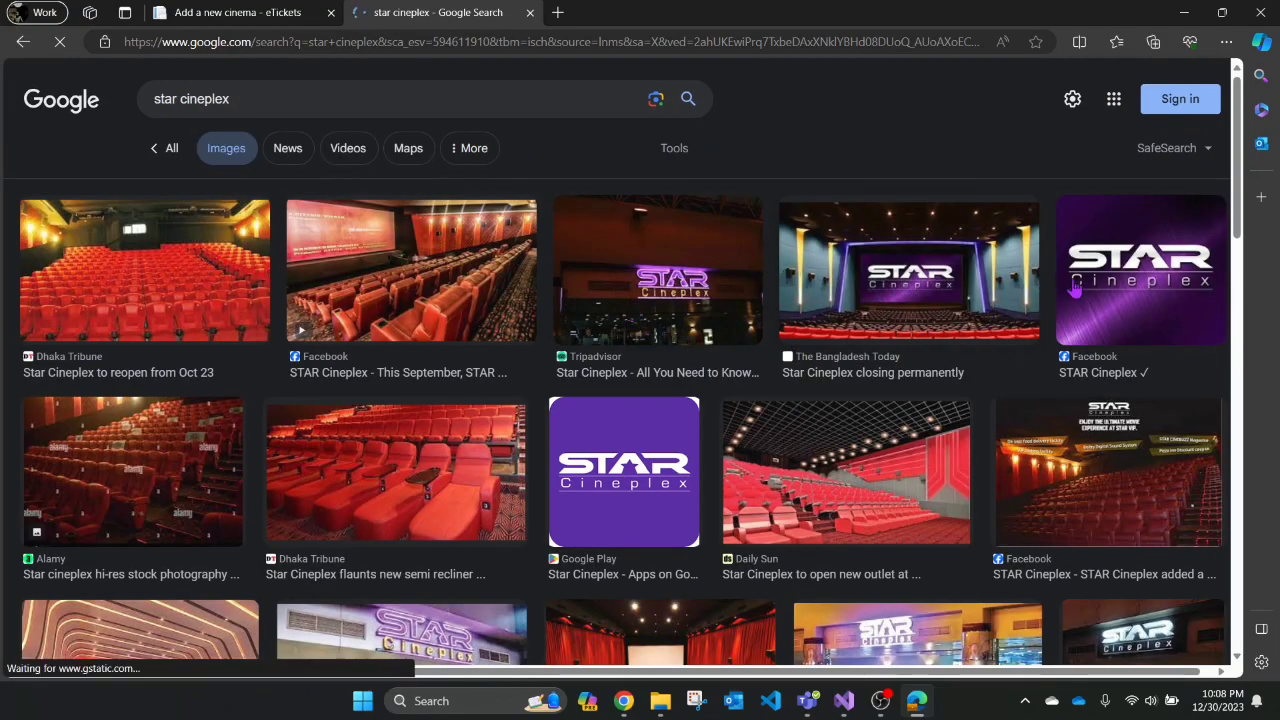
{"action": "left_click", "coordinate": [1065, 287]}
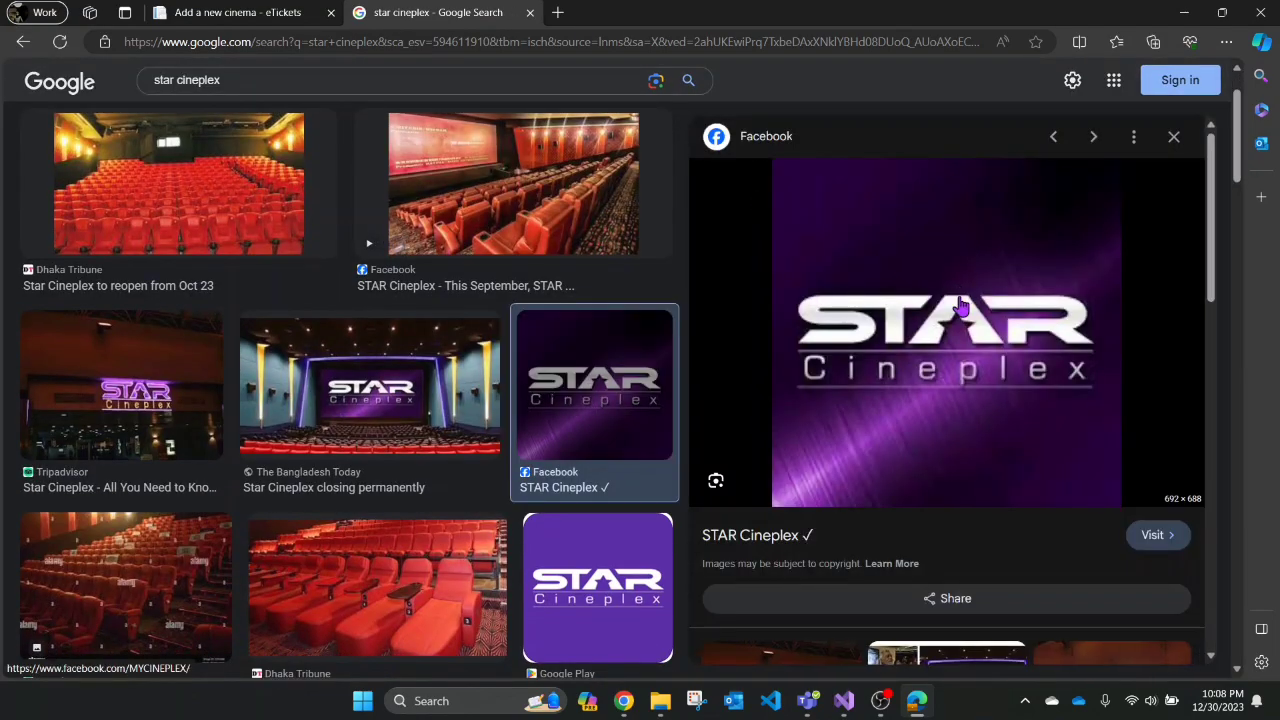
{"action": "right_click", "coordinate": [961, 305]}
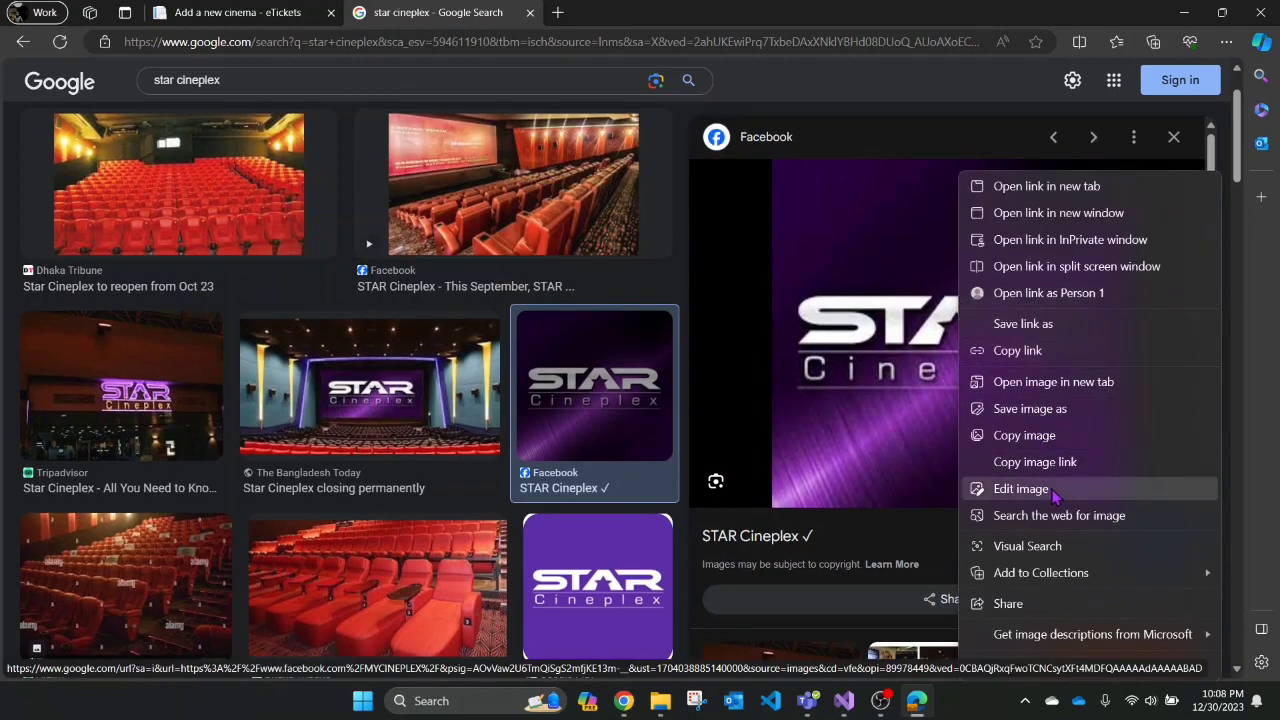
{"action": "left_click", "coordinate": [1068, 462]}
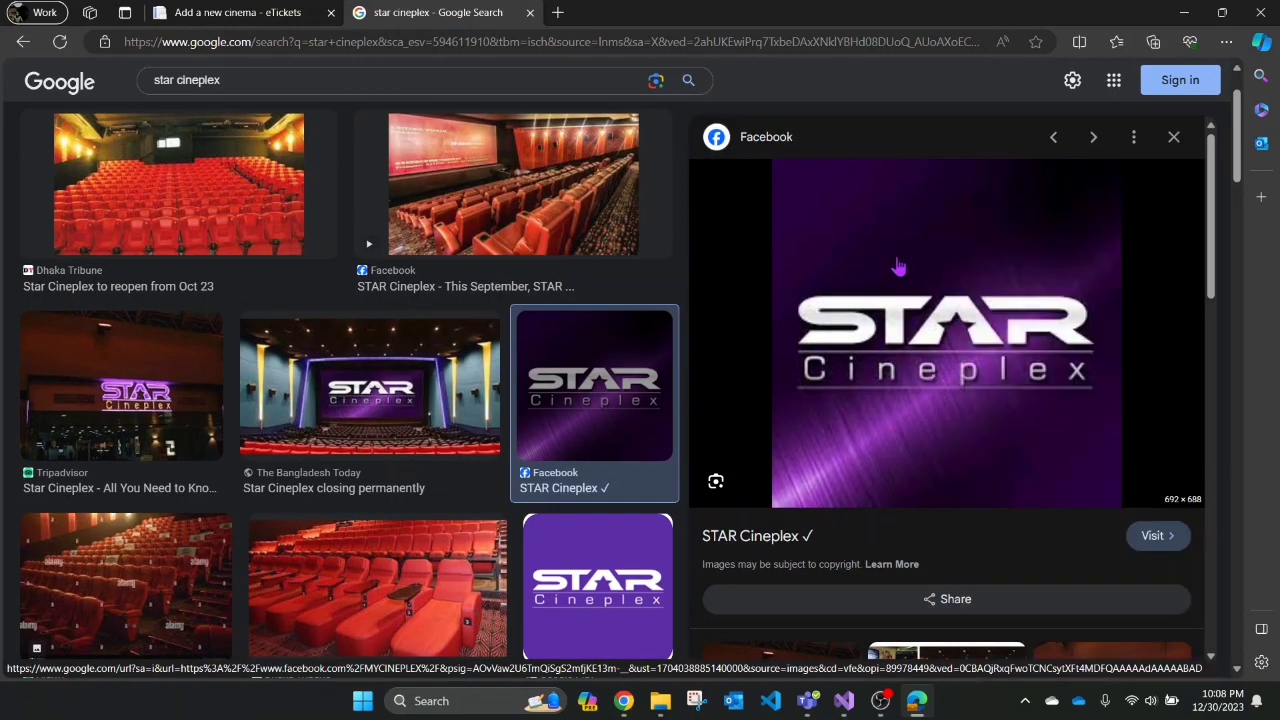
- Paste the copied STAR Cineplex logo link into the Cinema Logo field
{"action": "left_click", "coordinate": [252, 12]}
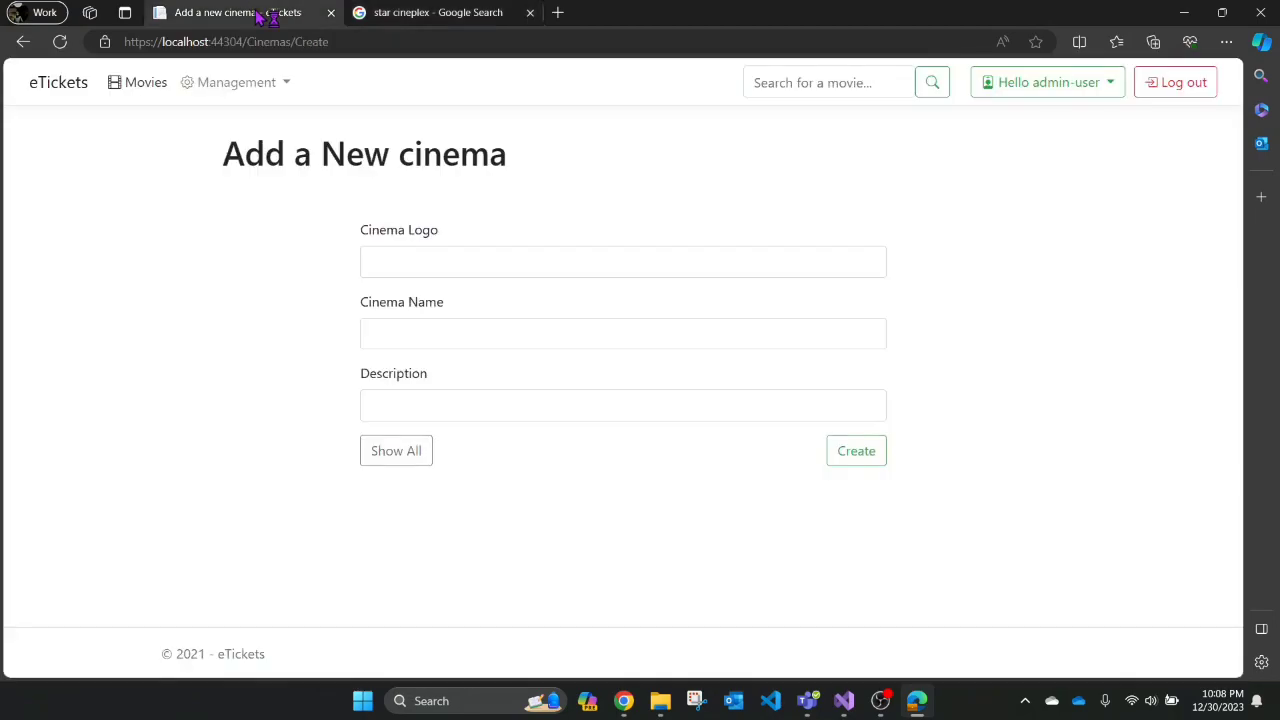
{"action": "left_click", "coordinate": [421, 270]}
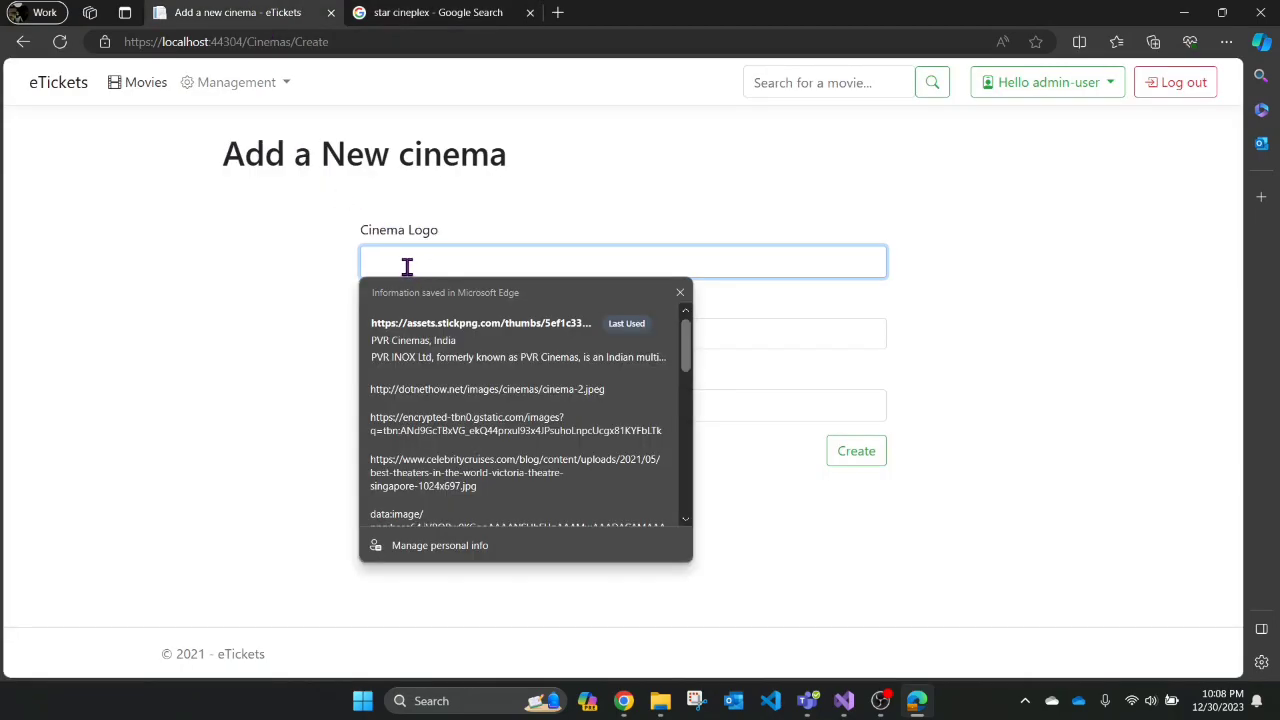
{"action": "key", "text": "ctrl+v"}
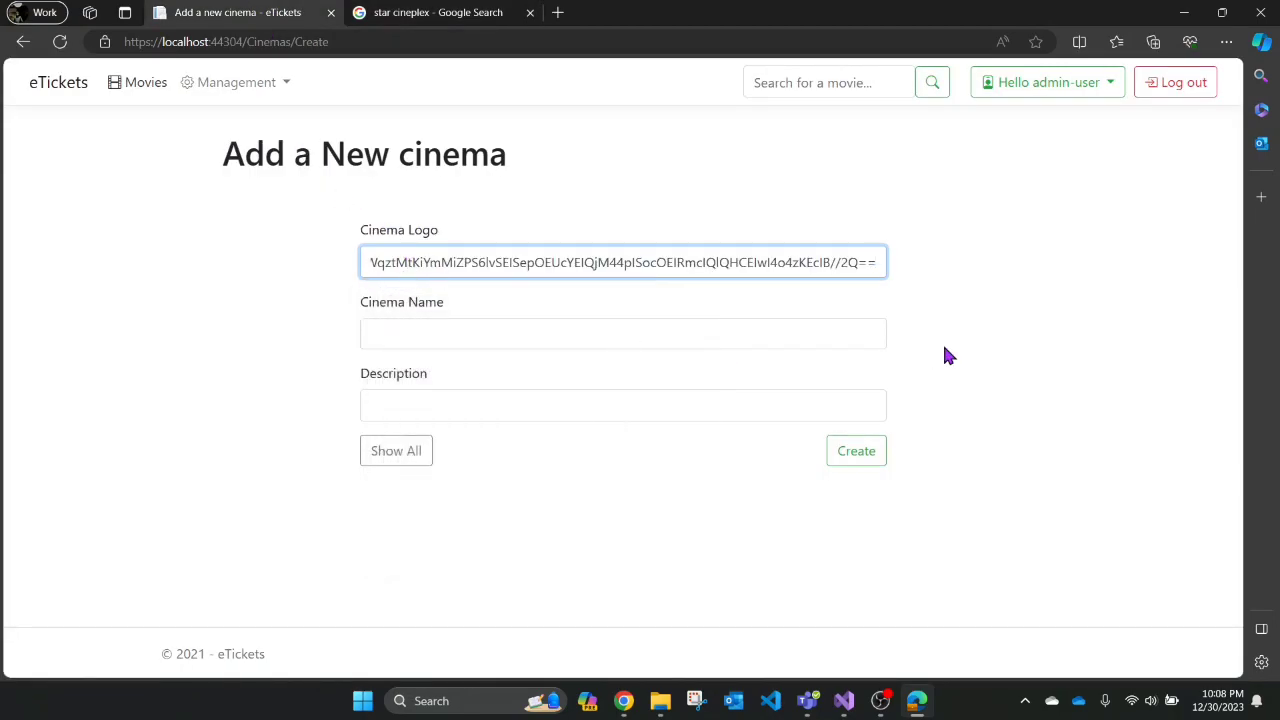
{"action": "left_click", "coordinate": [1019, 346]}
- Name the cinema 'Star Cineplex, Bangladesh', describe it as 'cinema hall', and create it
{"action": "left_click", "coordinate": [470, 450]}
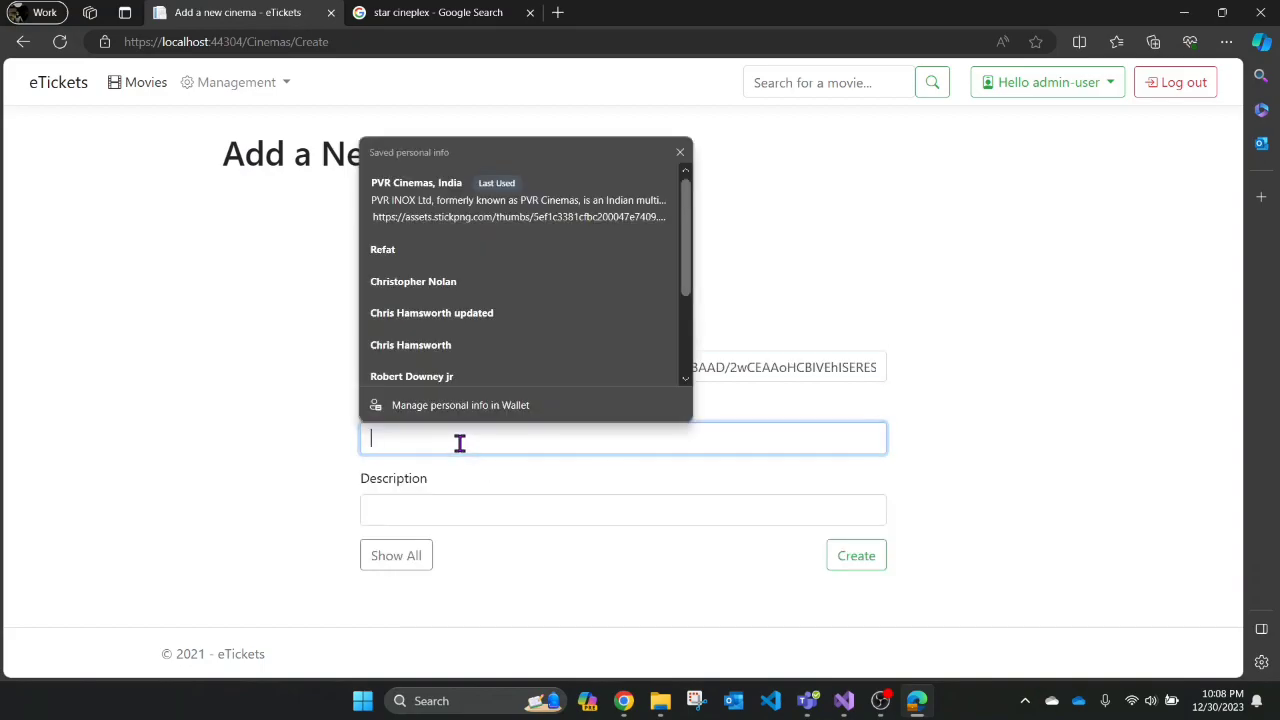
{"action": "type", "text": "star cineplex"}
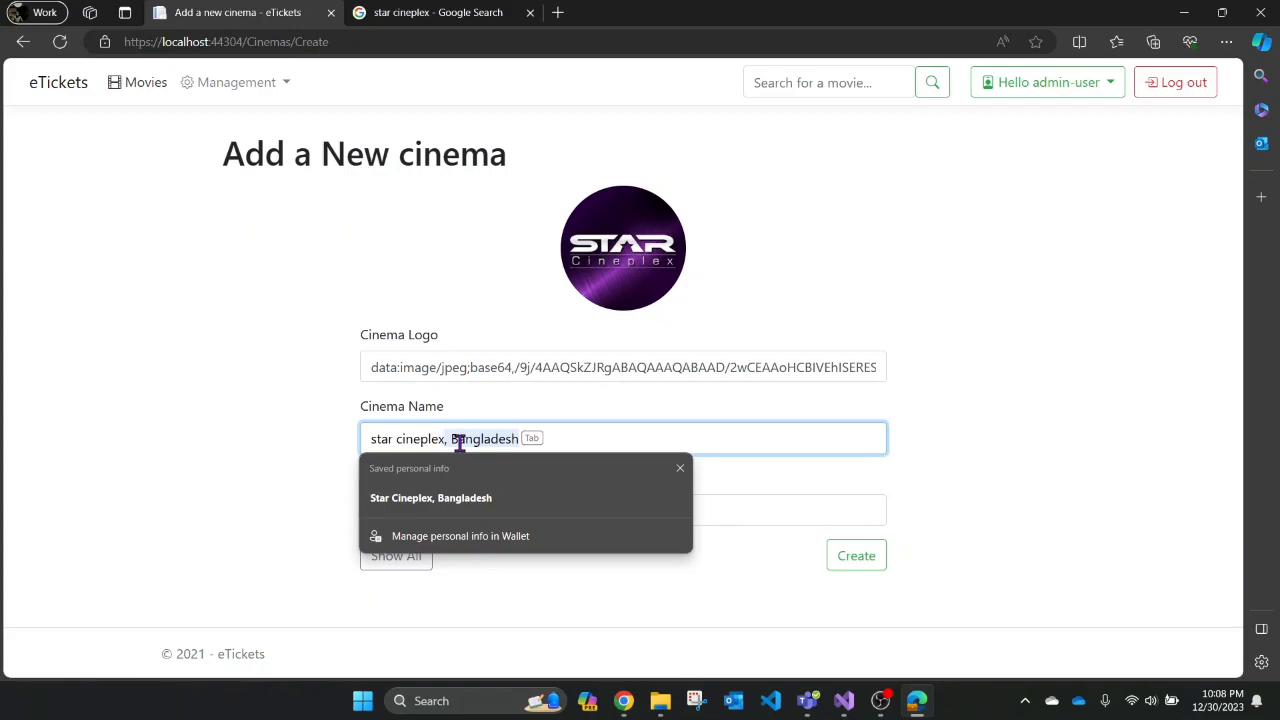
{"action": "type", "text": ","}
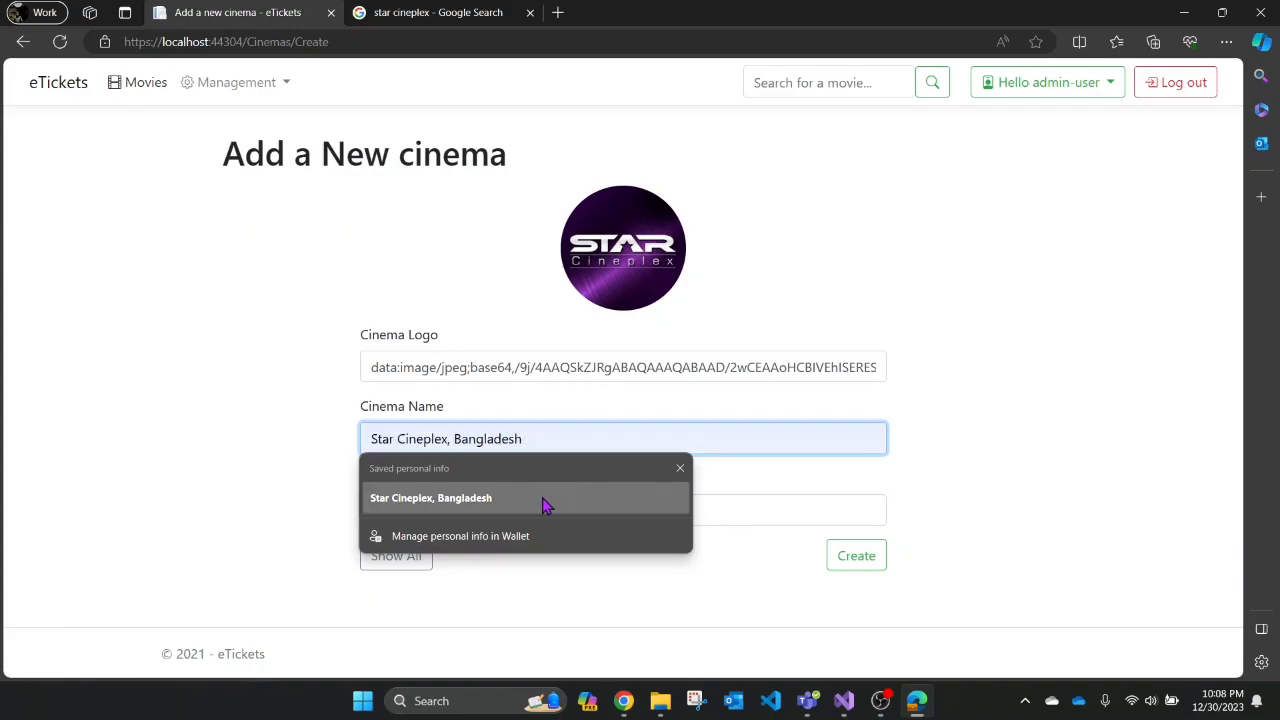
{"action": "left_click", "coordinate": [512, 508]}
{"action": "left_click", "coordinate": [476, 514]}
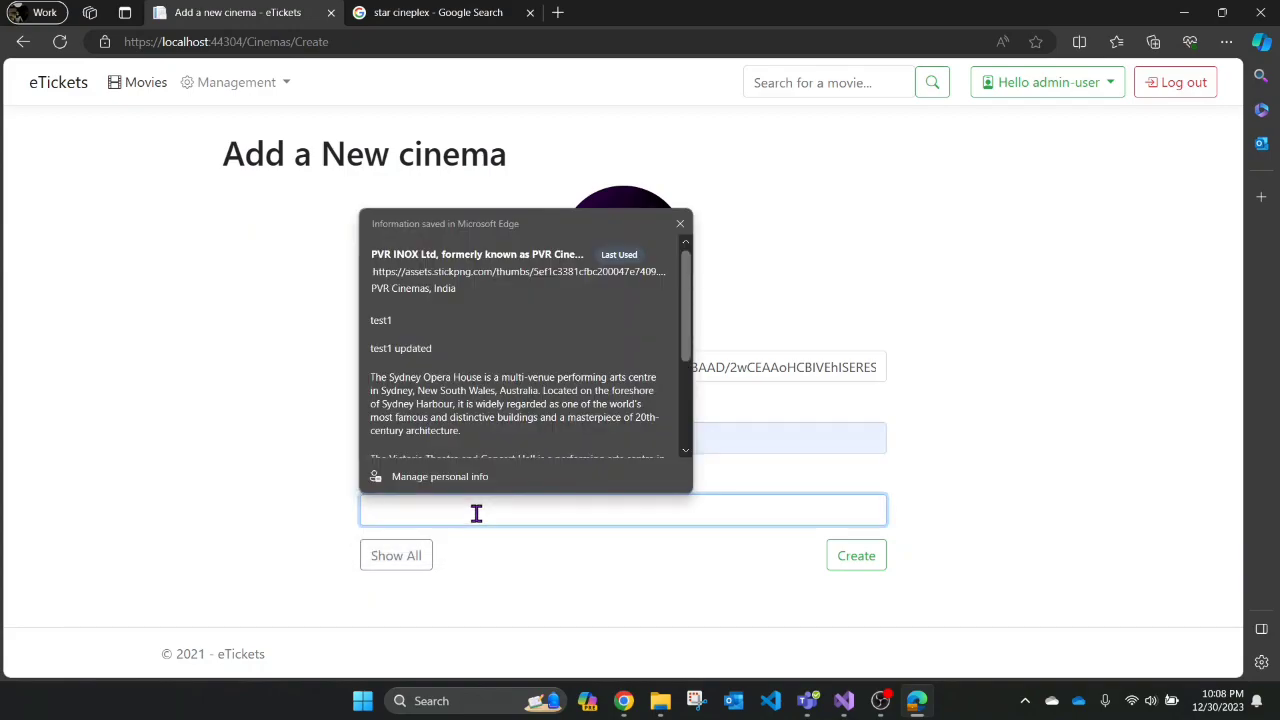
{"action": "type", "text": "cinema h"}
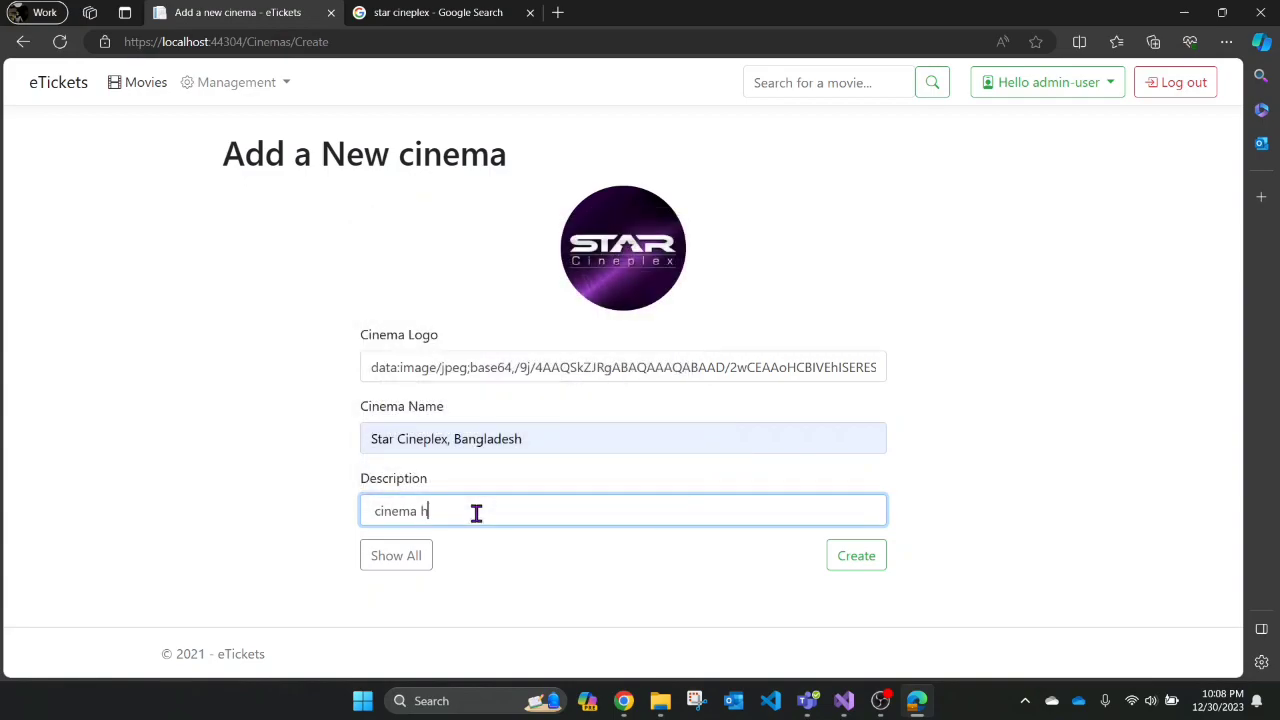
{"action": "left_click", "coordinate": [852, 566]}
- Delete Cinema 3 from the cinemas list and confirm
{"action": "scroll", "coordinate": [772, 335], "scroll_direction": "down", "scroll_amount": 2}
{"action": "scroll", "coordinate": [772, 335], "scroll_direction": "down", "scroll_amount": 3}
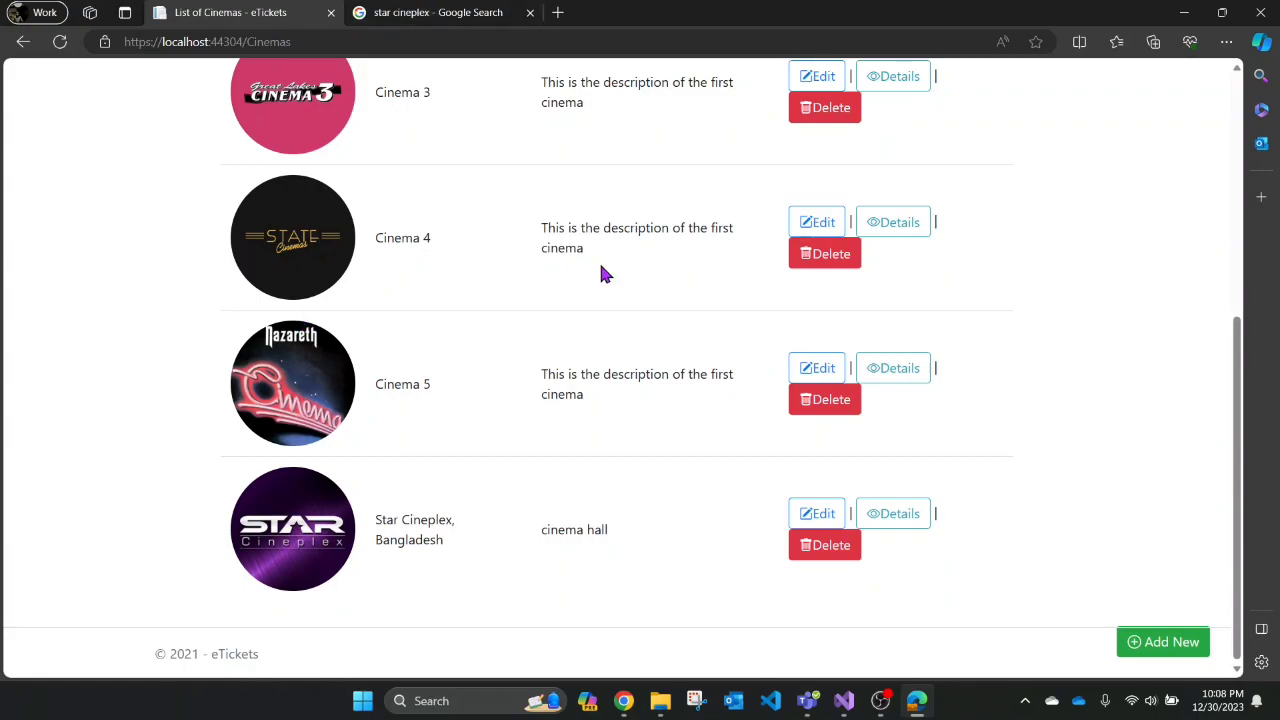
{"action": "scroll", "coordinate": [603, 272], "scroll_direction": "up", "scroll_amount": 5}
{"action": "scroll", "coordinate": [686, 630], "scroll_direction": "down", "scroll_amount": 1}
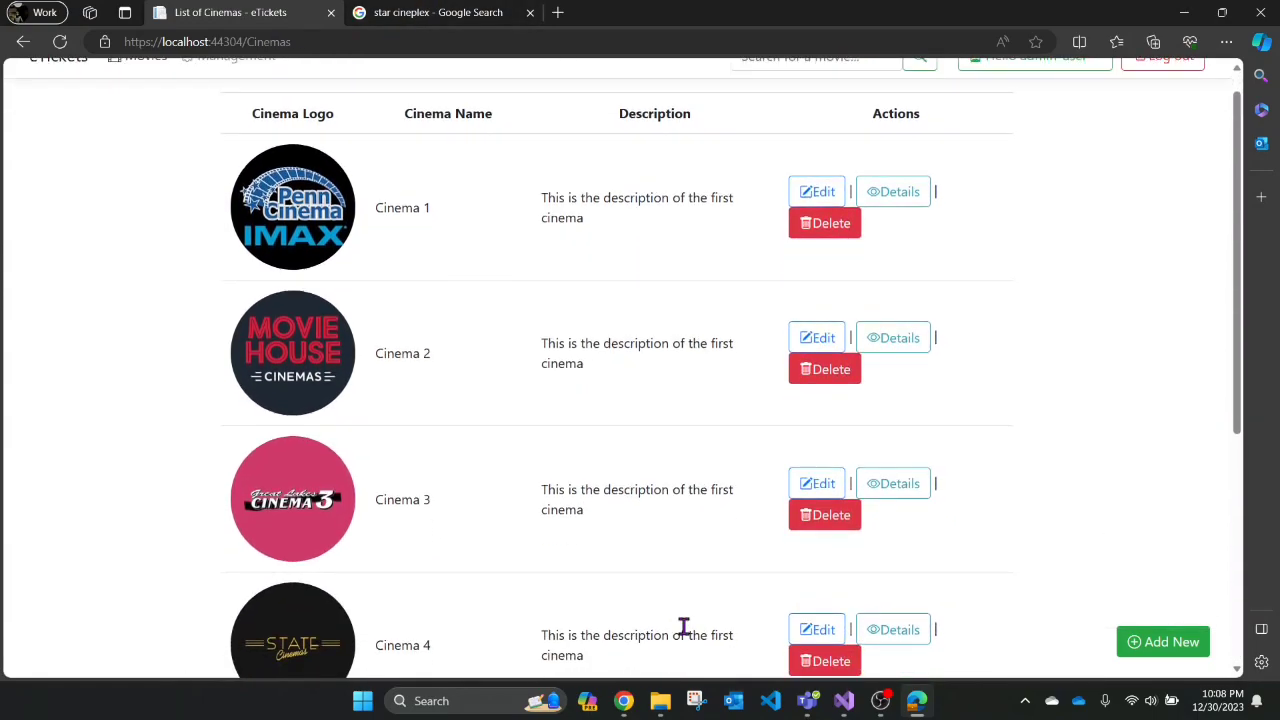
{"action": "left_click", "coordinate": [841, 525]}
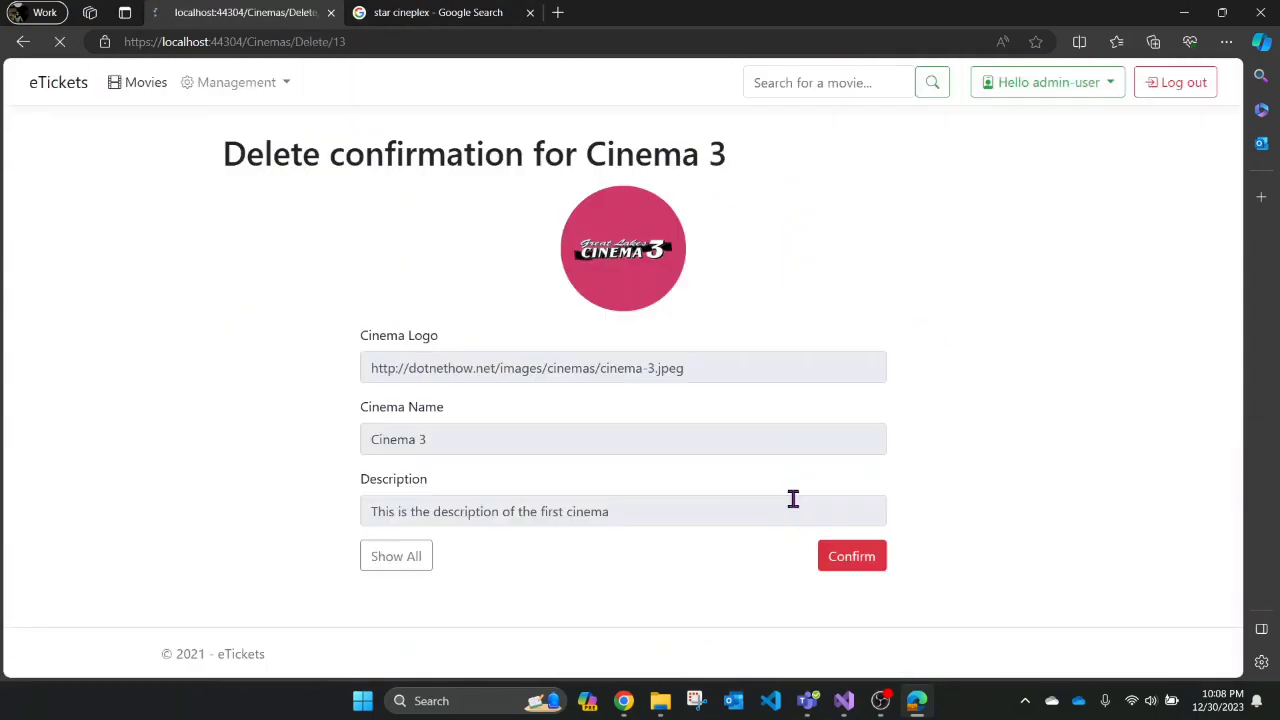
{"action": "left_click", "coordinate": [866, 566]}
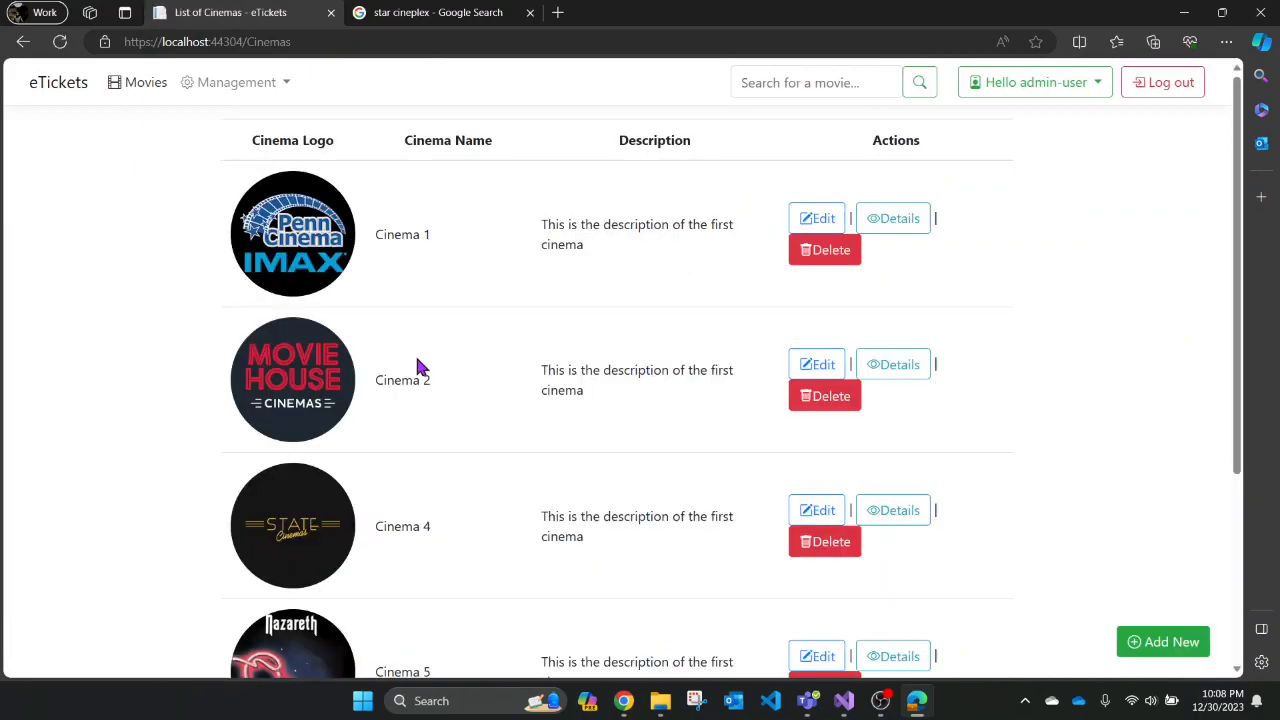
- Go to the Movies list
{"action": "scroll", "coordinate": [454, 170], "scroll_direction": "down", "scroll_amount": 2}
{"action": "scroll", "coordinate": [454, 170], "scroll_direction": "up", "scroll_amount": 2}
{"action": "left_click", "coordinate": [139, 87]}
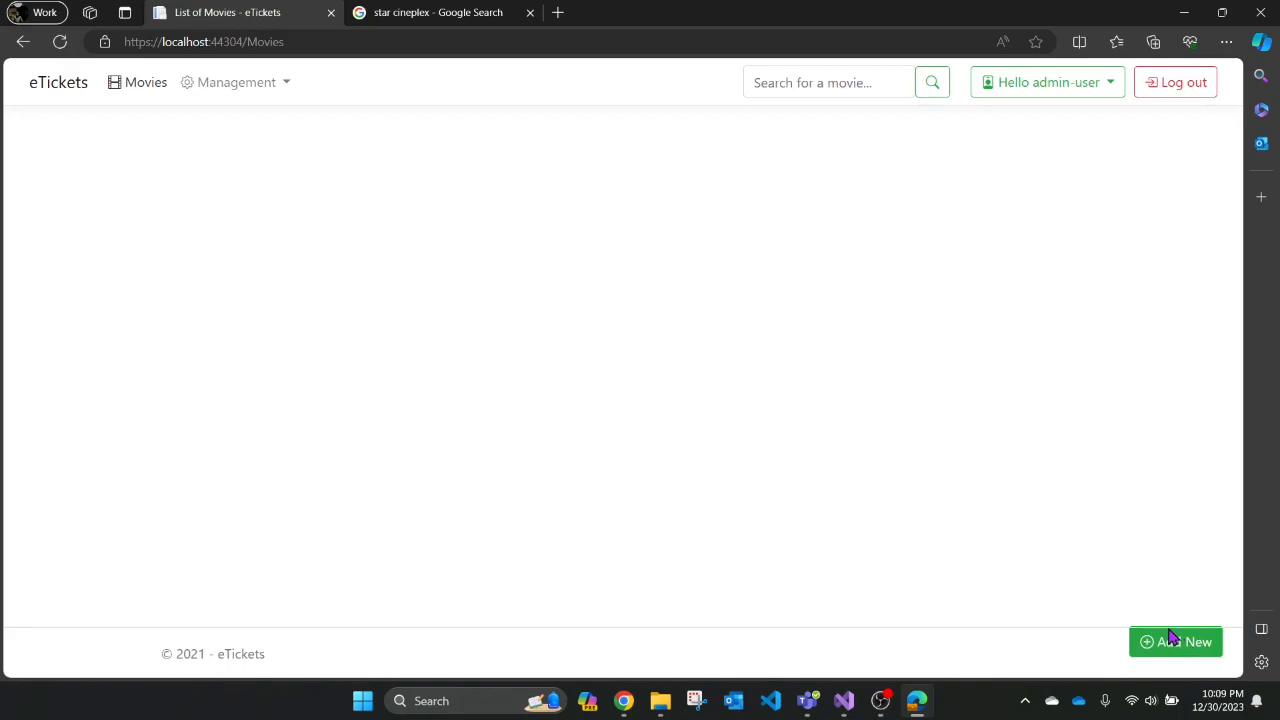
- Start a new movie with the saved name Intersteller and price 72
{"action": "left_click", "coordinate": [1166, 638]}
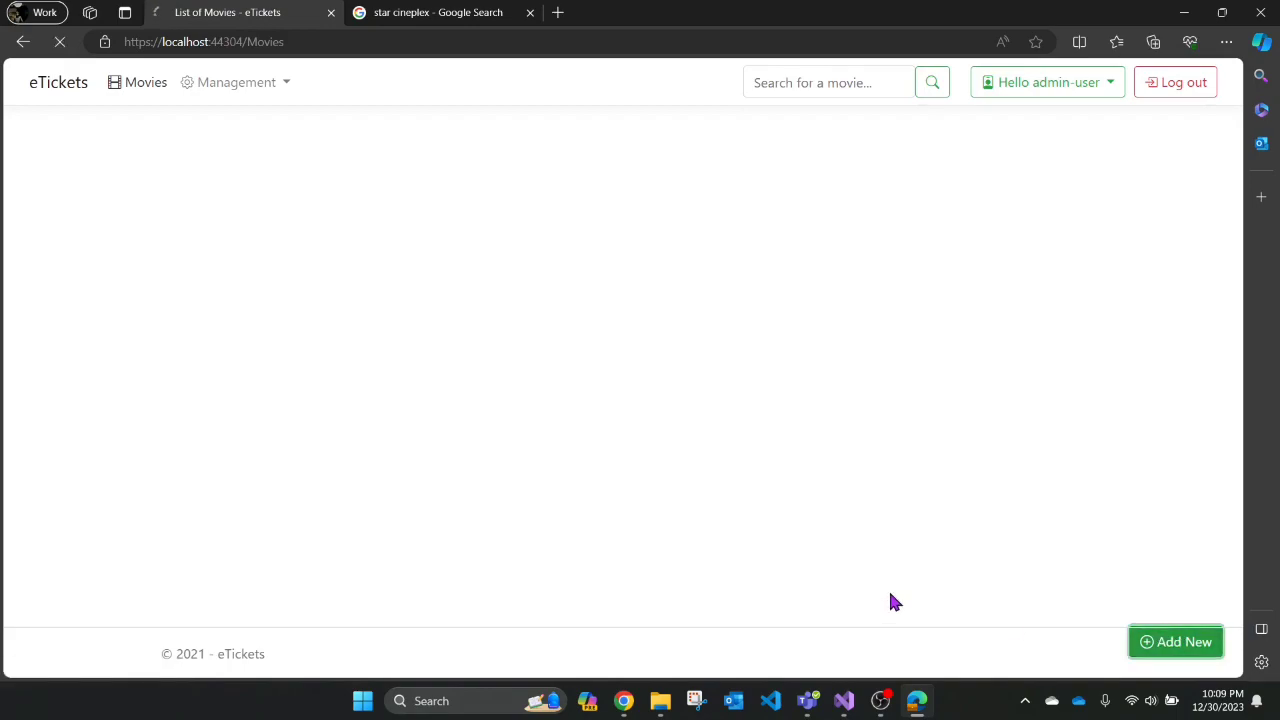
{"action": "left_click", "coordinate": [397, 214]}
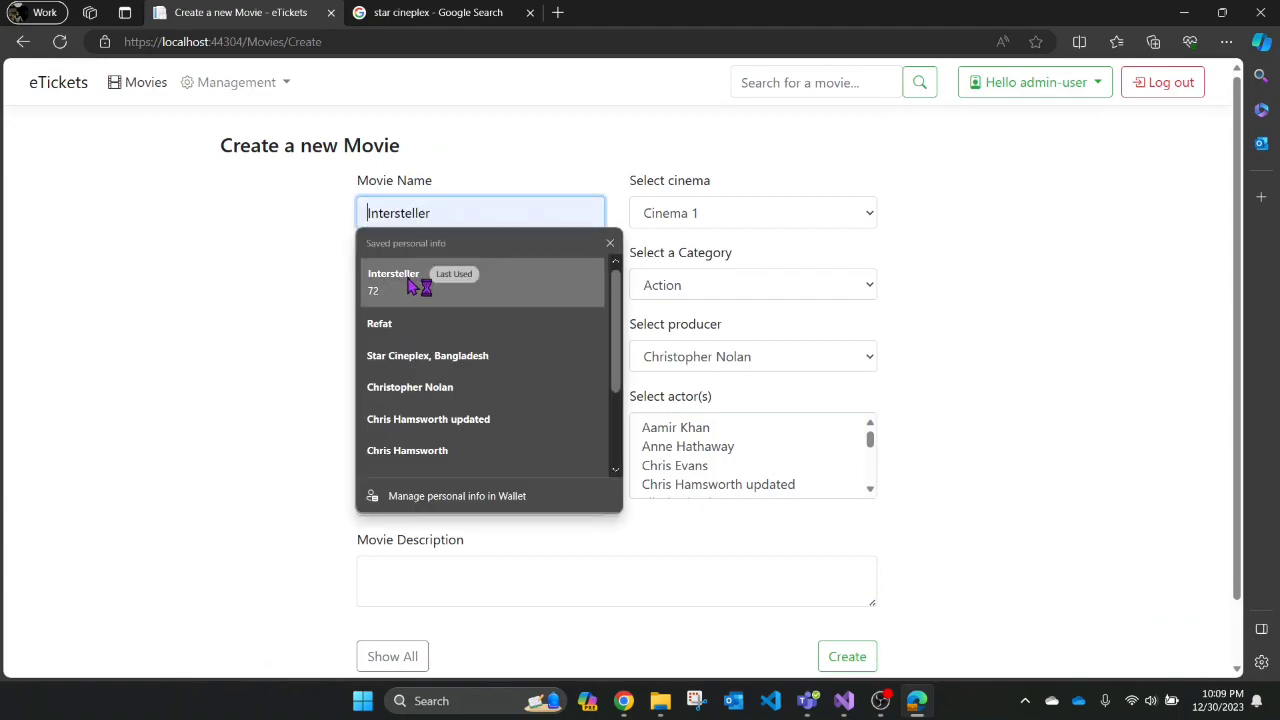
{"action": "left_click", "coordinate": [407, 278]}
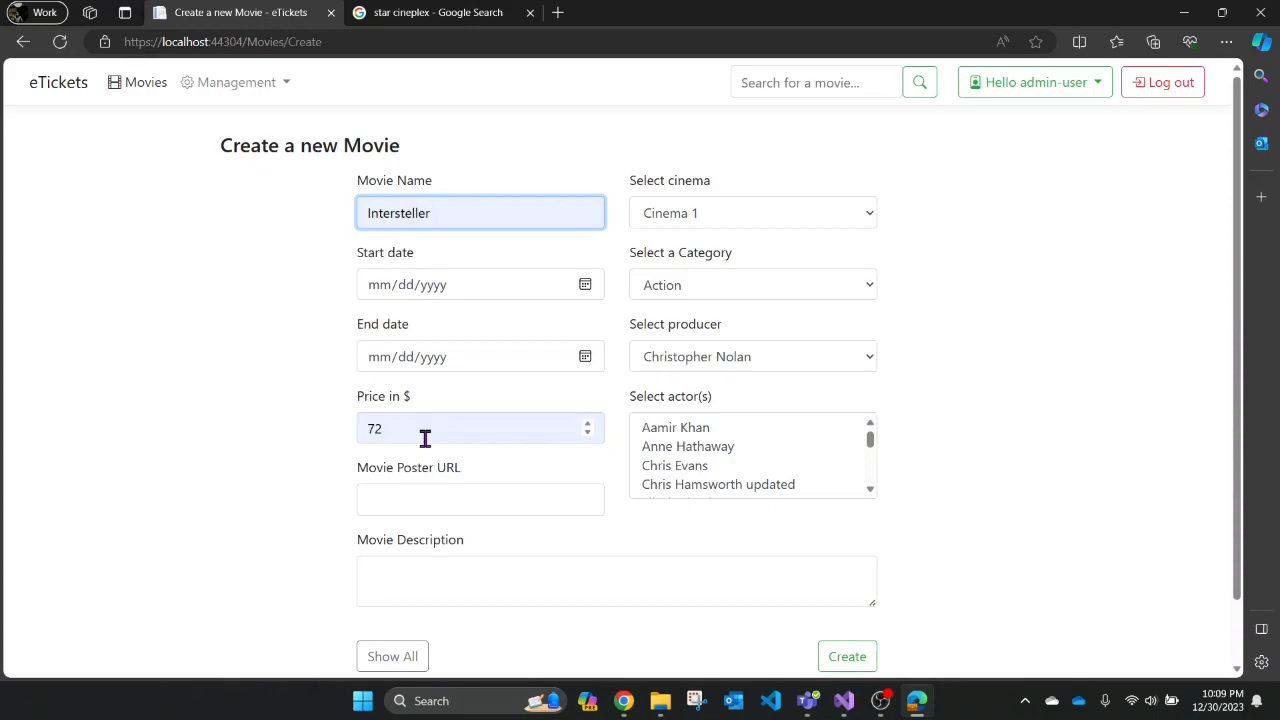
- Set the movie's run from 12/30/2023 to 01/10/2024
{"action": "left_click", "coordinate": [587, 284]}
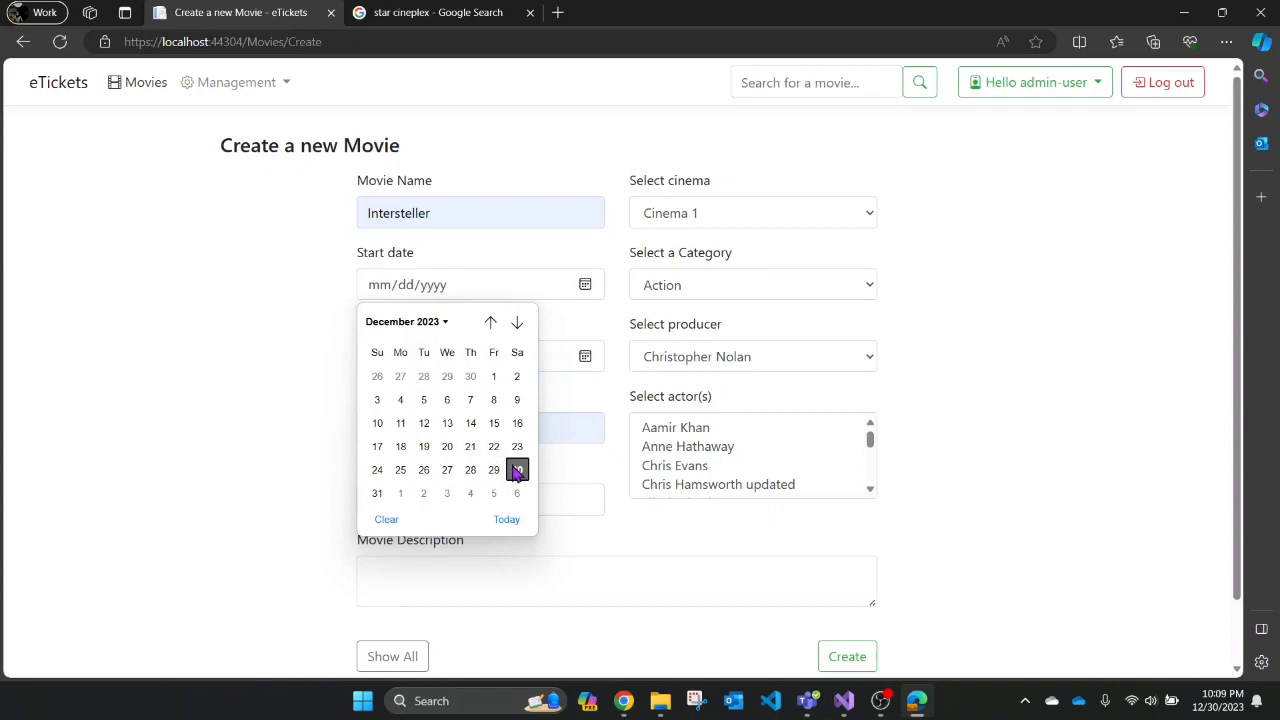
{"action": "left_click", "coordinate": [517, 470]}
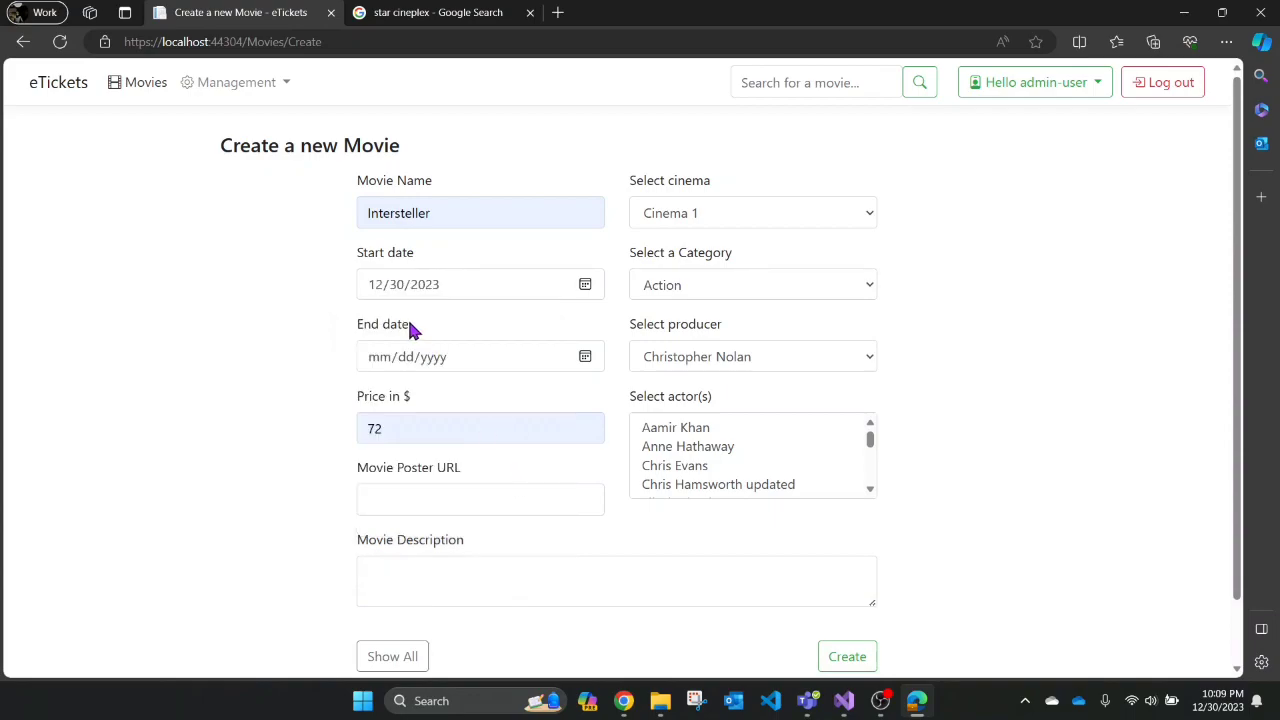
{"action": "left_click", "coordinate": [586, 360]}
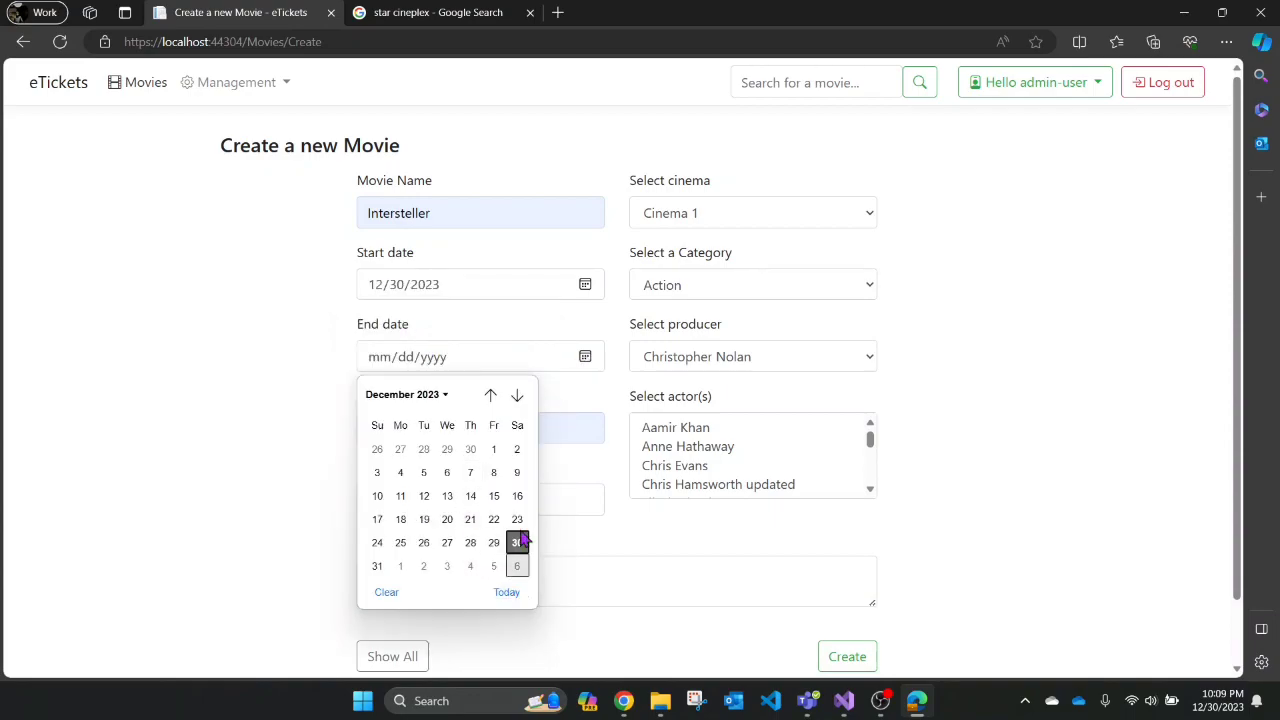
{"action": "left_click", "coordinate": [517, 396]}
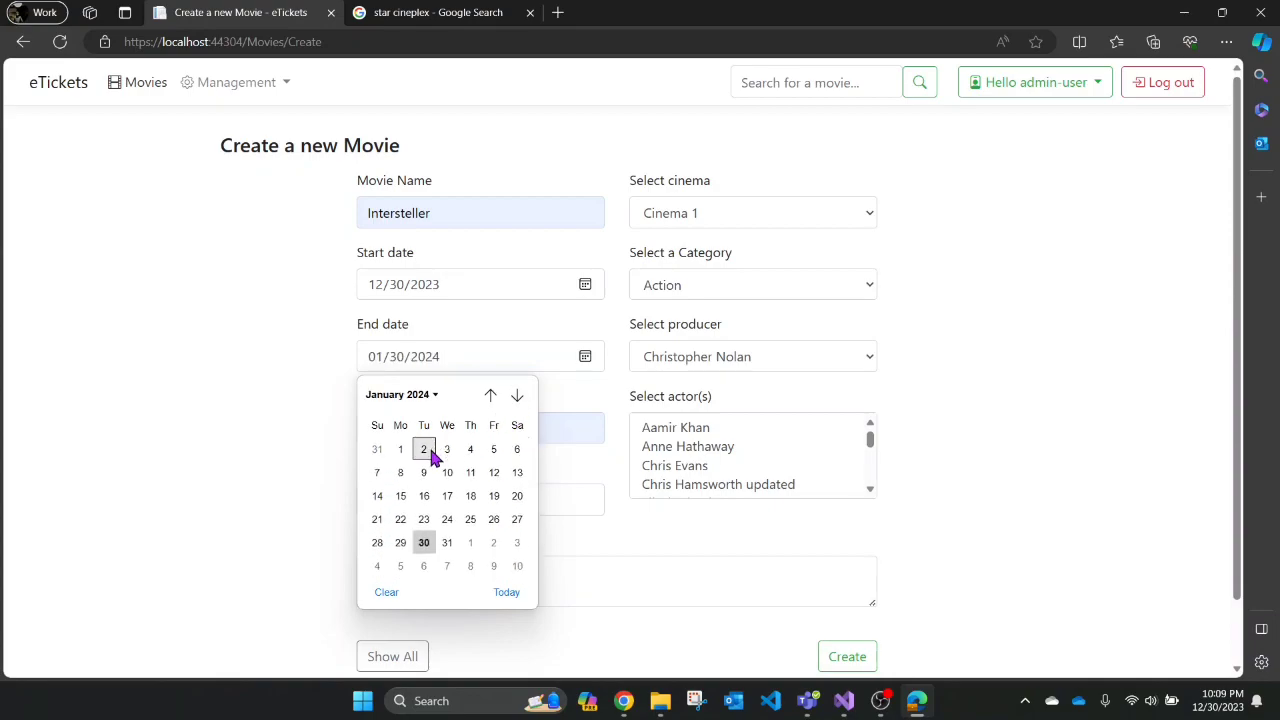
{"action": "left_click", "coordinate": [447, 472]}
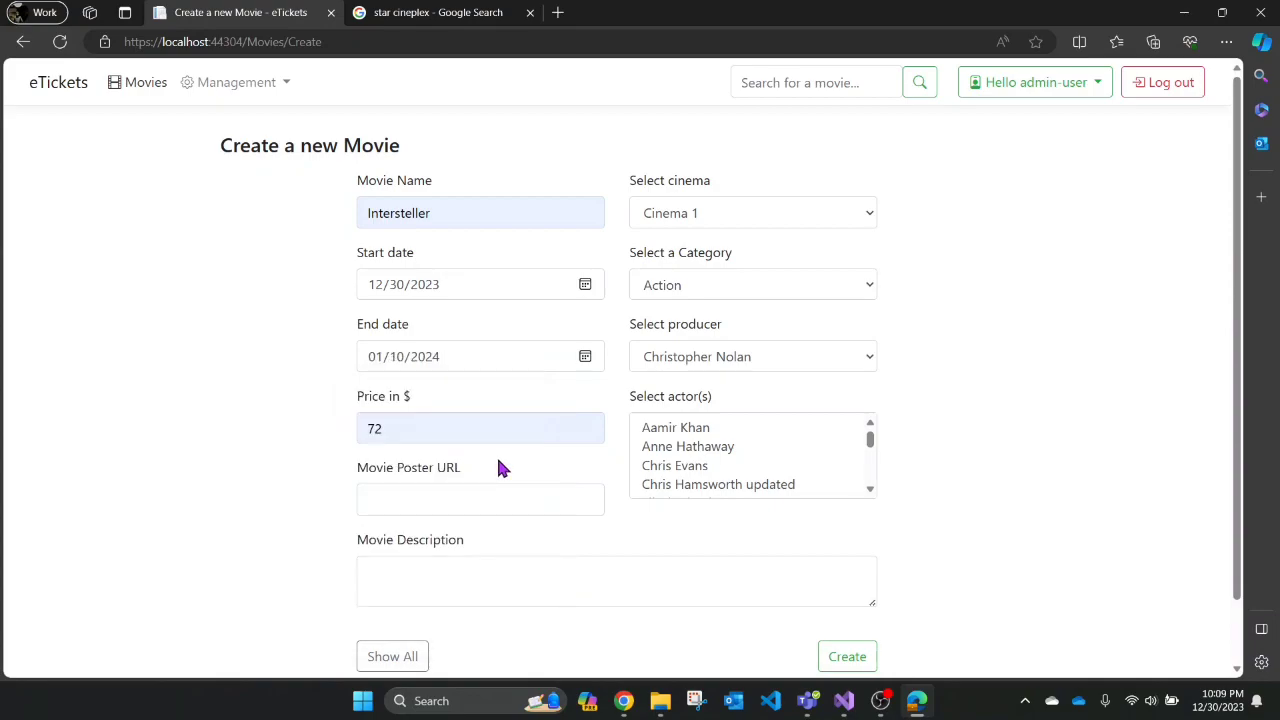
{"action": "left_click", "coordinate": [410, 500]}
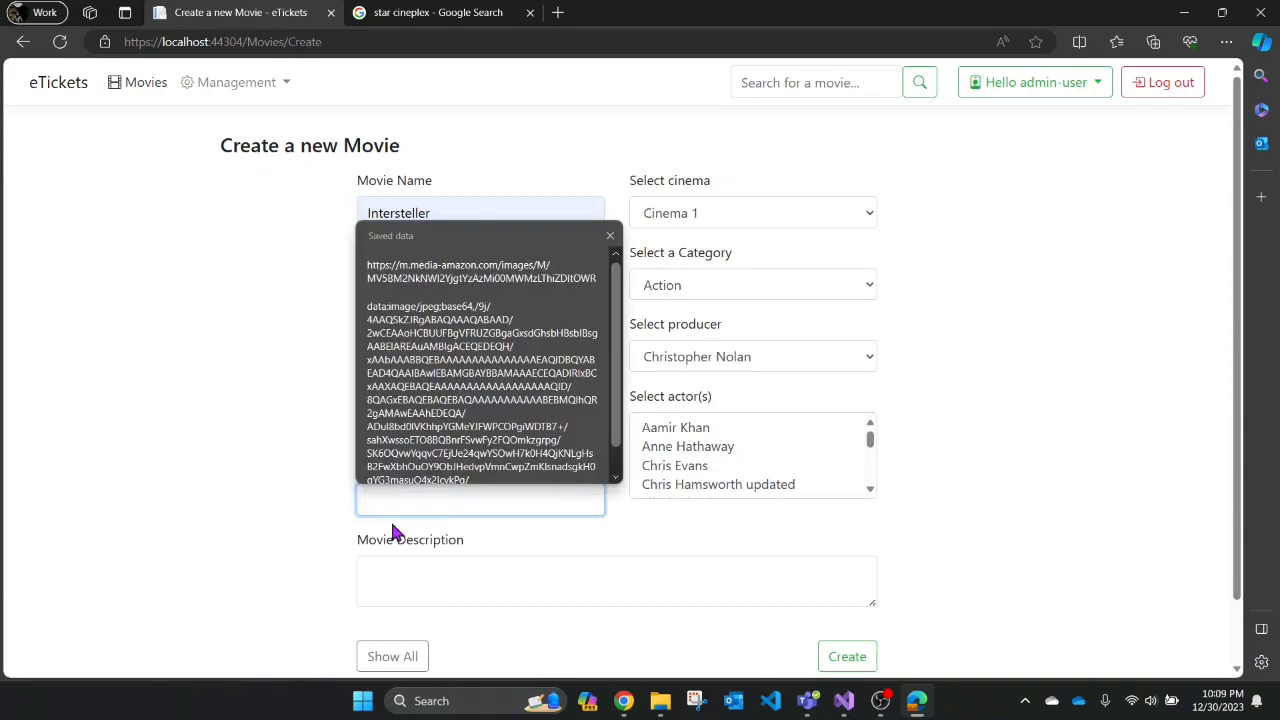
{"action": "left_click", "coordinate": [395, 532]}
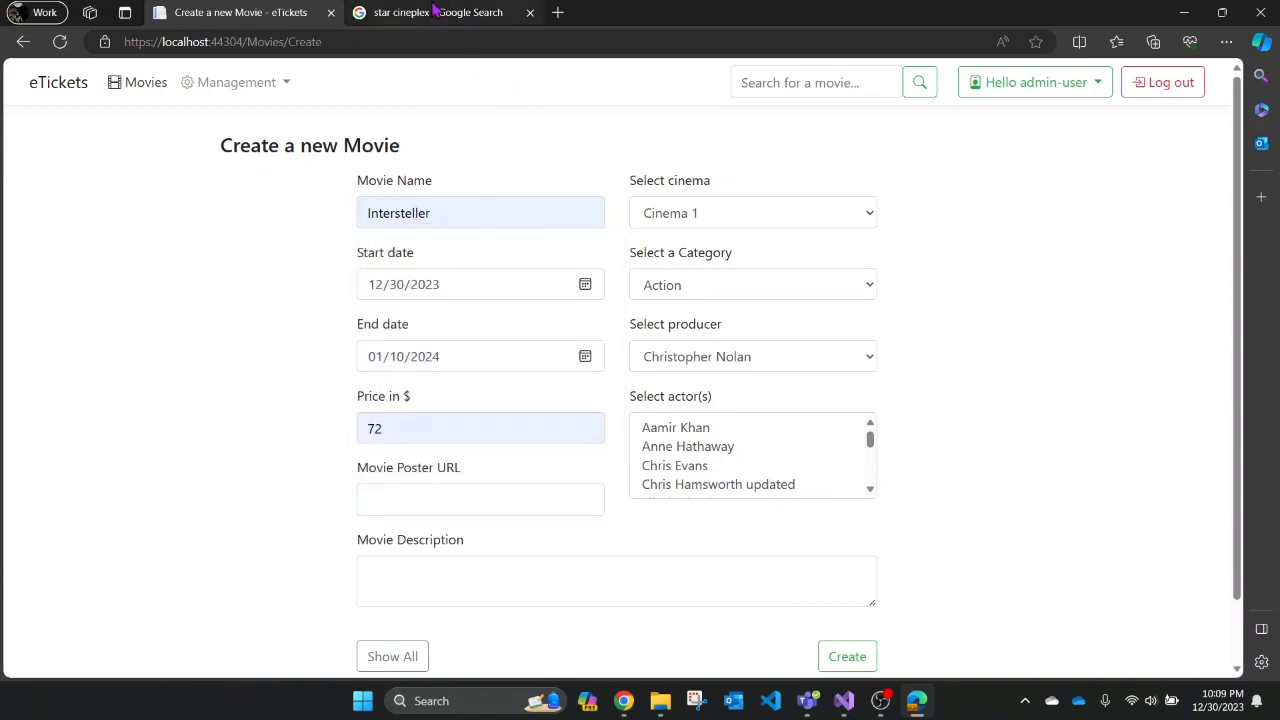
- Search Google Images for 'interstellar', copy the IMDb poster's image link, and return to eTickets
{"action": "left_click", "coordinate": [432, 12]}
{"action": "left_click_drag", "start_coordinate": [330, 82], "coordinate": [118, 103]}
{"action": "type", "text": "inter"}
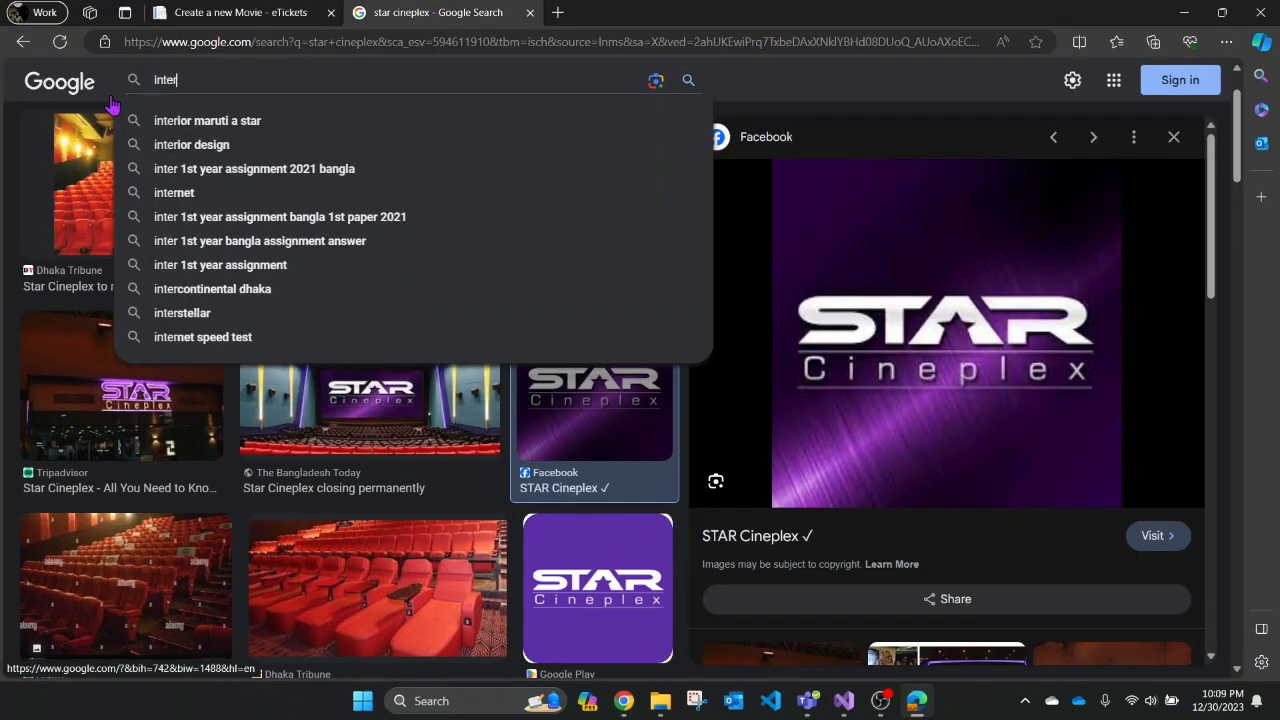
{"action": "type", "text": "stellar"}
{"action": "key", "text": "Return"}
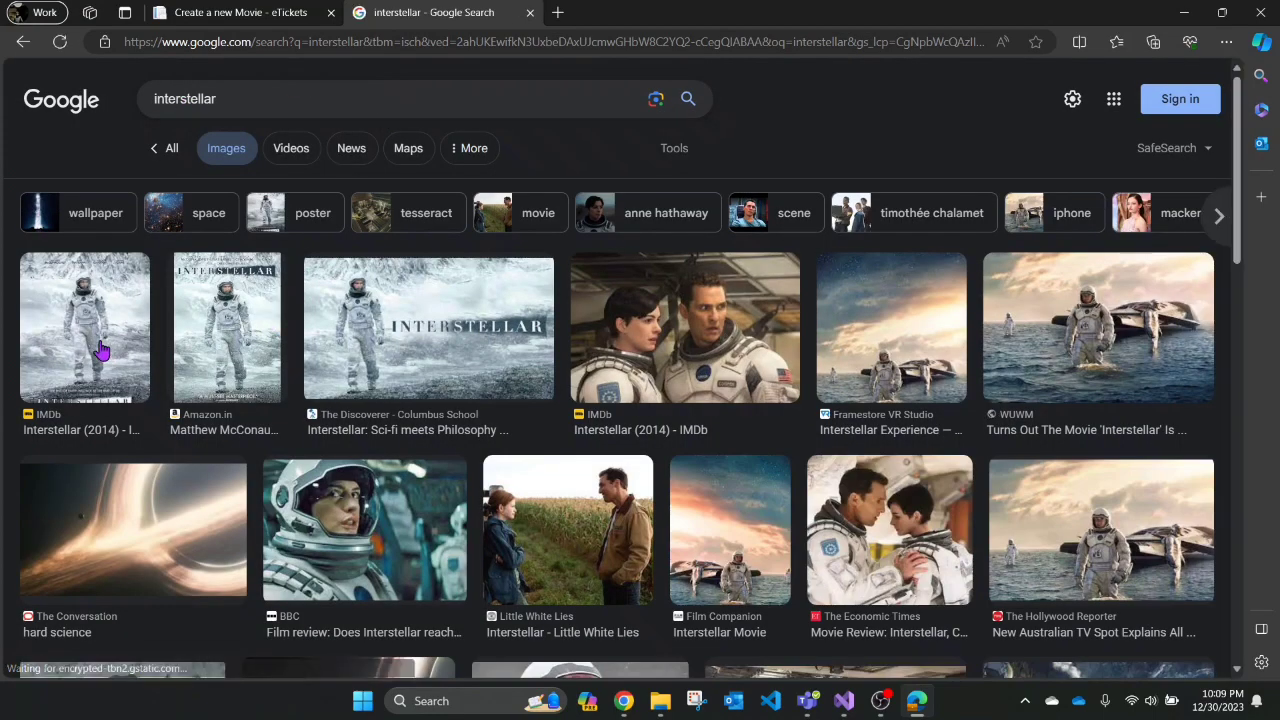
{"action": "left_click", "coordinate": [103, 348]}
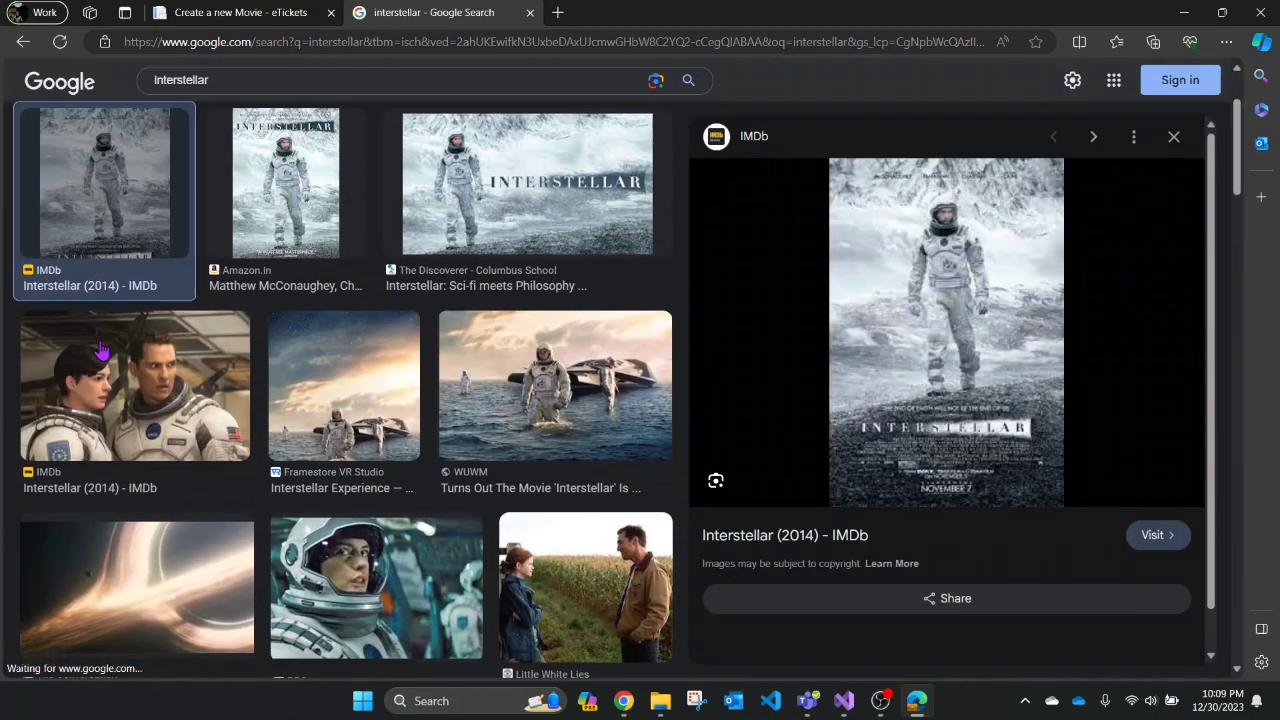
{"action": "right_click", "coordinate": [951, 309]}
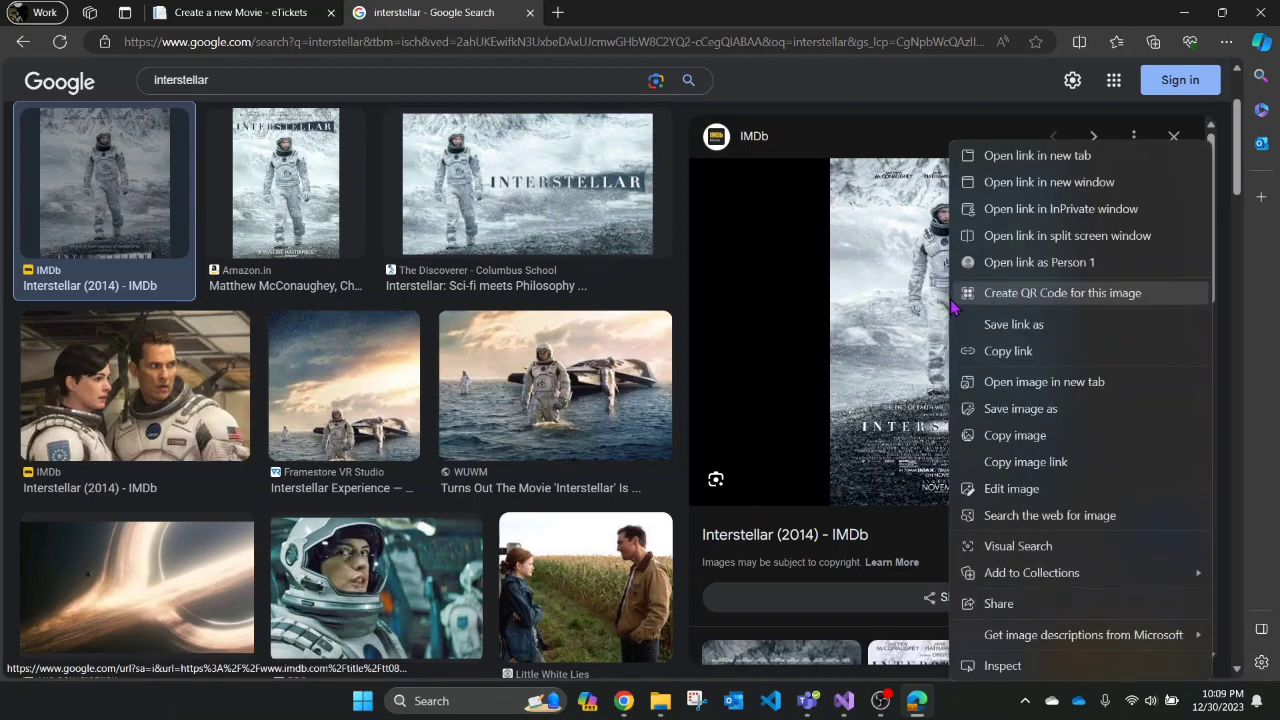
{"action": "left_click", "coordinate": [1047, 468]}
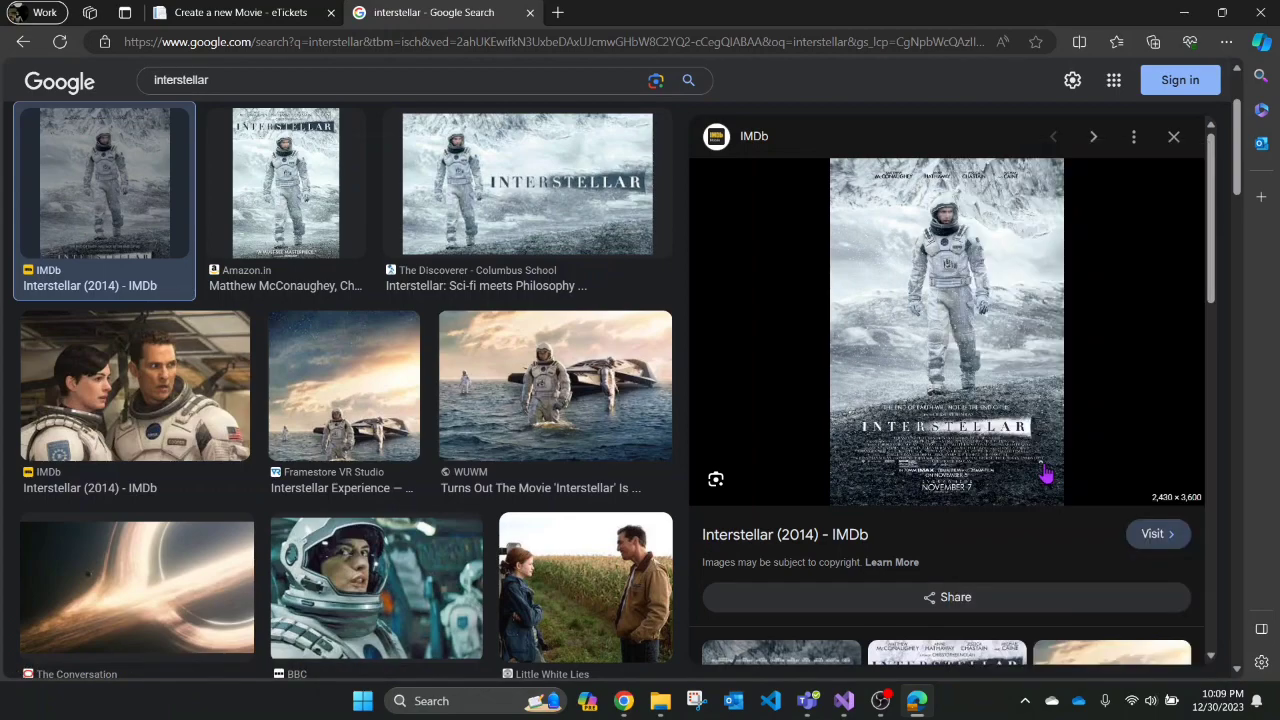
{"action": "left_click", "coordinate": [211, 10]}
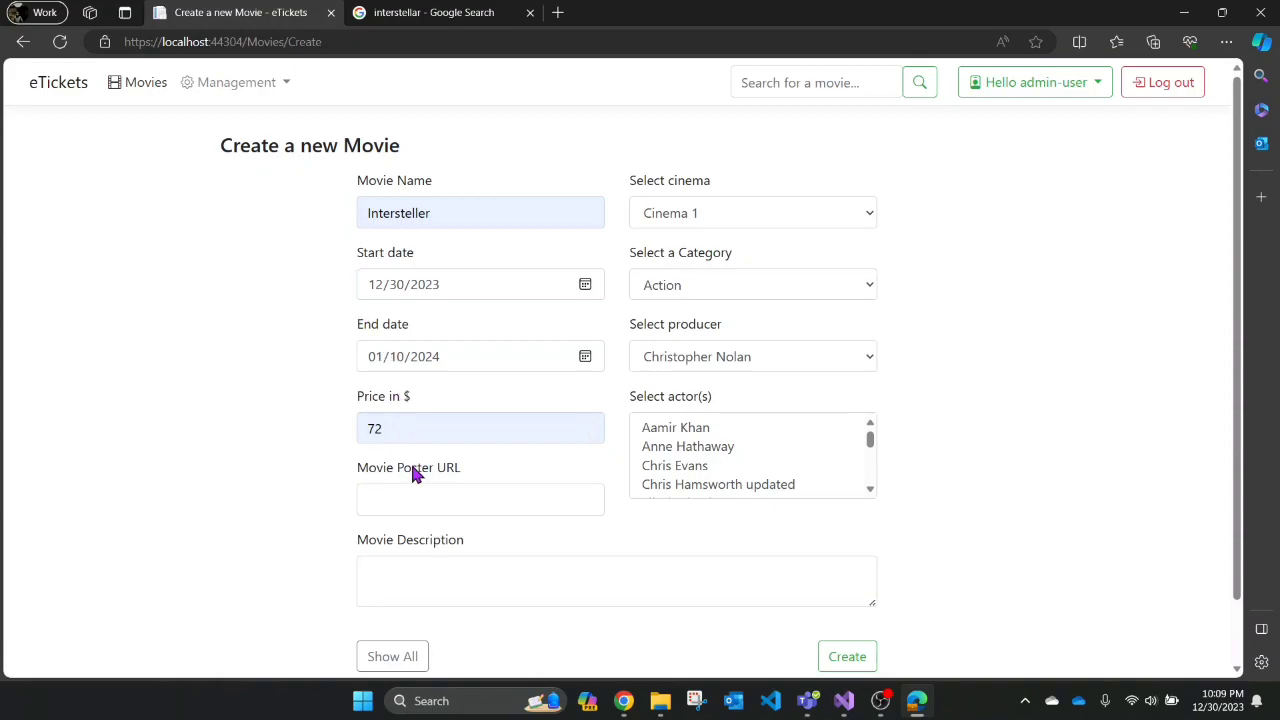
- Paste the poster link and choose Star Cineplex, Bangladesh as the cinema
{"action": "left_click", "coordinate": [426, 500]}
{"action": "key", "text": "ctrl+v"}
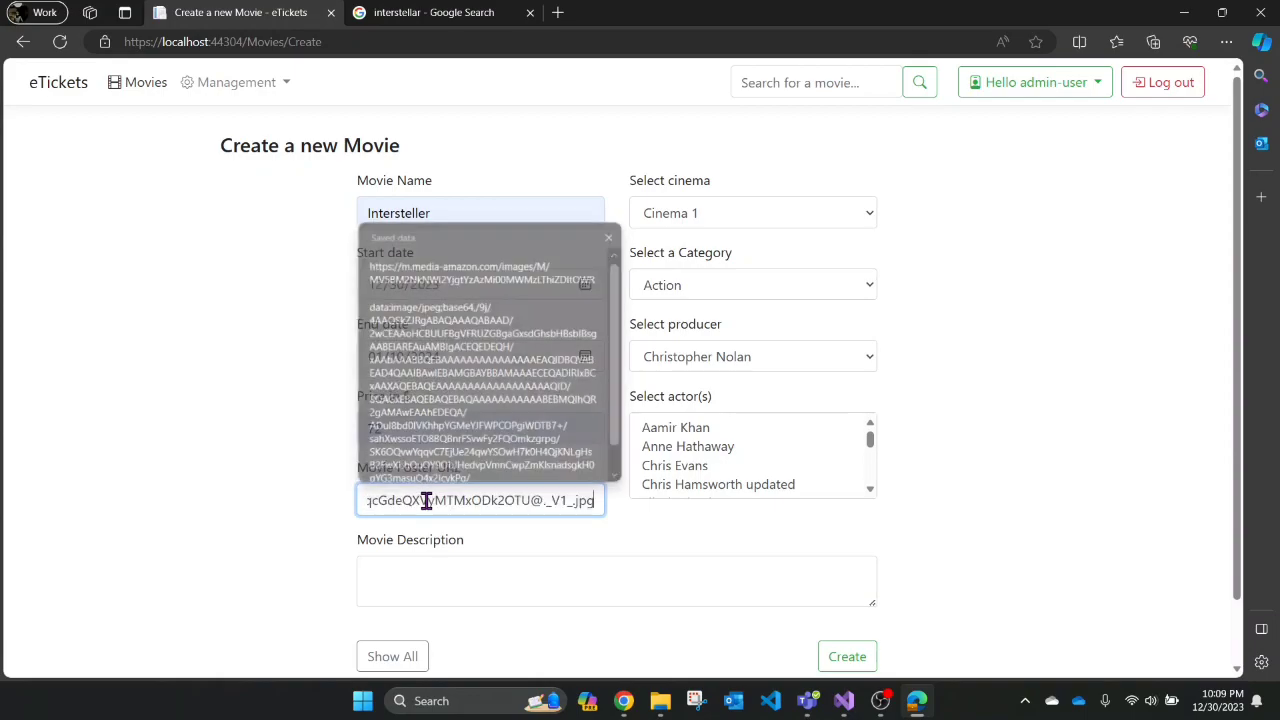
{"action": "scroll", "coordinate": [565, 542], "scroll_direction": "down", "scroll_amount": 1}
{"action": "scroll", "coordinate": [565, 542], "scroll_direction": "down", "scroll_amount": 1}
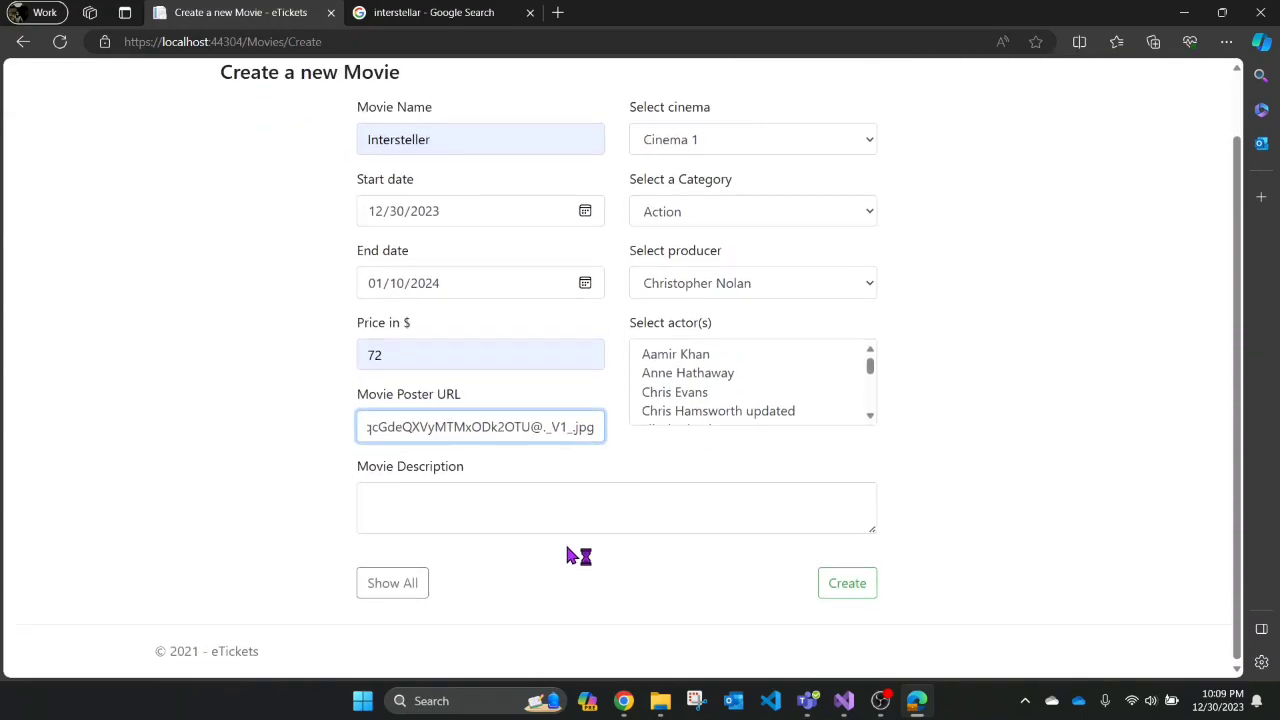
{"action": "scroll", "coordinate": [637, 466], "scroll_direction": "down", "scroll_amount": 1}
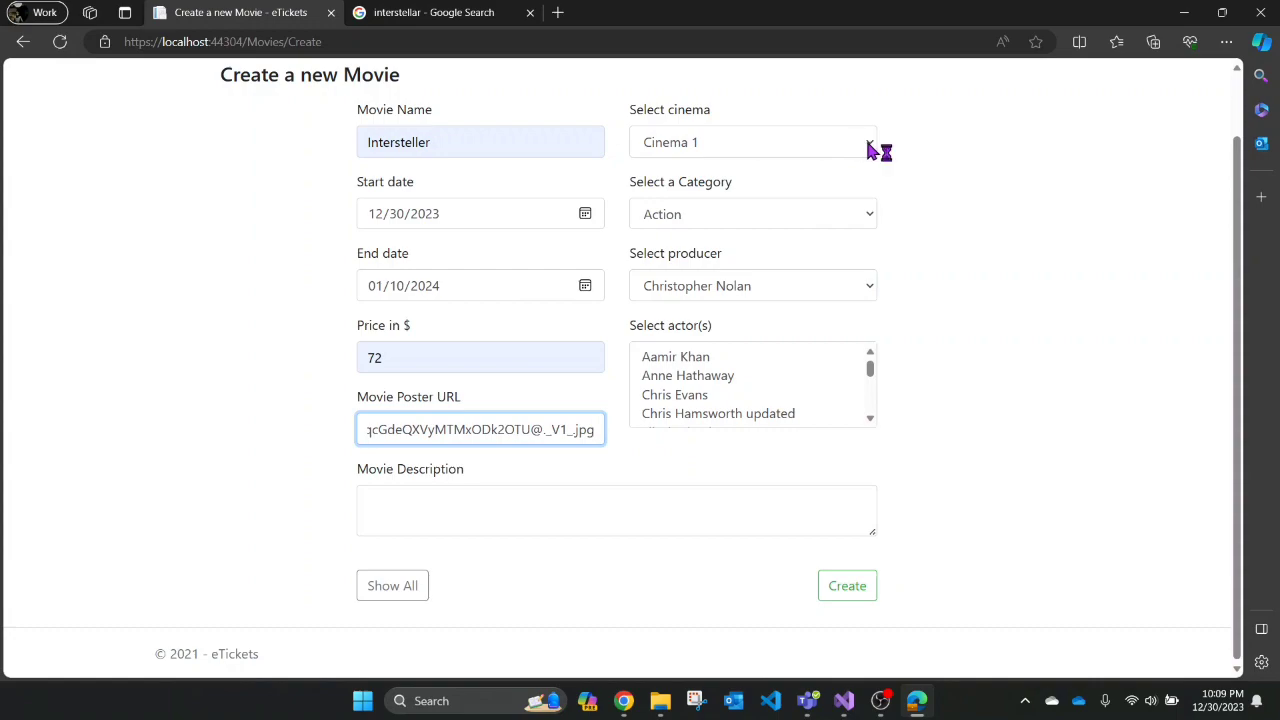
{"action": "left_click", "coordinate": [875, 146]}
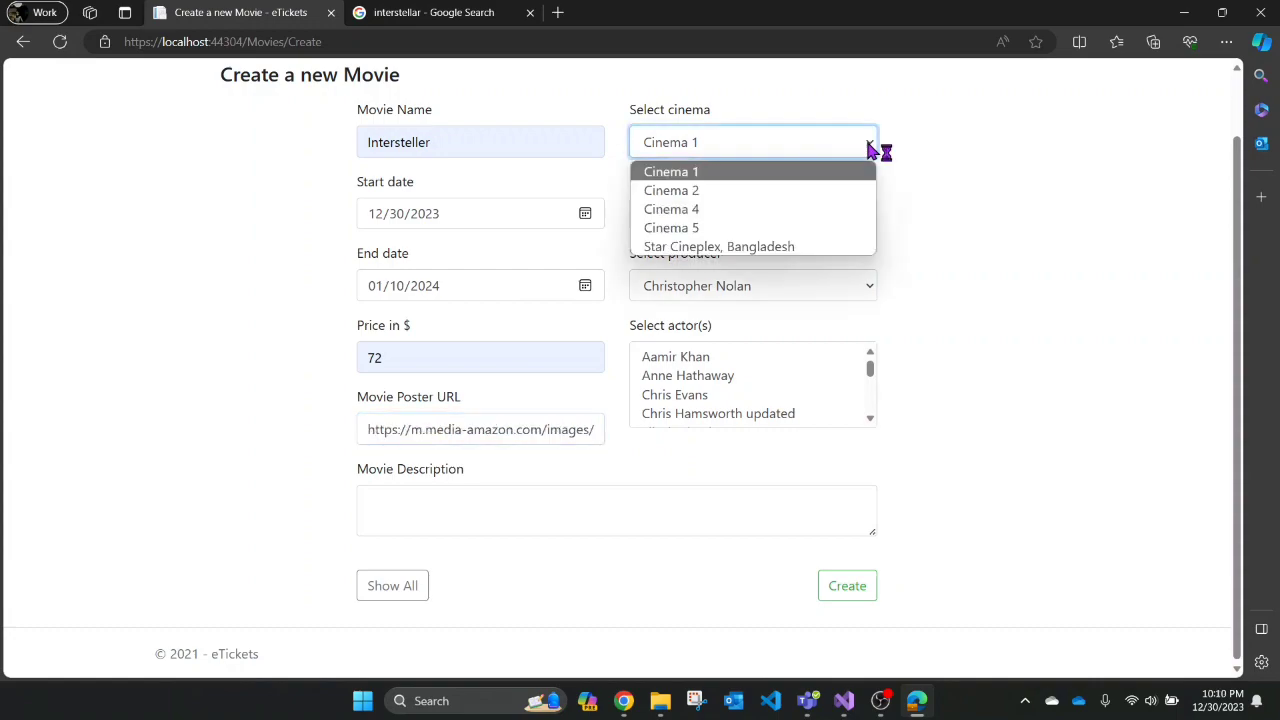
{"action": "left_click", "coordinate": [730, 250]}
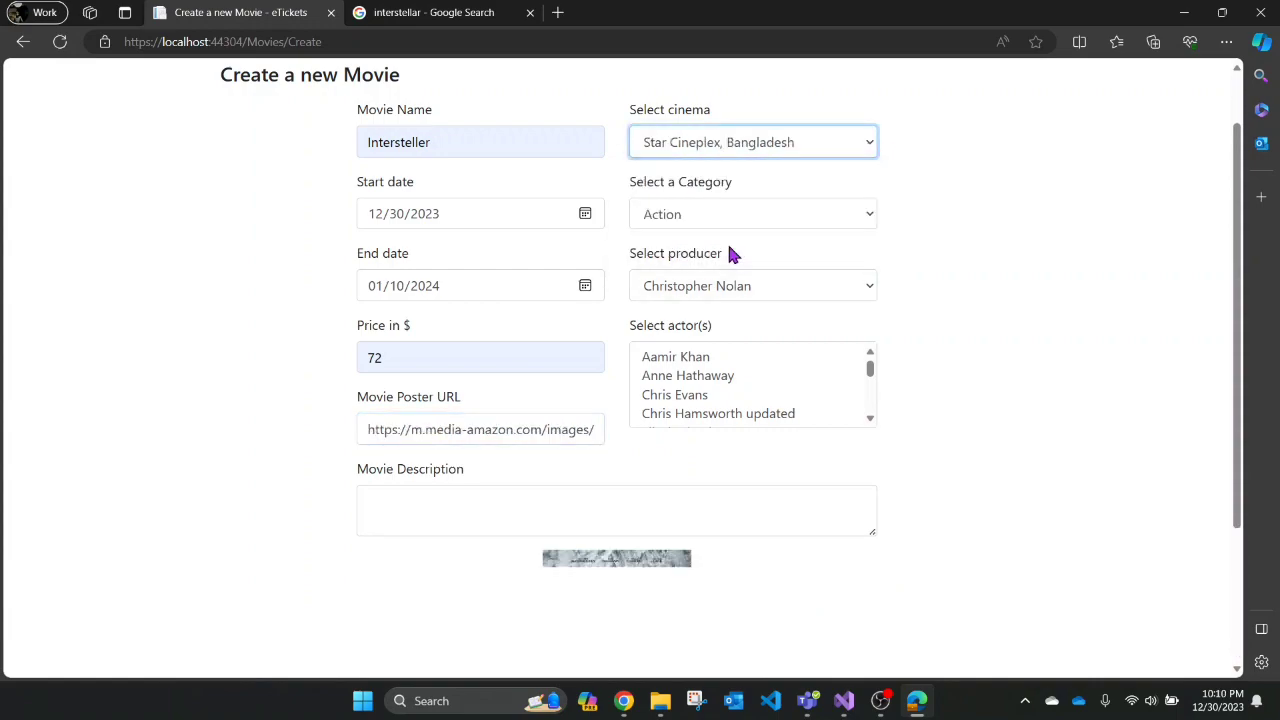
- Keep Action and Christopher Nolan, and select Matthew McConaughey as the actor
{"action": "left_click", "coordinate": [866, 217]}
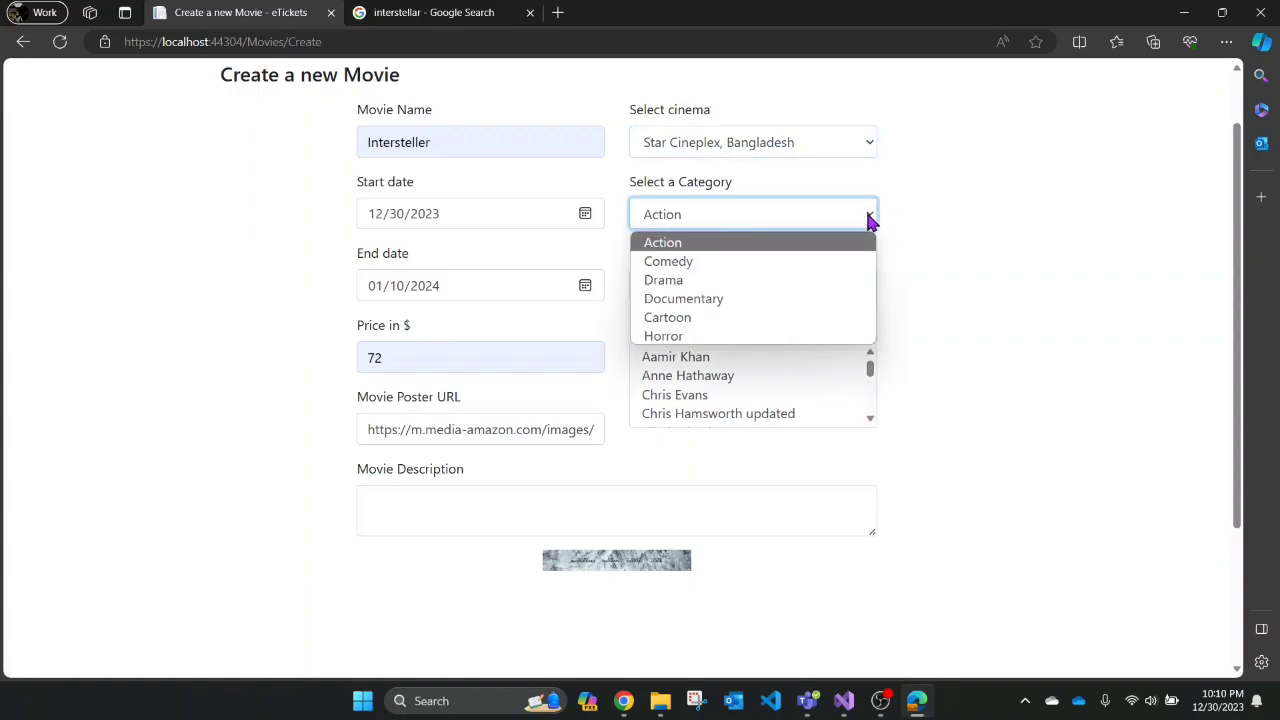
{"action": "left_click", "coordinate": [673, 249]}
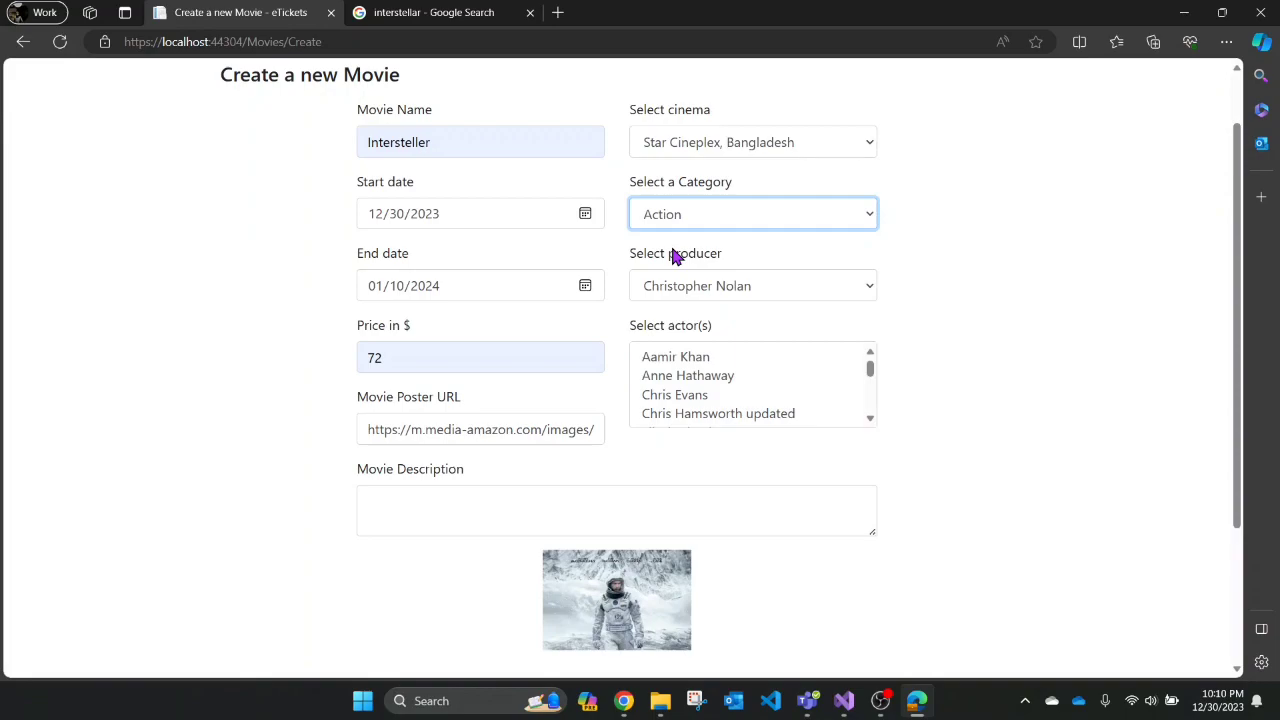
{"action": "left_click", "coordinate": [846, 292]}
{"action": "left_click", "coordinate": [684, 320]}
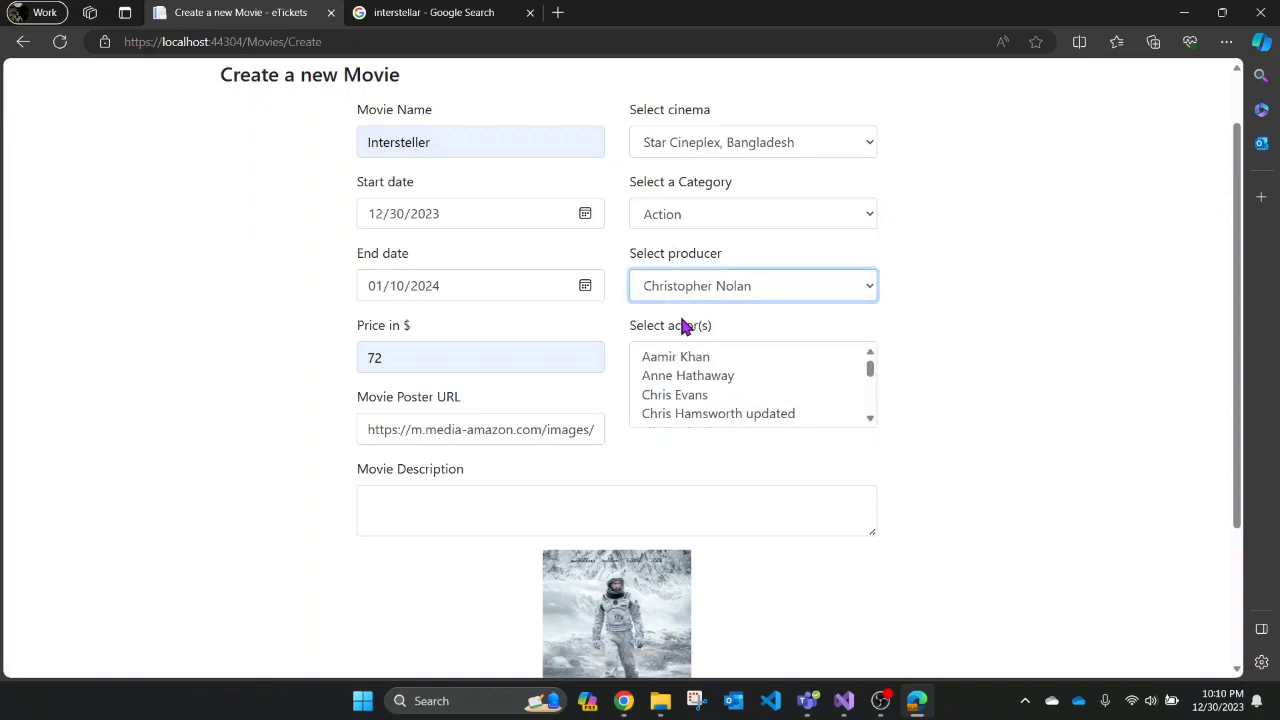
{"action": "scroll", "coordinate": [800, 316], "scroll_direction": "down", "scroll_amount": 2}
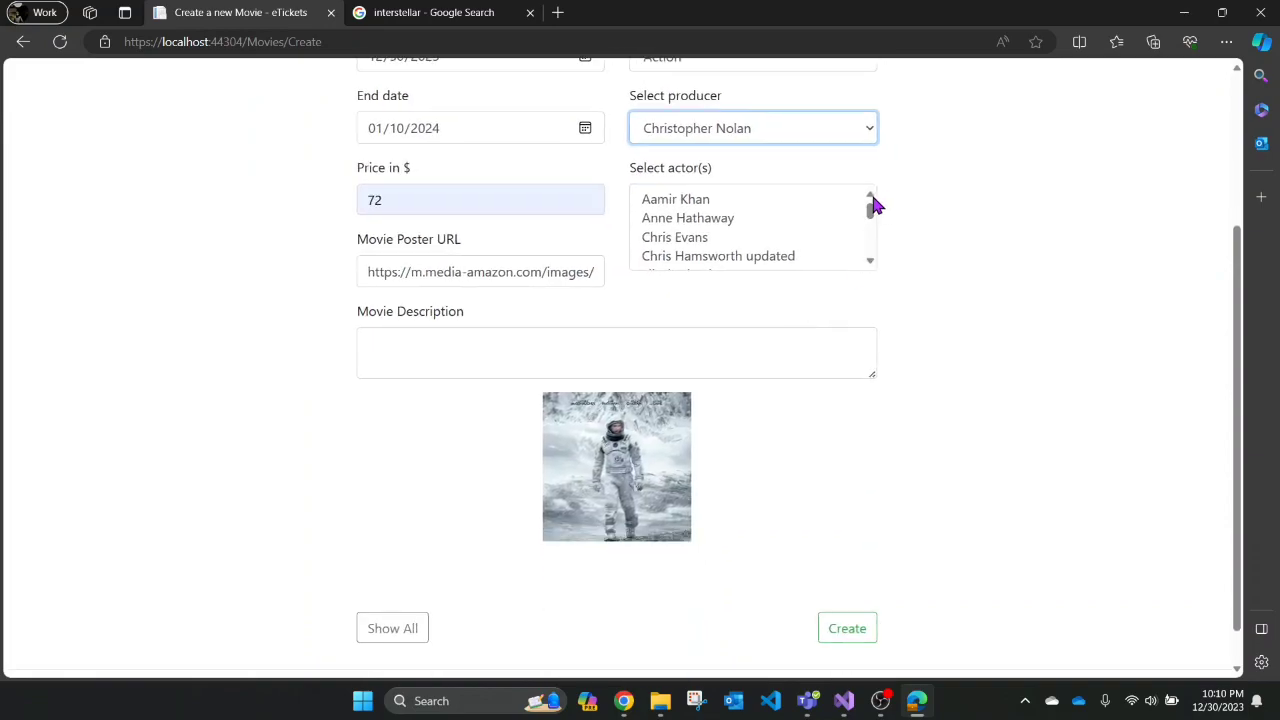
{"action": "left_click_drag", "start_coordinate": [870, 216], "coordinate": [878, 209]}
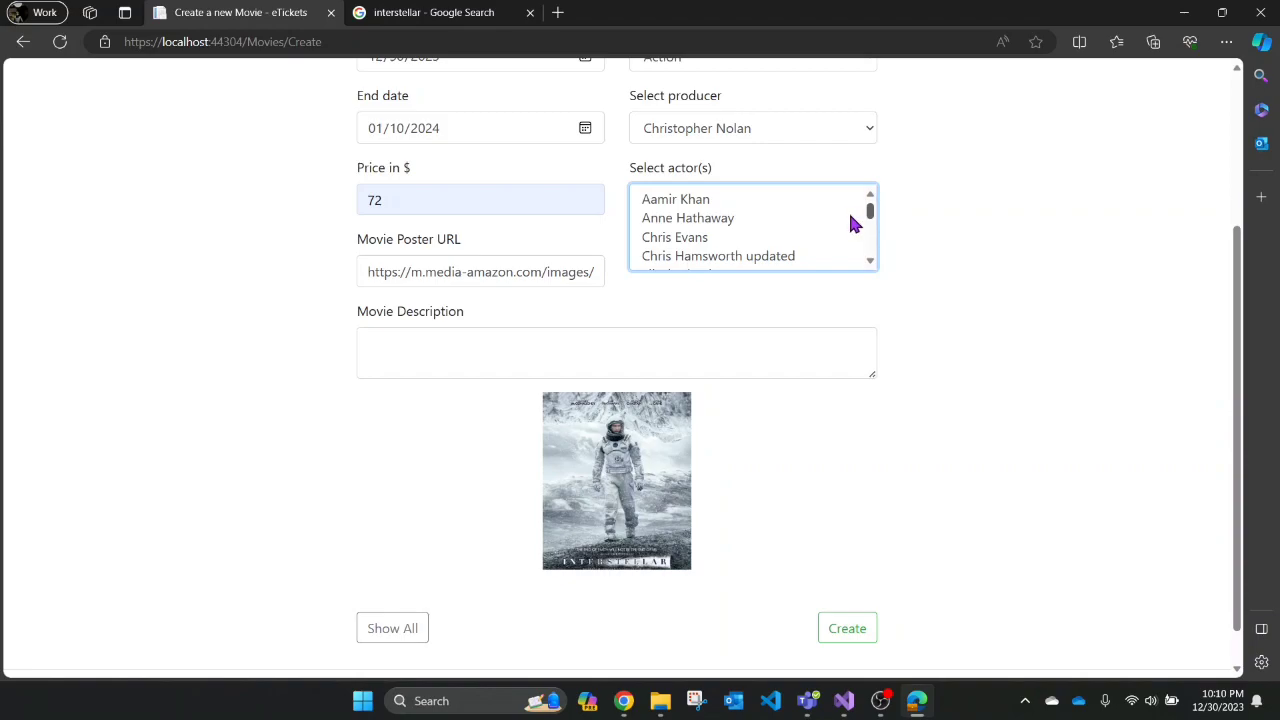
{"action": "left_click", "coordinate": [757, 220]}
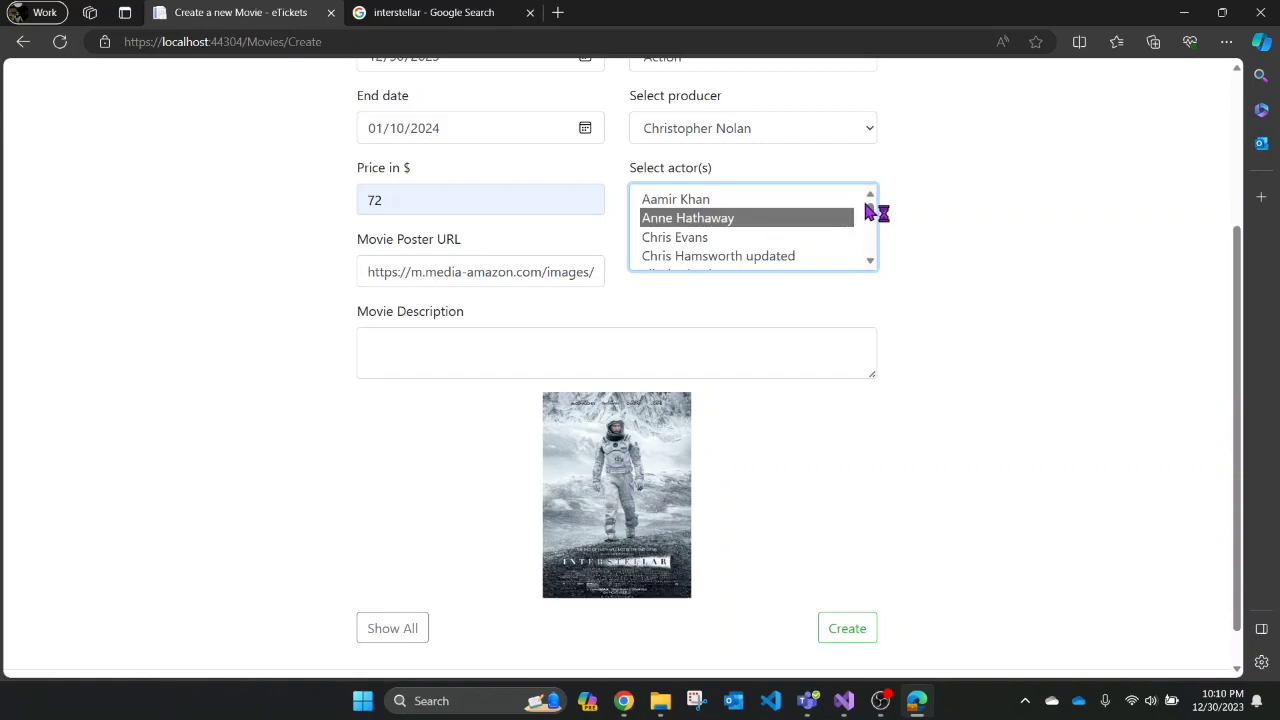
{"action": "left_click_drag", "start_coordinate": [870, 215], "coordinate": [866, 238]}
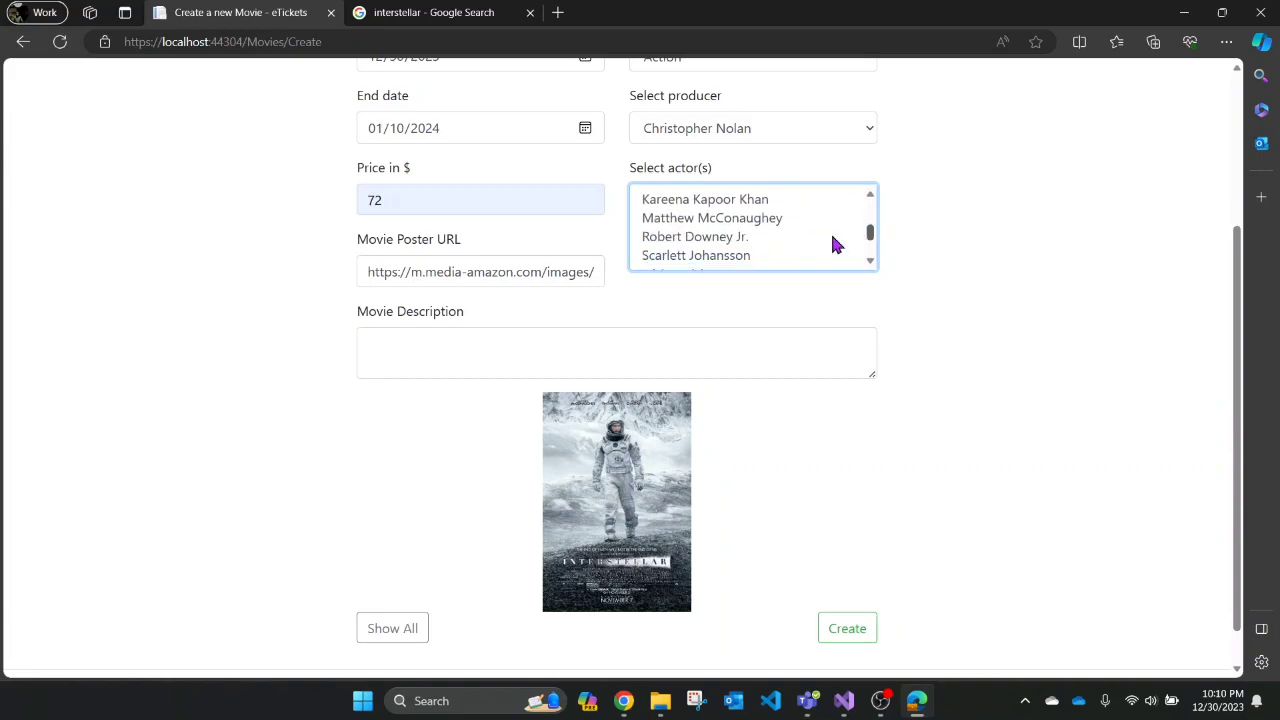
{"action": "left_click", "coordinate": [777, 218]}
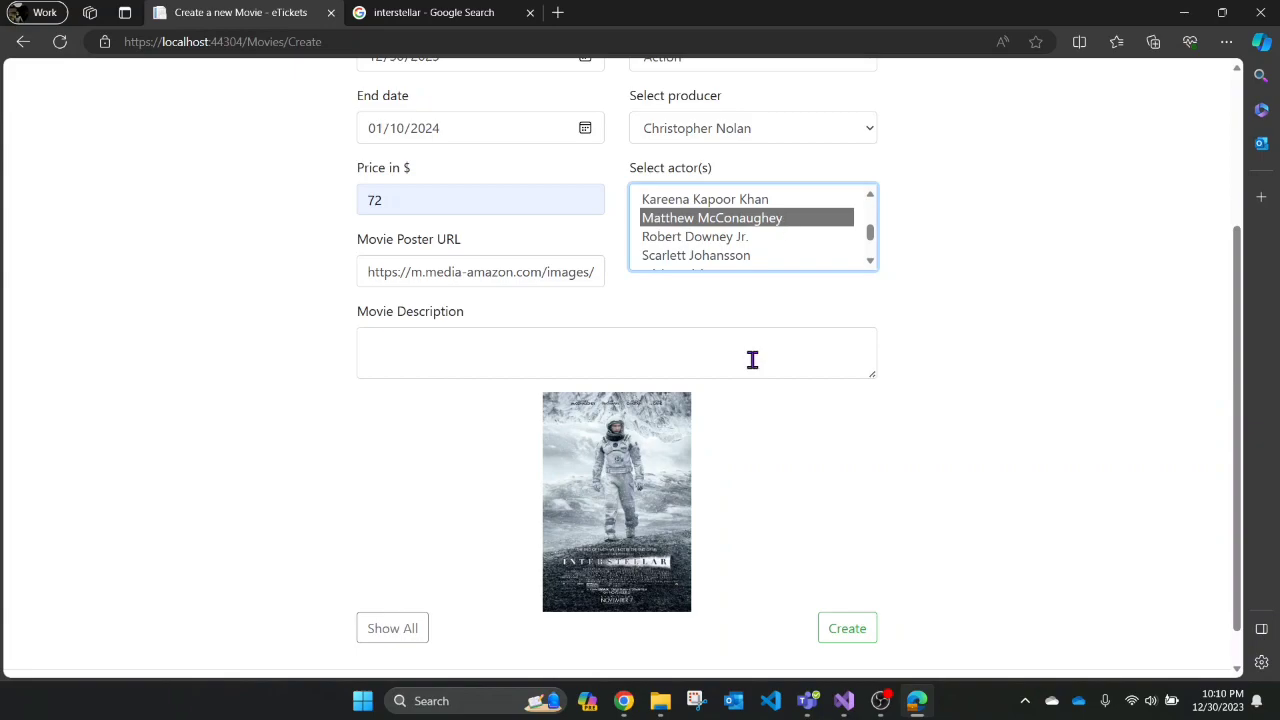
- Enter the description 'Si-Fi movie' and create the movie
{"action": "left_click", "coordinate": [505, 351]}
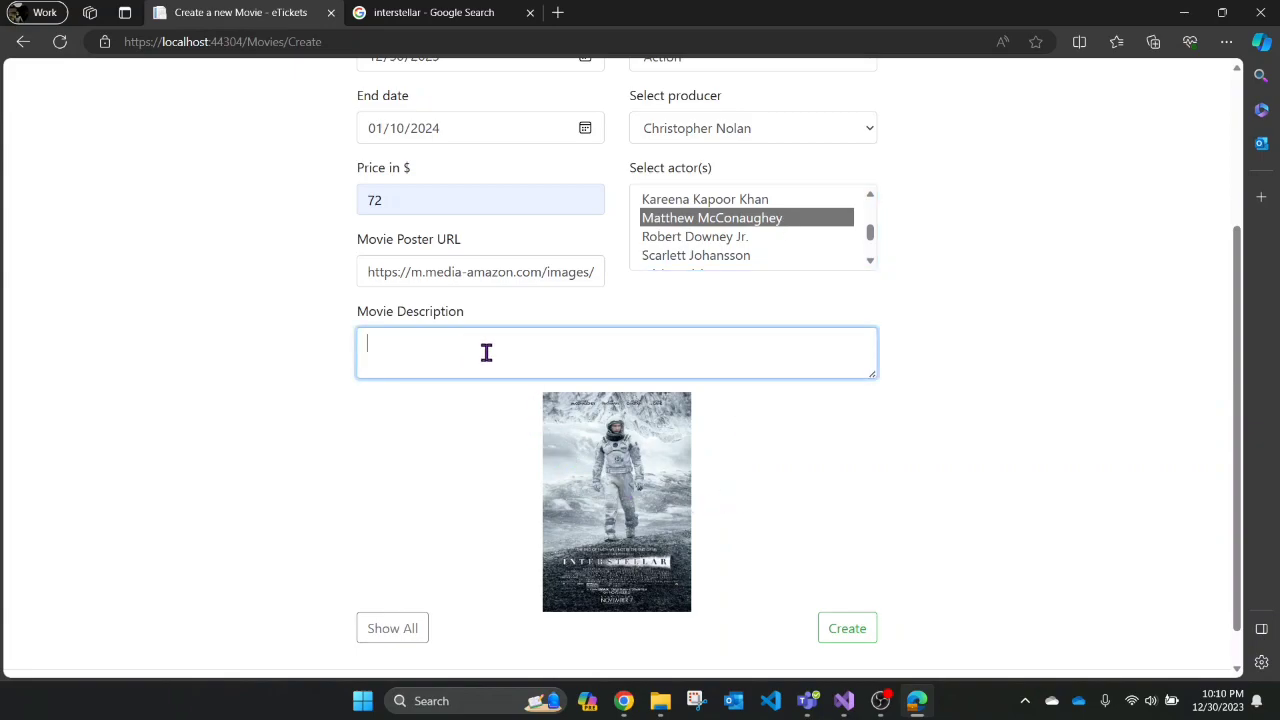
{"action": "type", "text": "Sc"}
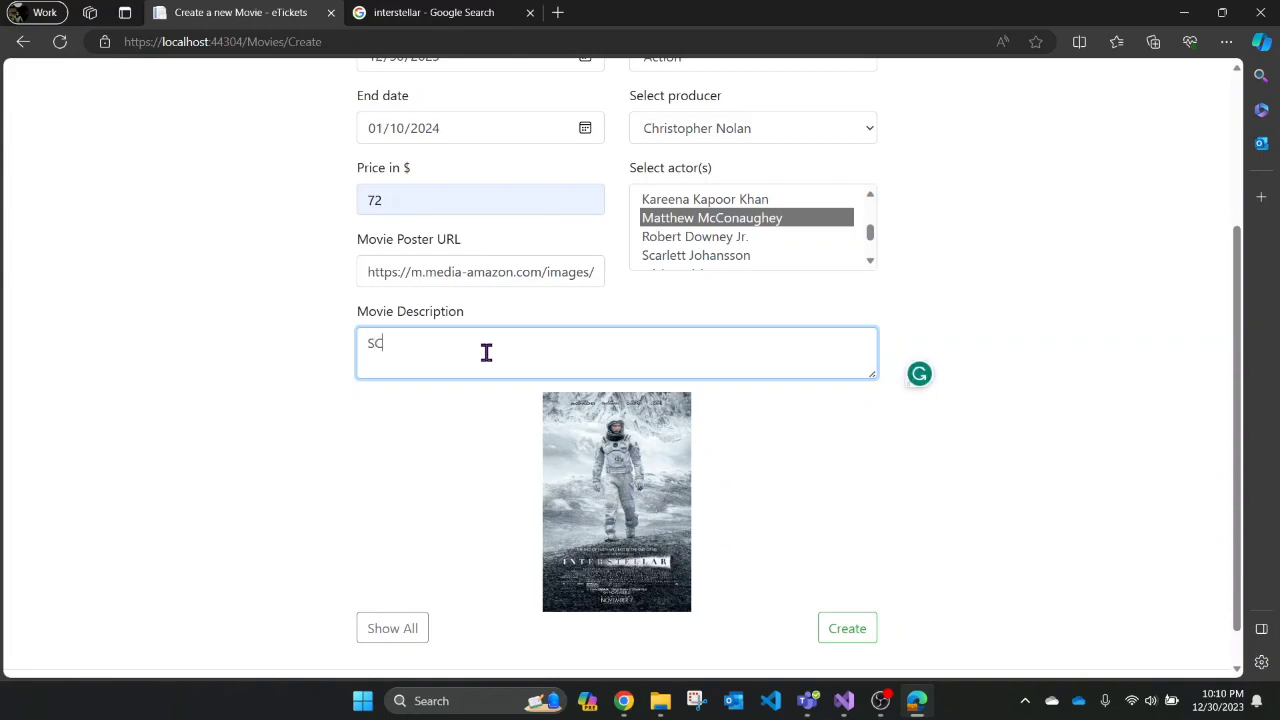
{"action": "key", "text": "BackSpace"}
{"action": "type", "text": "i-Fi movie"}
{"action": "scroll", "coordinate": [872, 420], "scroll_direction": "down", "scroll_amount": 1}
{"action": "left_click", "coordinate": [852, 596]}
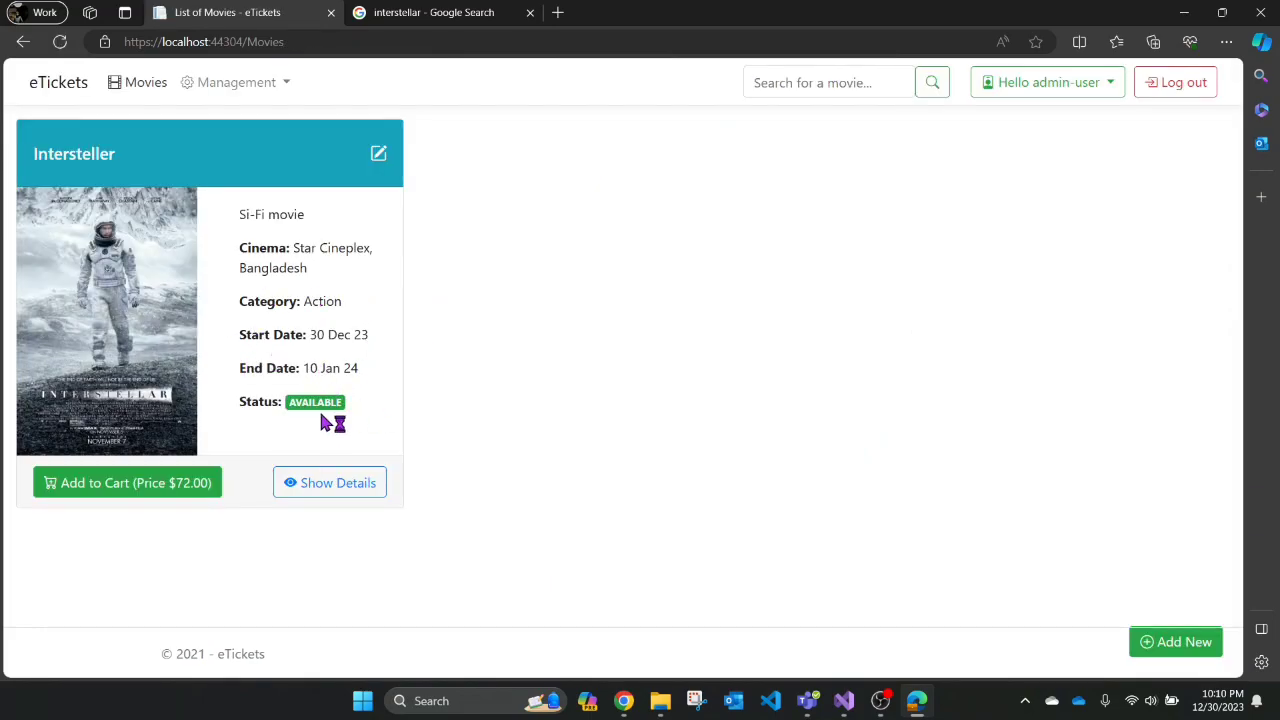
- Edit Intersteller to run from 12/14/2023 to 12/29/2023 and update it
{"action": "left_click_drag", "start_coordinate": [231, 405], "coordinate": [350, 404]}
{"action": "left_click", "coordinate": [449, 418]}
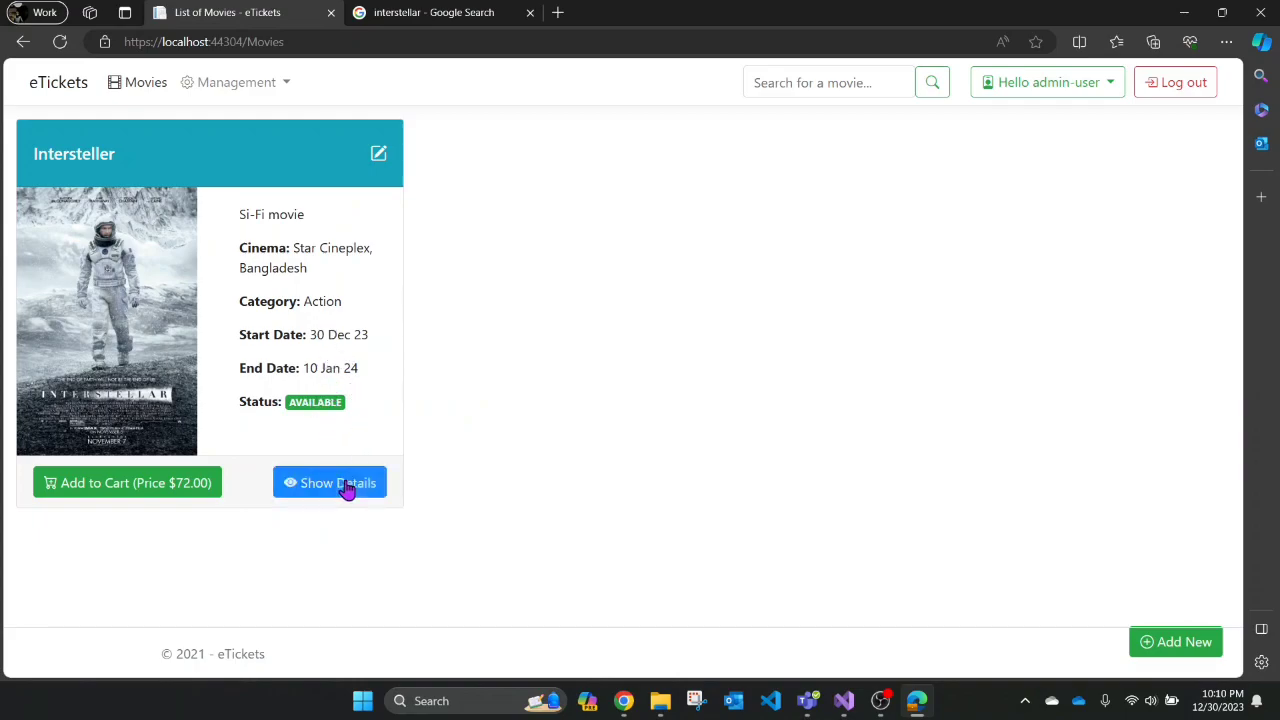
{"action": "left_click", "coordinate": [378, 157]}
{"action": "scroll", "coordinate": [471, 445], "scroll_direction": "down", "scroll_amount": 2}
{"action": "scroll", "coordinate": [460, 366], "scroll_direction": "up", "scroll_amount": 2}
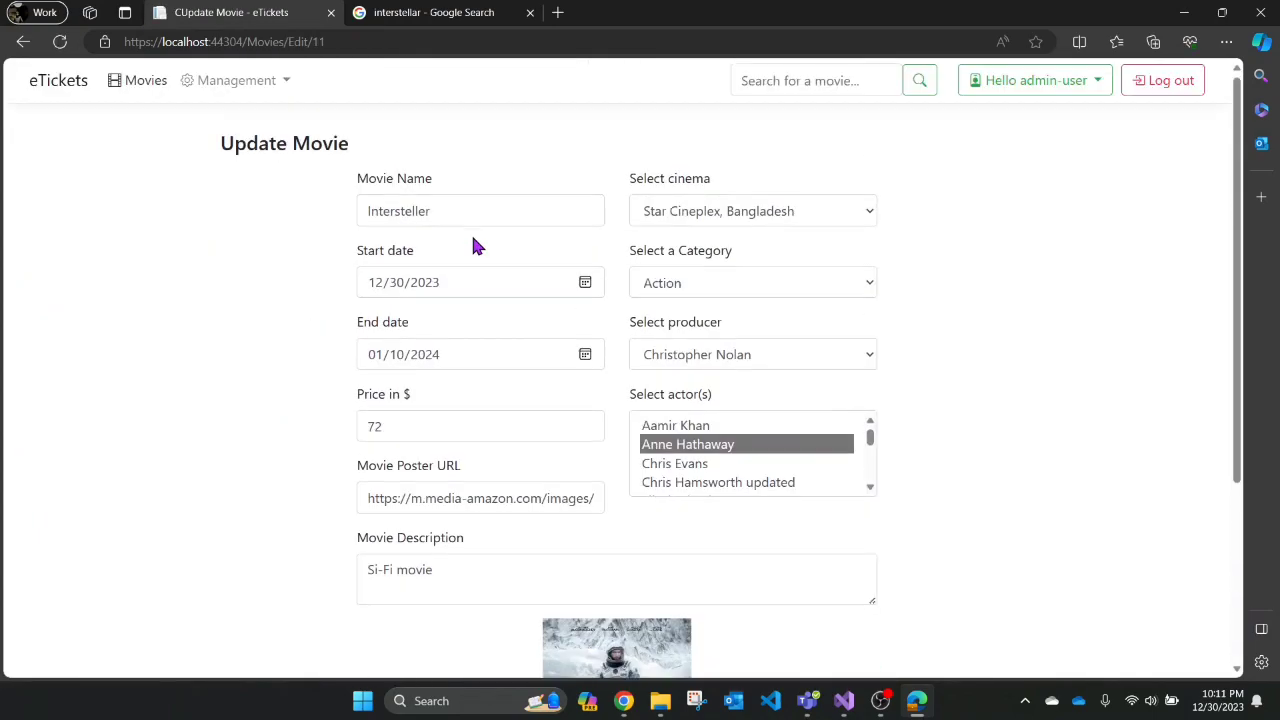
{"action": "left_click", "coordinate": [587, 357]}
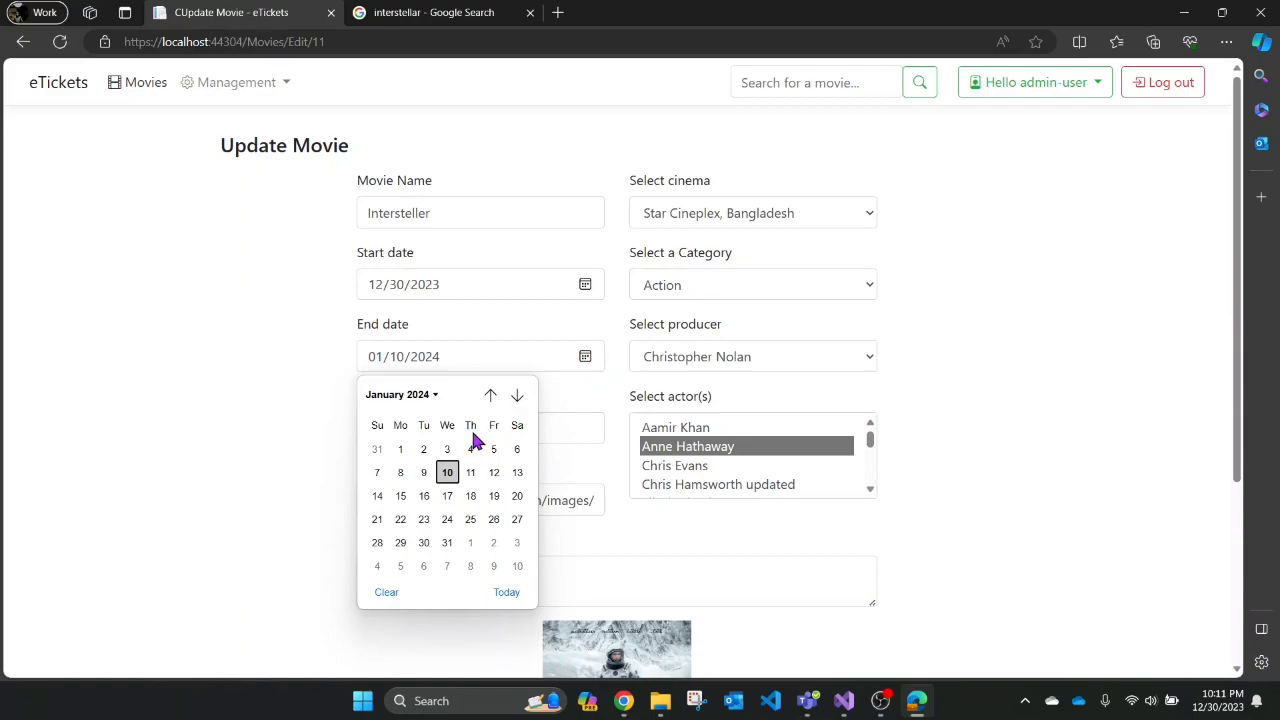
{"action": "left_click", "coordinate": [490, 397]}
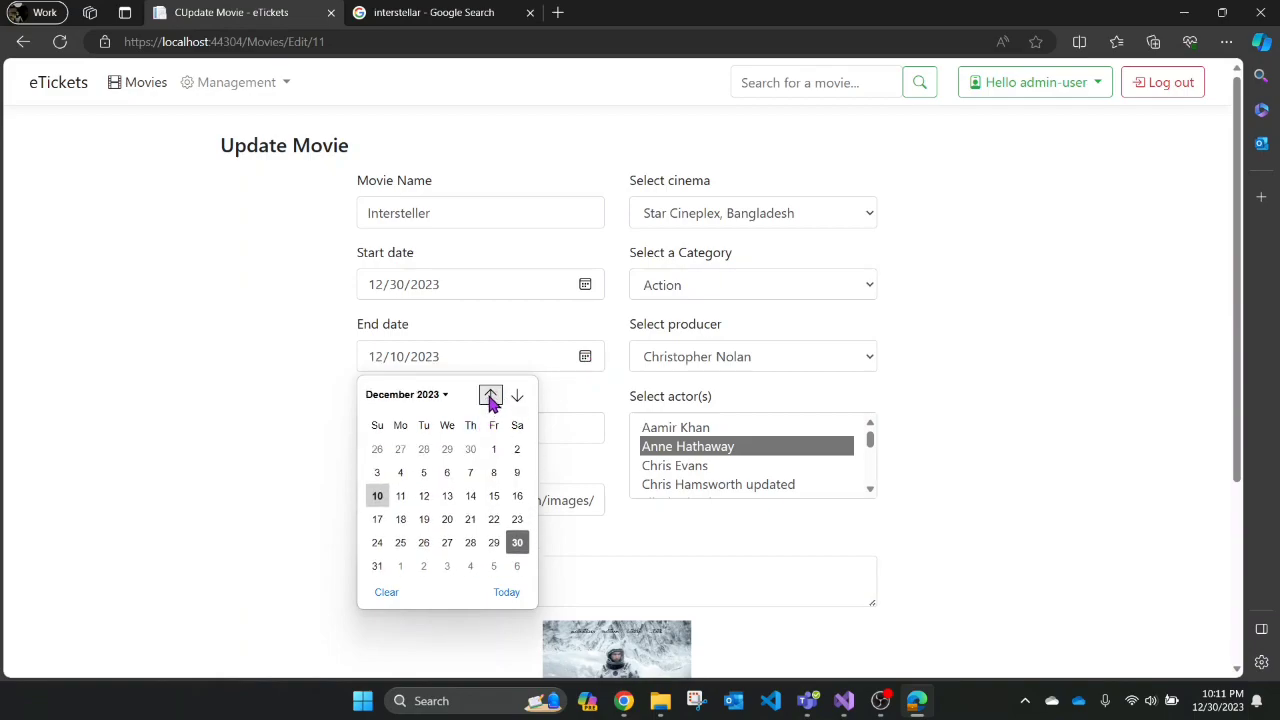
{"action": "left_click", "coordinate": [494, 543]}
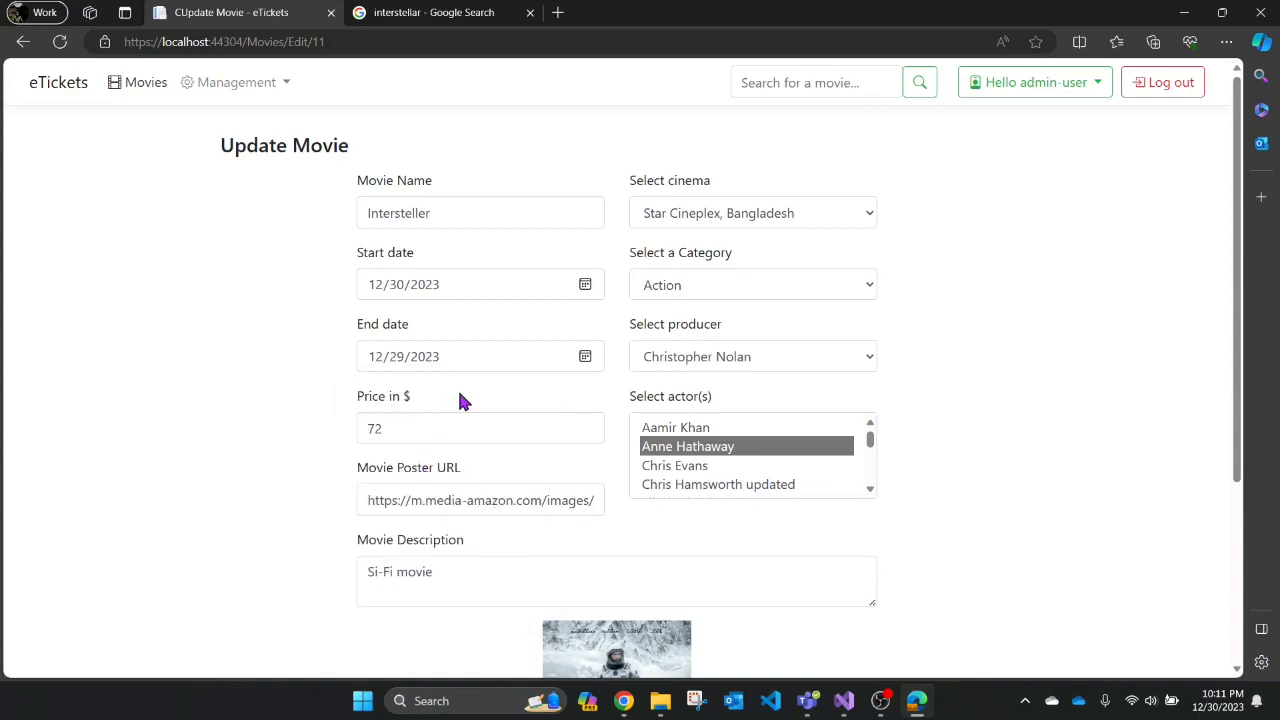
{"action": "left_click", "coordinate": [590, 290]}
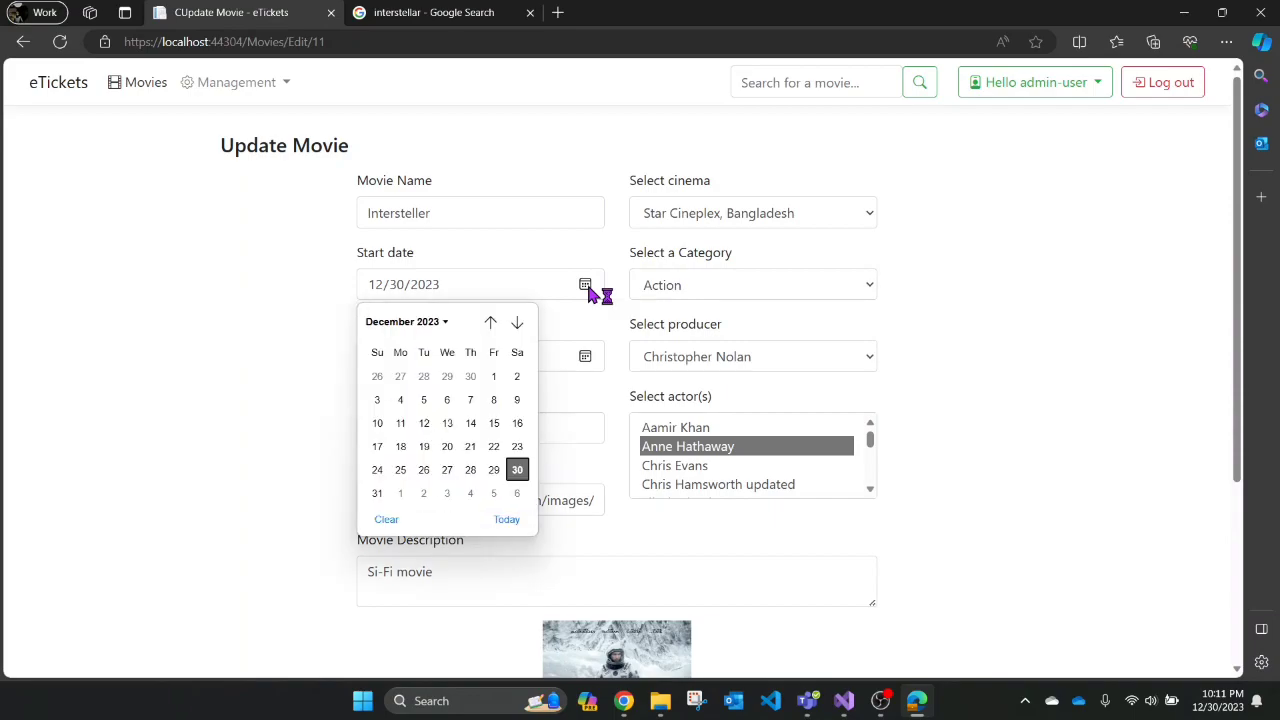
{"action": "left_click", "coordinate": [471, 424]}
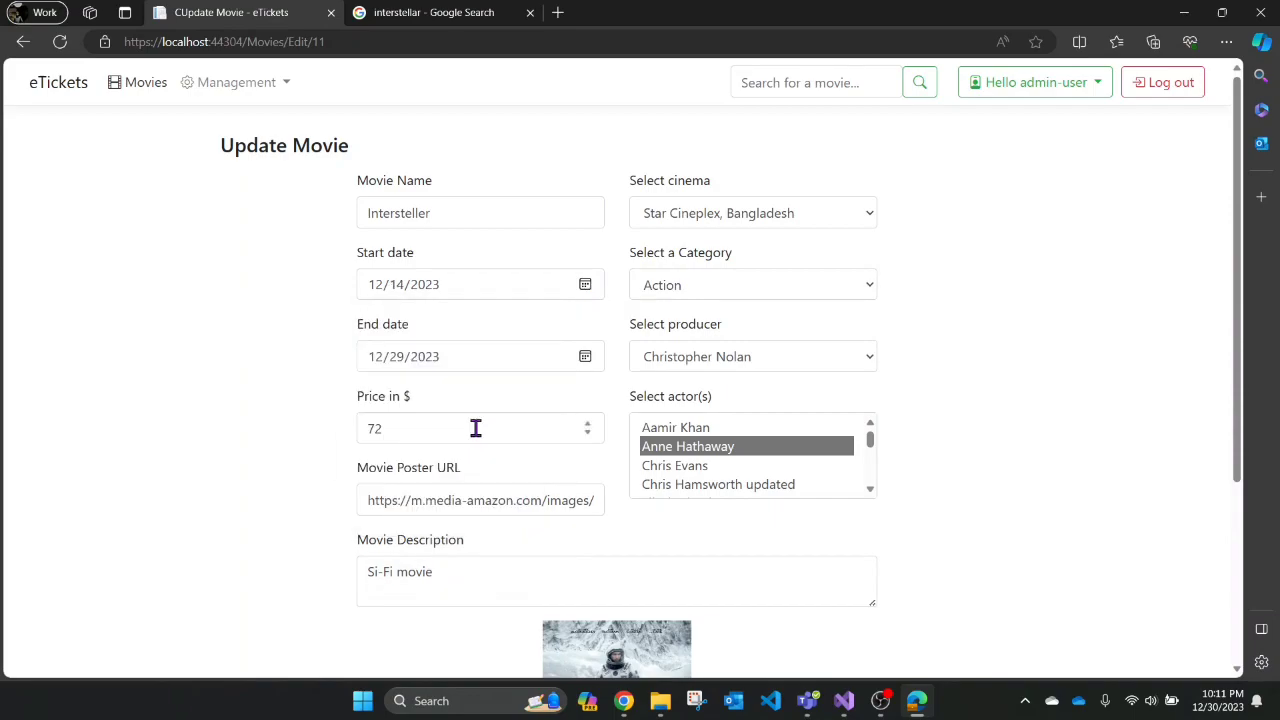
{"action": "scroll", "coordinate": [526, 443], "scroll_direction": "down", "scroll_amount": 3}
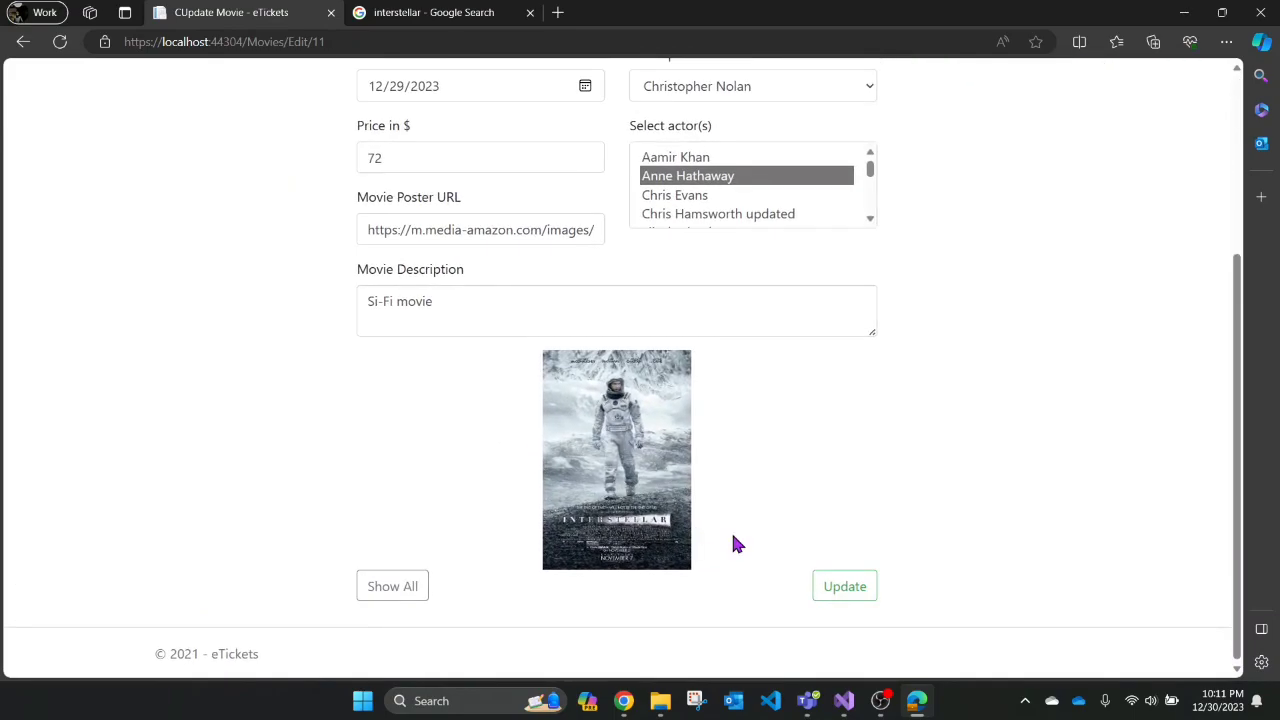
{"action": "left_click", "coordinate": [846, 586]}
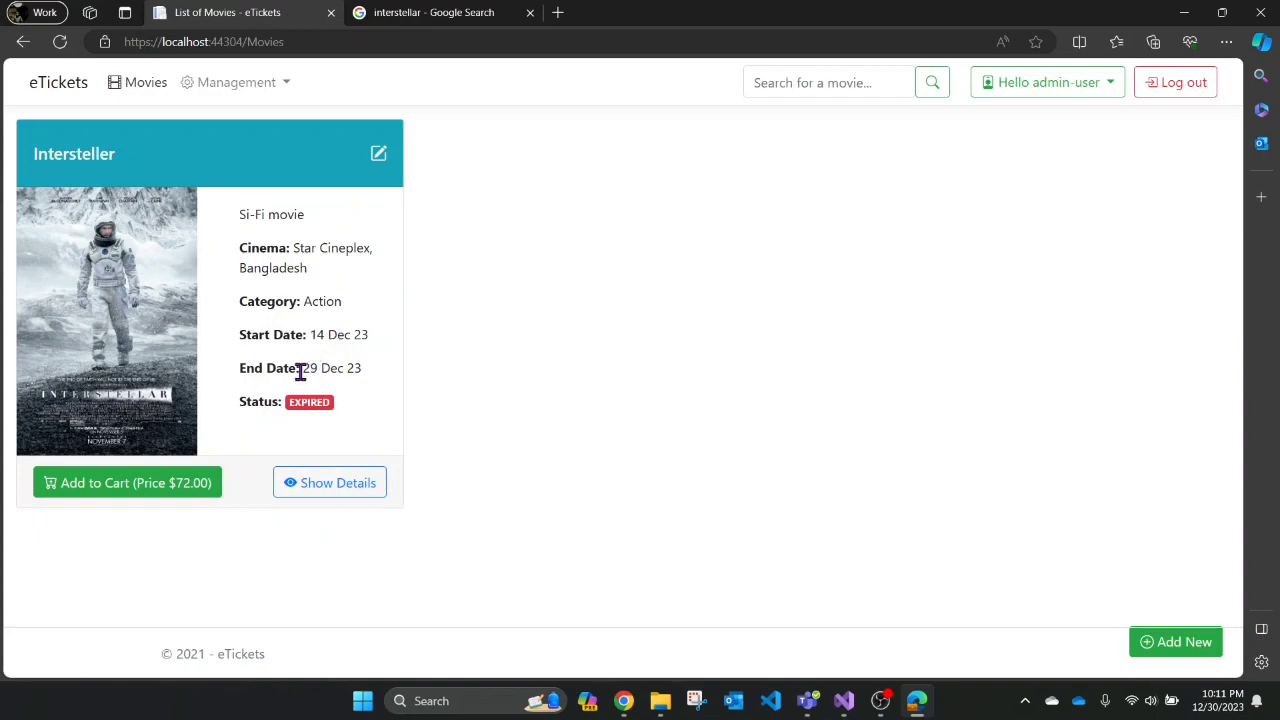
- Re-edit Intersteller with end date 25 Jan 2024 and start date 31 Dec 2023, then update
{"action": "left_click", "coordinate": [381, 155]}
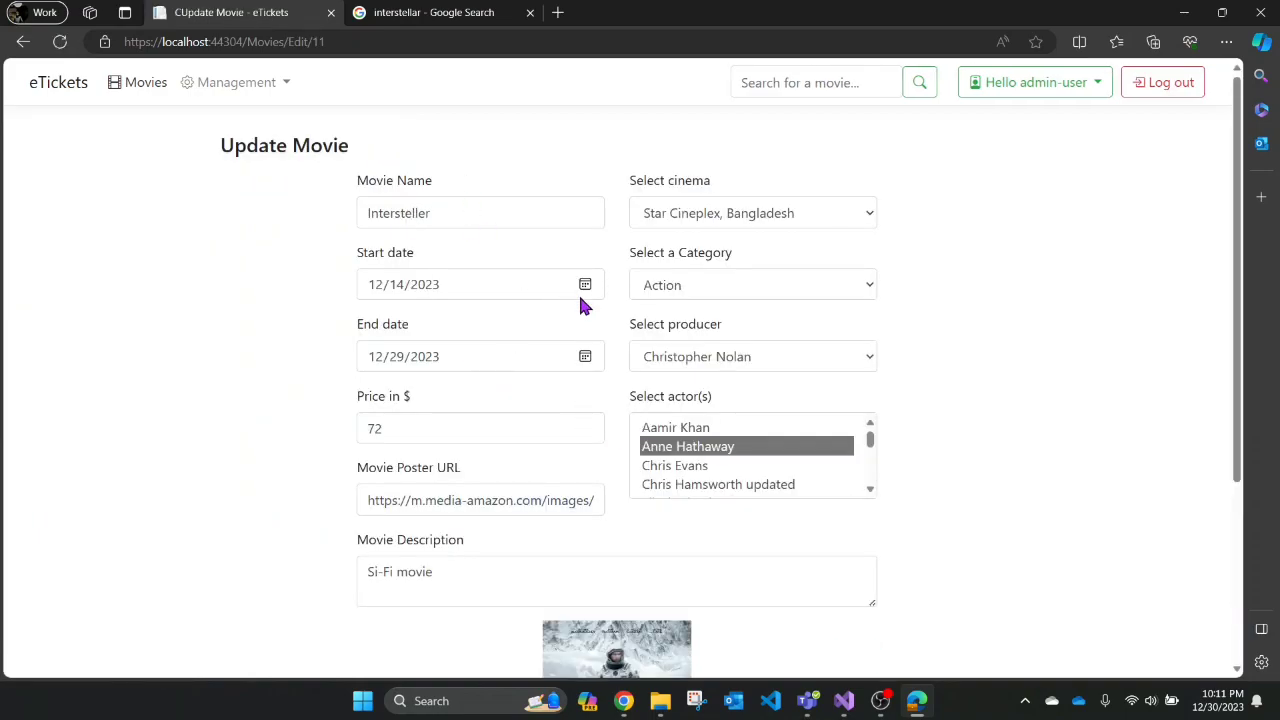
{"action": "left_click", "coordinate": [585, 358]}
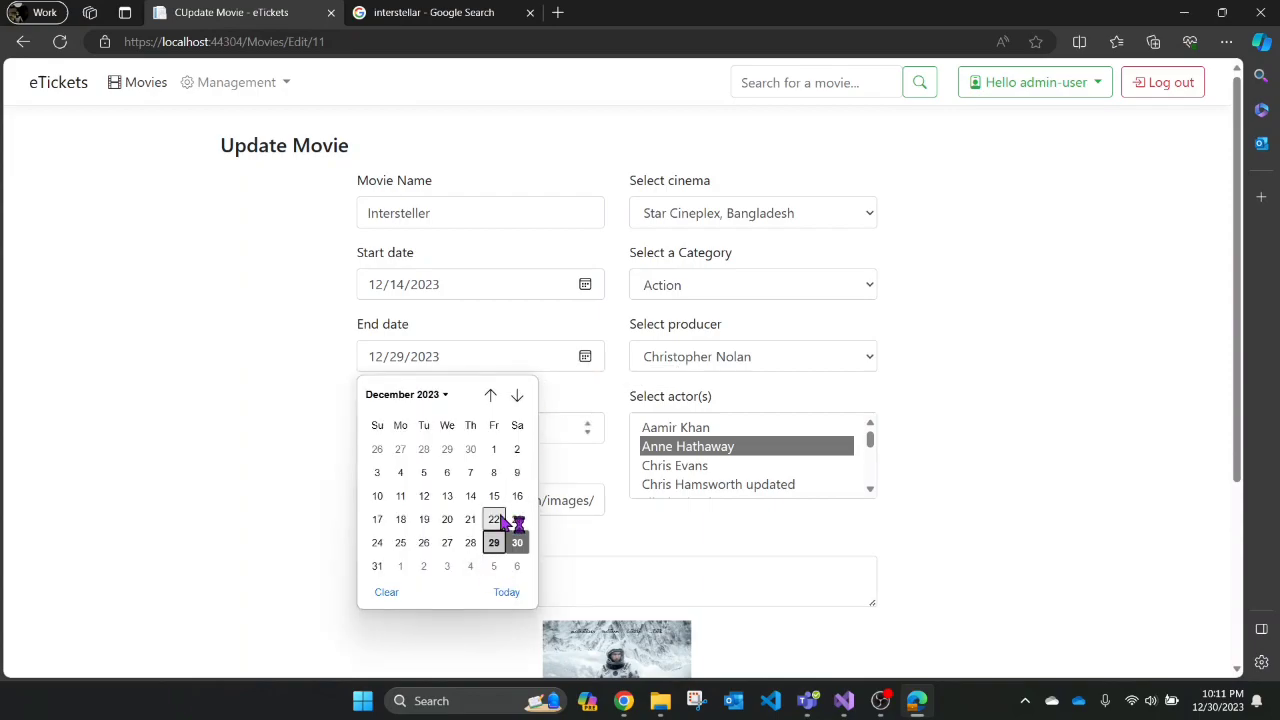
{"action": "left_click", "coordinate": [516, 397]}
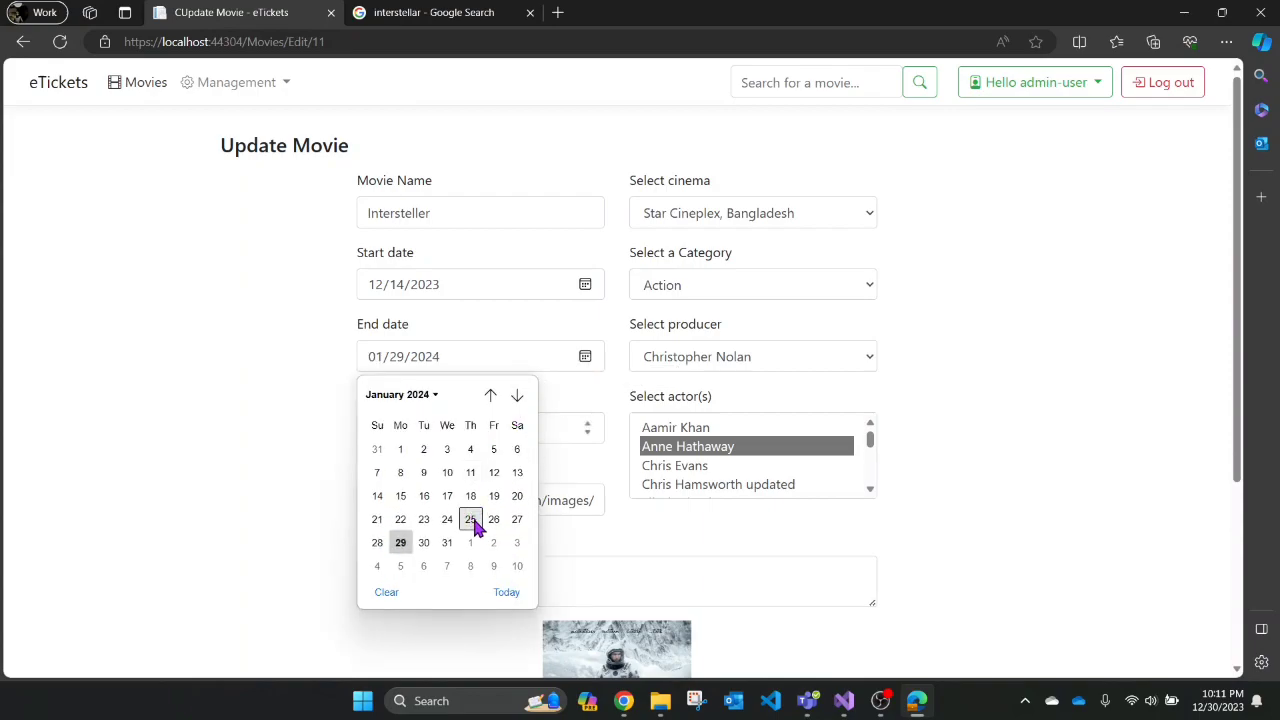
{"action": "left_click", "coordinate": [470, 521]}
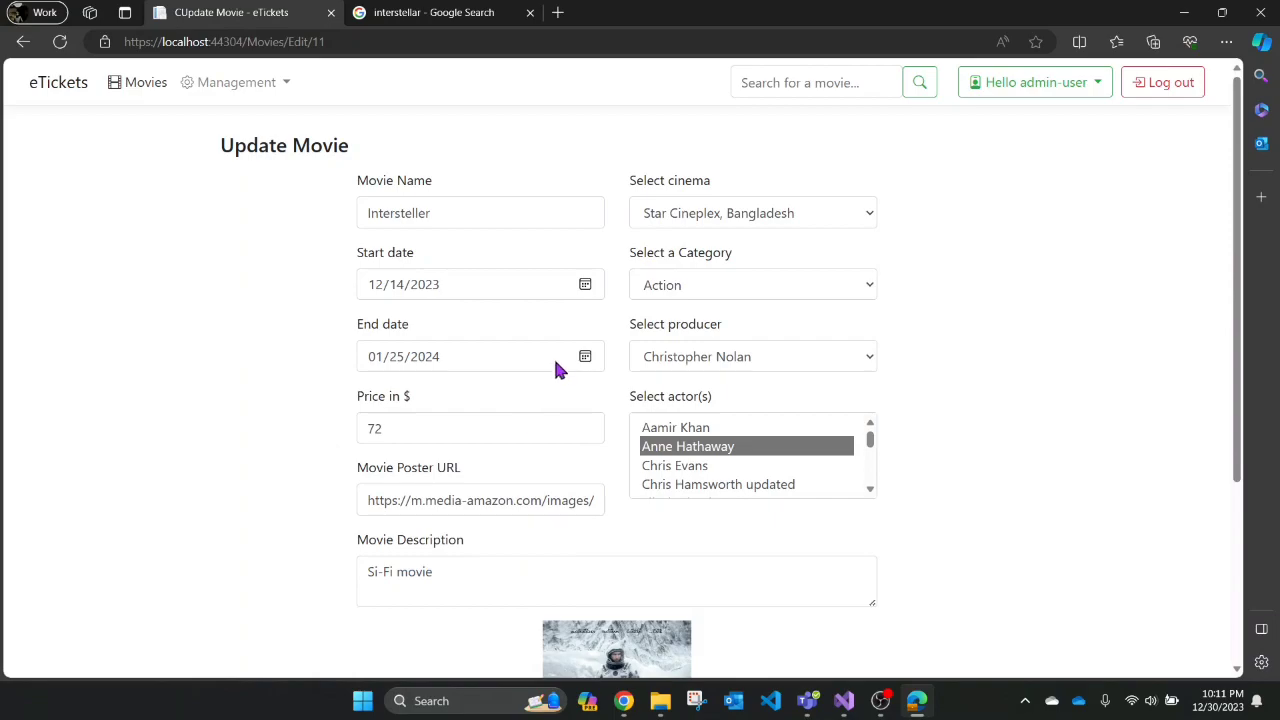
{"action": "left_click", "coordinate": [585, 285]}
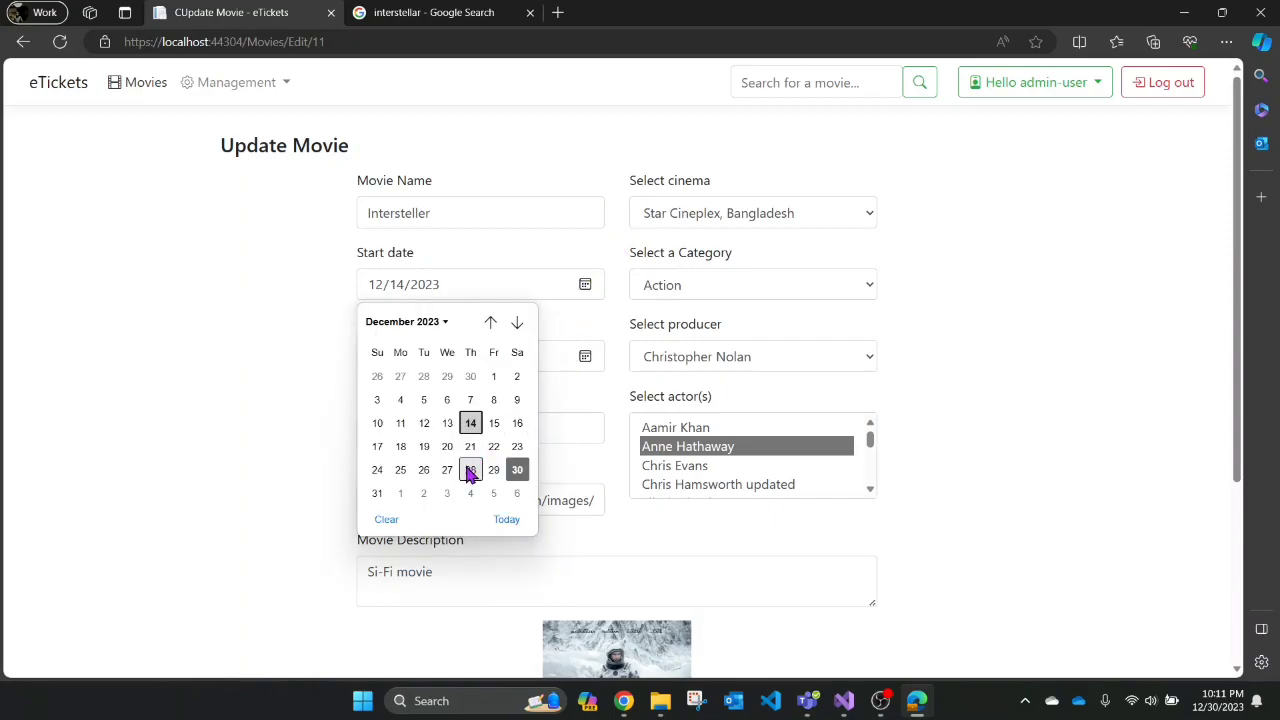
{"action": "left_click", "coordinate": [377, 494]}
{"action": "left_click", "coordinate": [377, 494]}
{"action": "scroll", "coordinate": [521, 390], "scroll_direction": "down", "scroll_amount": 1}
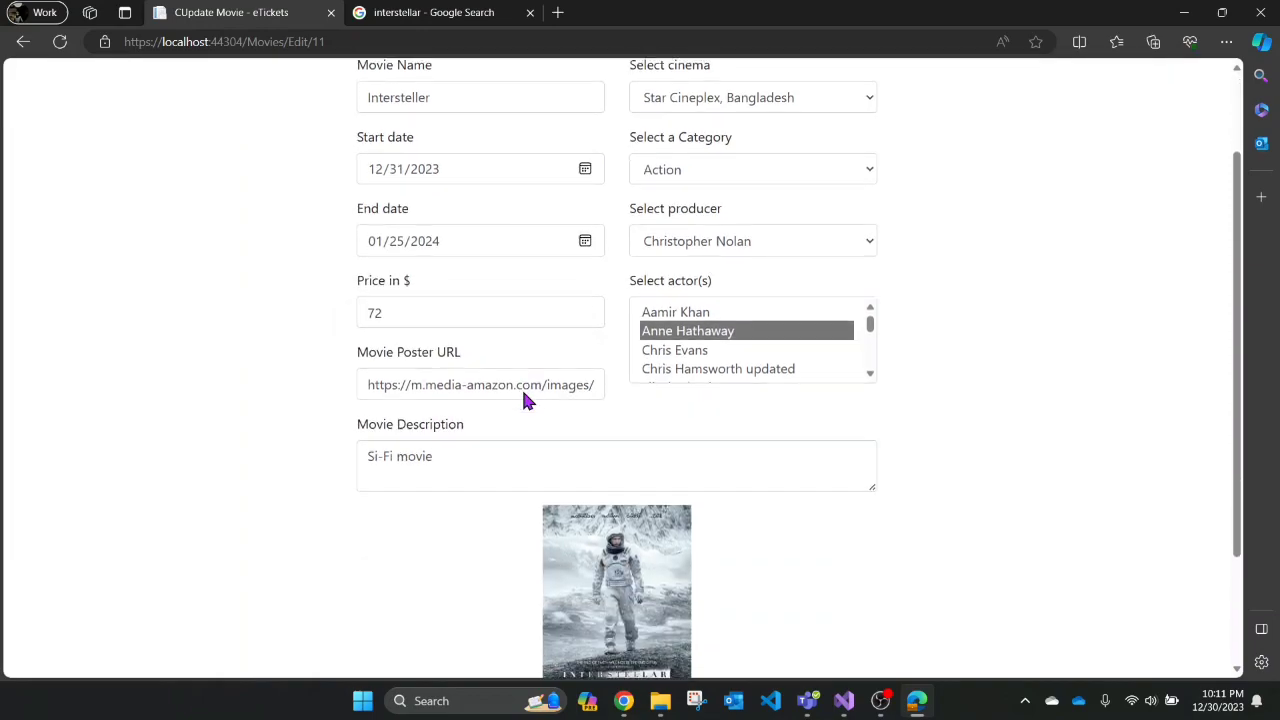
{"action": "scroll", "coordinate": [598, 369], "scroll_direction": "down", "scroll_amount": 1}
{"action": "scroll", "coordinate": [600, 372], "scroll_direction": "up", "scroll_amount": 2}
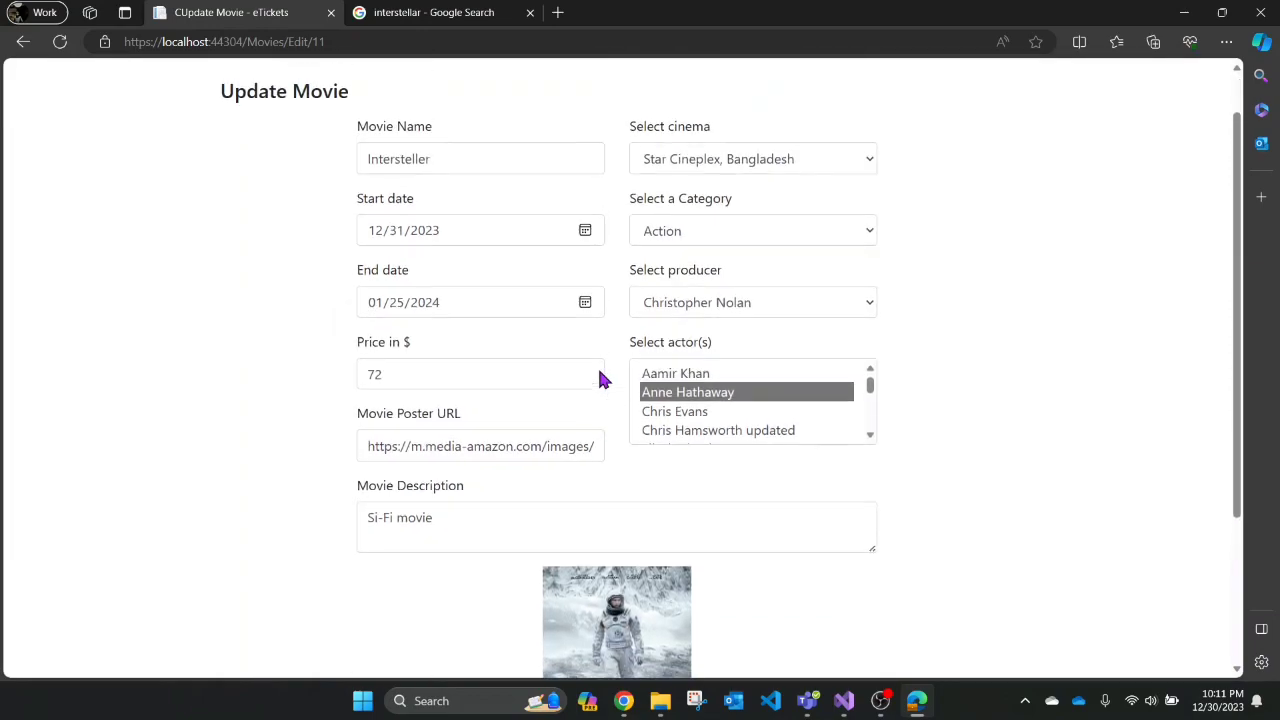
{"action": "scroll", "coordinate": [620, 376], "scroll_direction": "down", "scroll_amount": 3}
{"action": "left_click", "coordinate": [845, 586]}
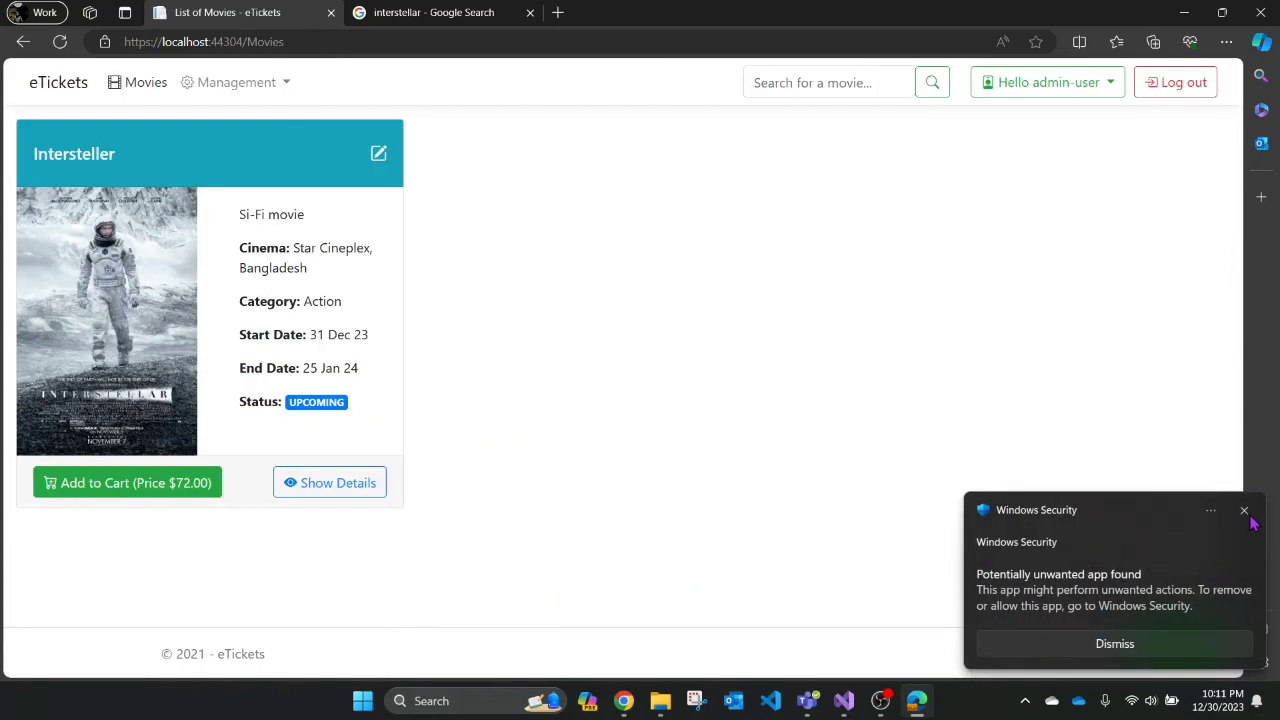
- Dismiss the Windows Security notification and log out of the admin account
{"action": "left_click", "coordinate": [1244, 511]}
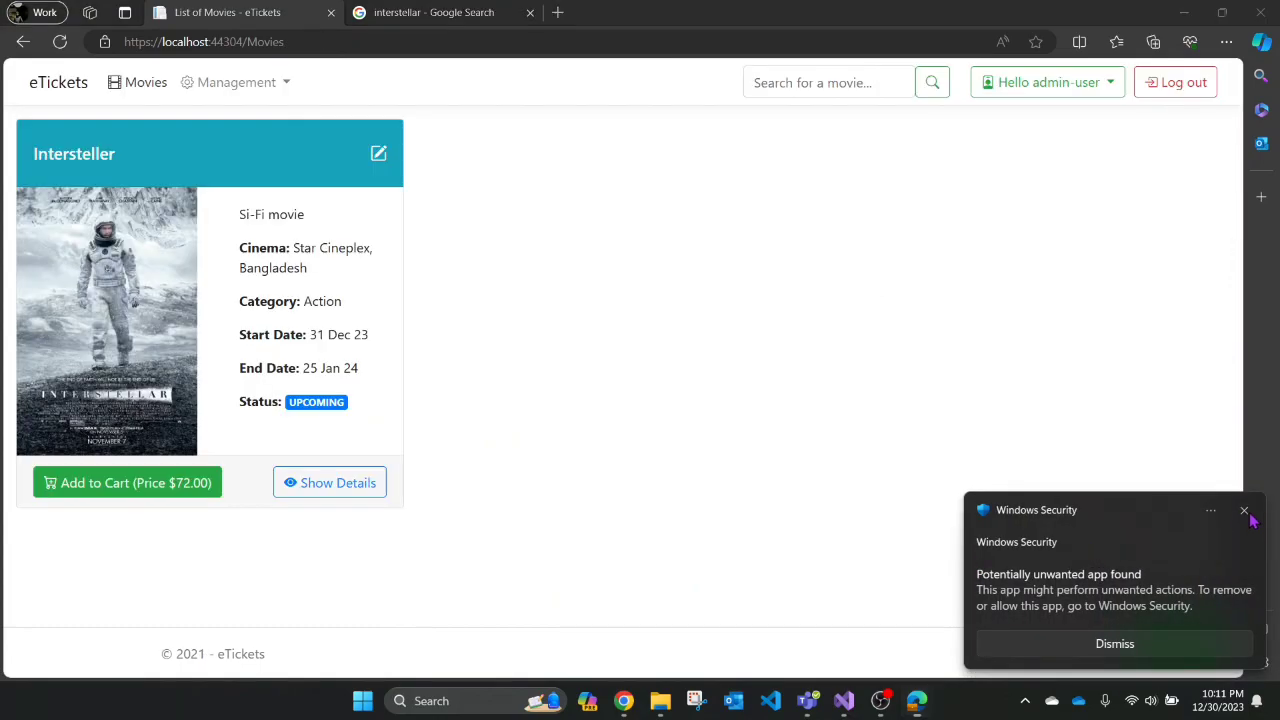
{"action": "left_click_drag", "start_coordinate": [353, 399], "coordinate": [283, 402]}
{"action": "left_click", "coordinate": [349, 408]}
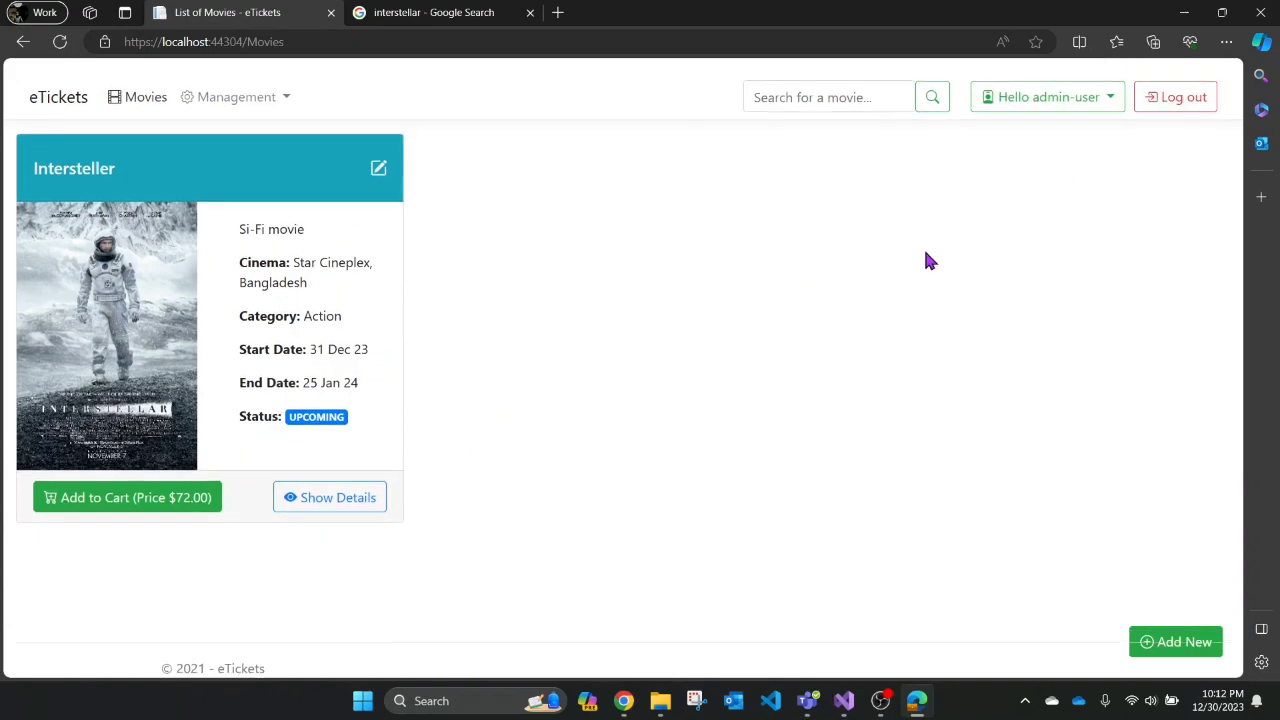
{"action": "left_click", "coordinate": [1184, 85]}
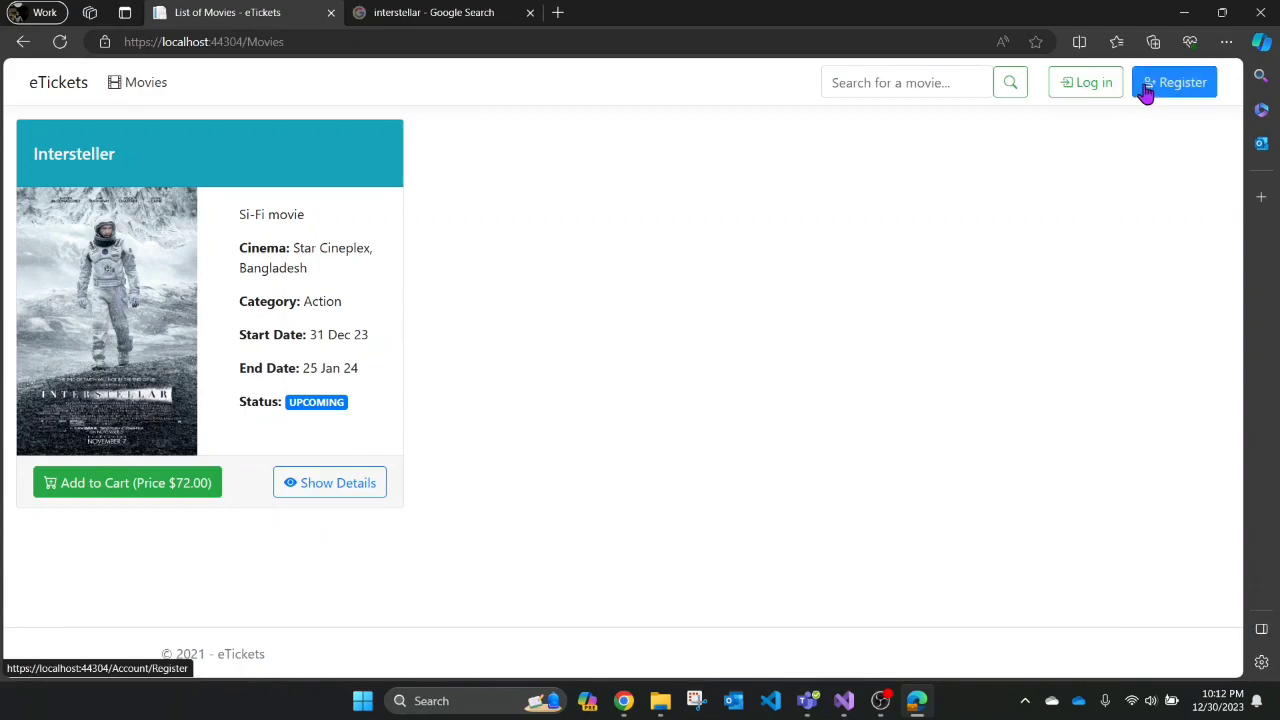
- Start registering a new account, autofilling name and e-mail and trimming the e-mail
{"action": "left_click", "coordinate": [1163, 96]}
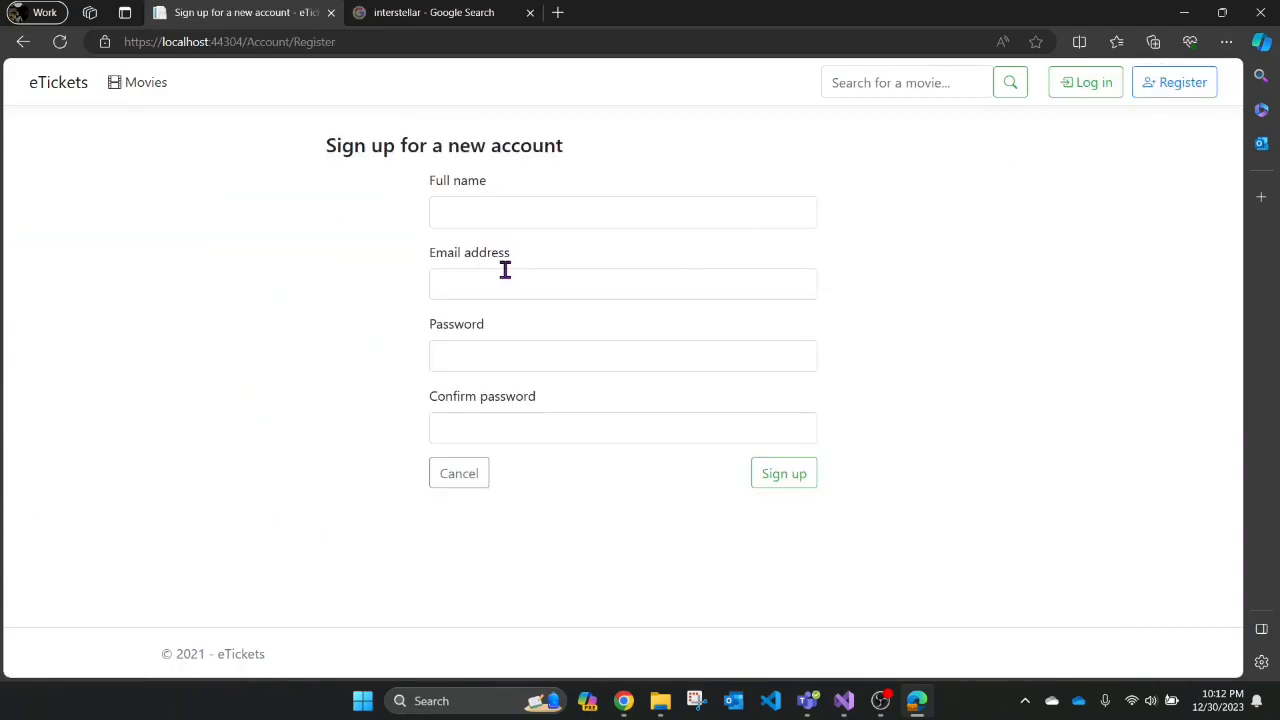
{"action": "left_click", "coordinate": [495, 213]}
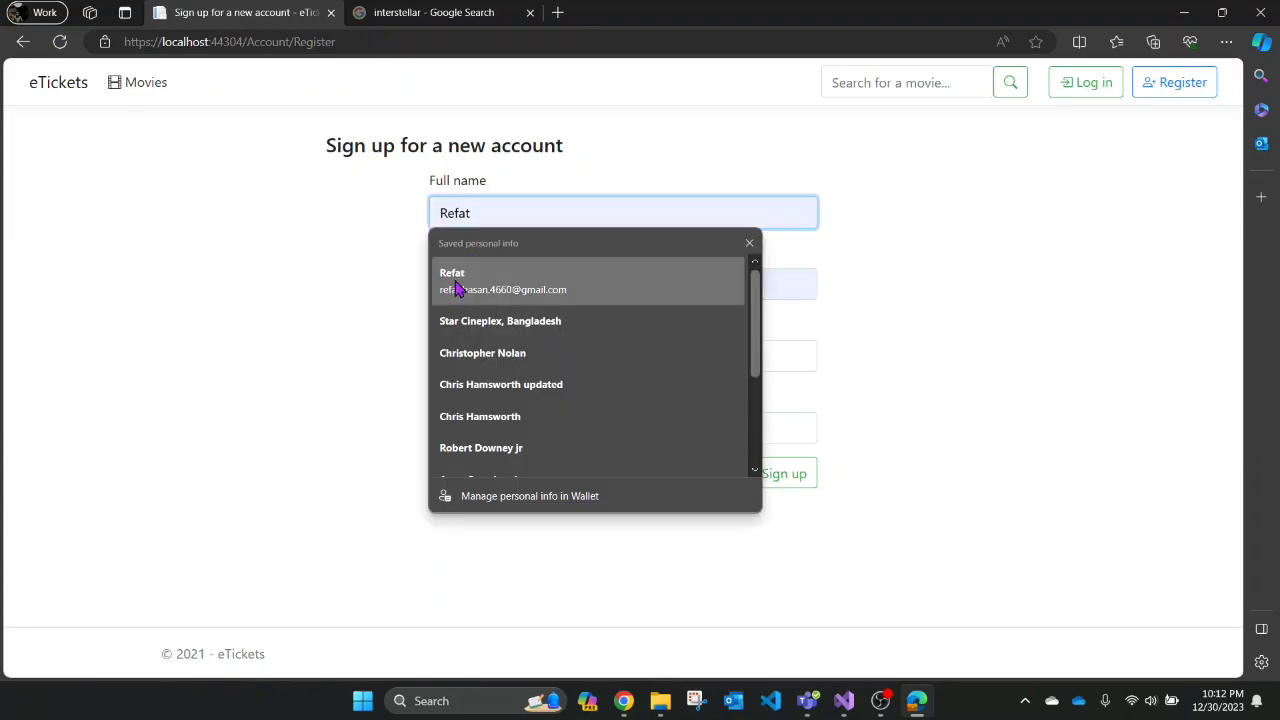
{"action": "left_click", "coordinate": [453, 290]}
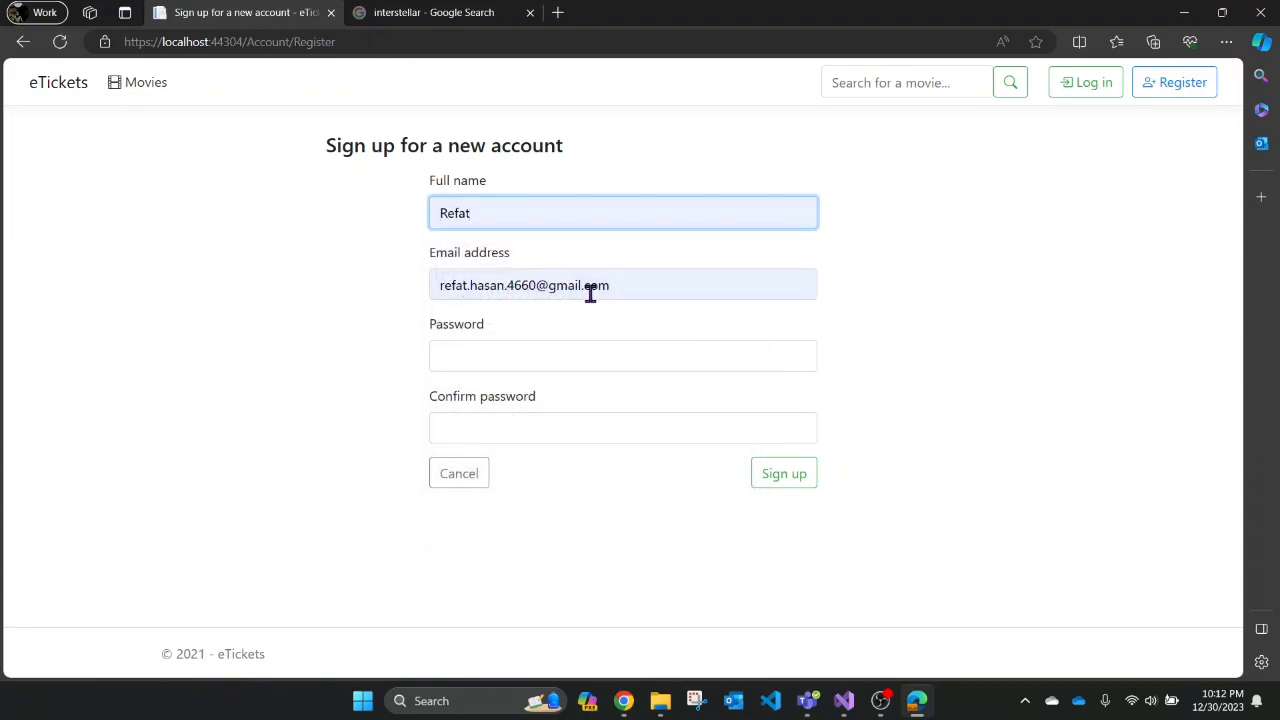
{"action": "left_click_drag", "start_coordinate": [620, 289], "coordinate": [466, 285]}
{"action": "key", "text": "BackSpace"}
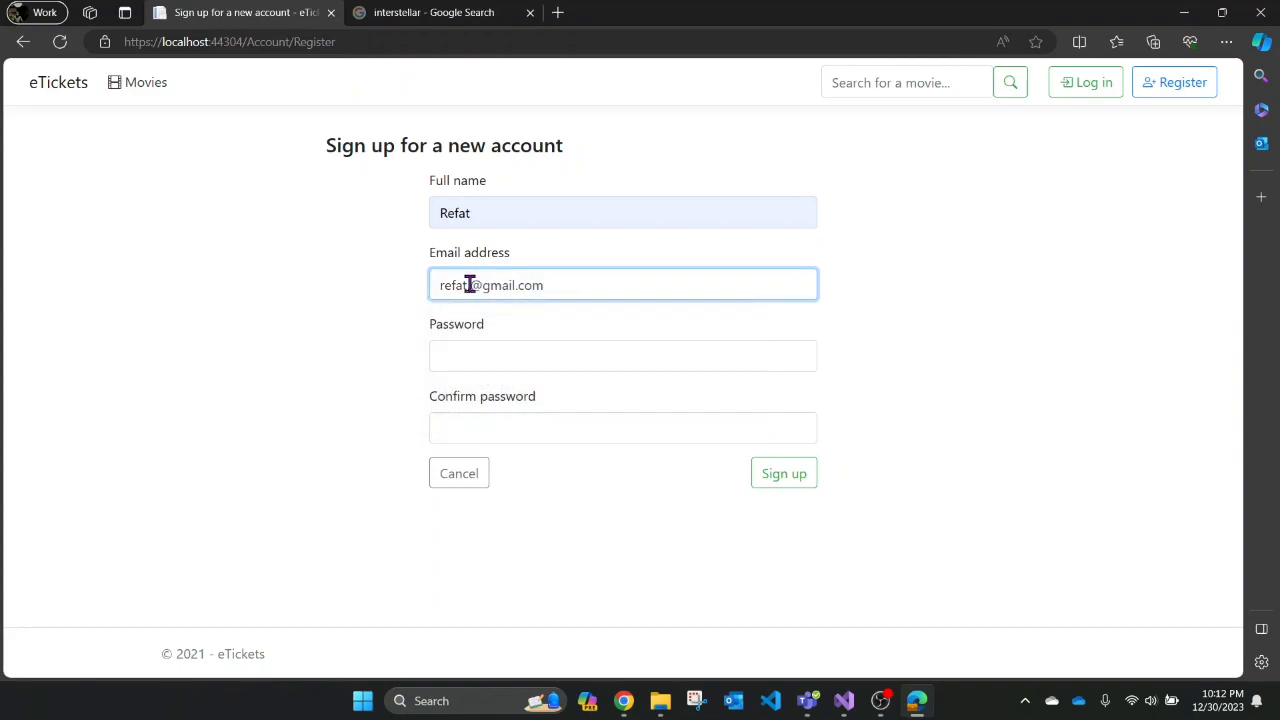
- Enter and confirm the account password, then sign up
{"action": "left_click", "coordinate": [478, 352]}
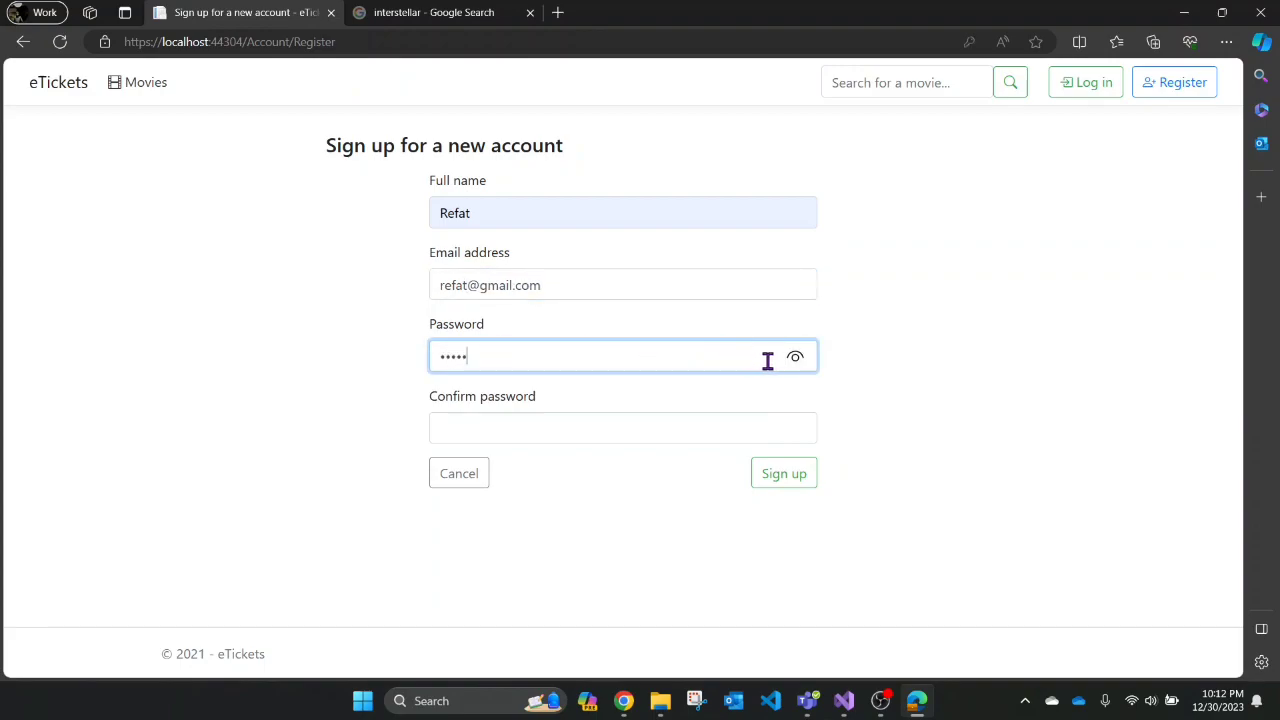
{"action": "left_click", "coordinate": [799, 369]}
{"action": "left_click", "coordinate": [506, 430]}
{"action": "type", "text": "1"}
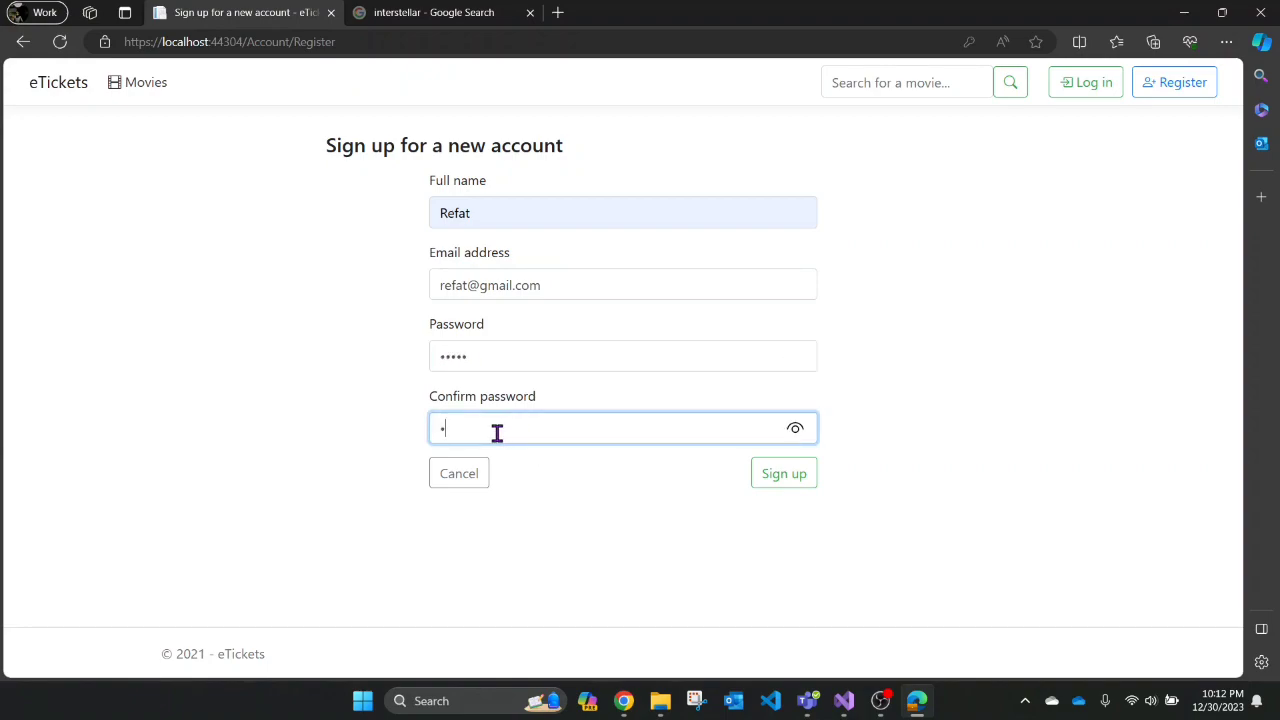
{"action": "type", "text": "2345"}
{"action": "left_click", "coordinate": [796, 432]}
{"action": "left_click", "coordinate": [786, 482]}
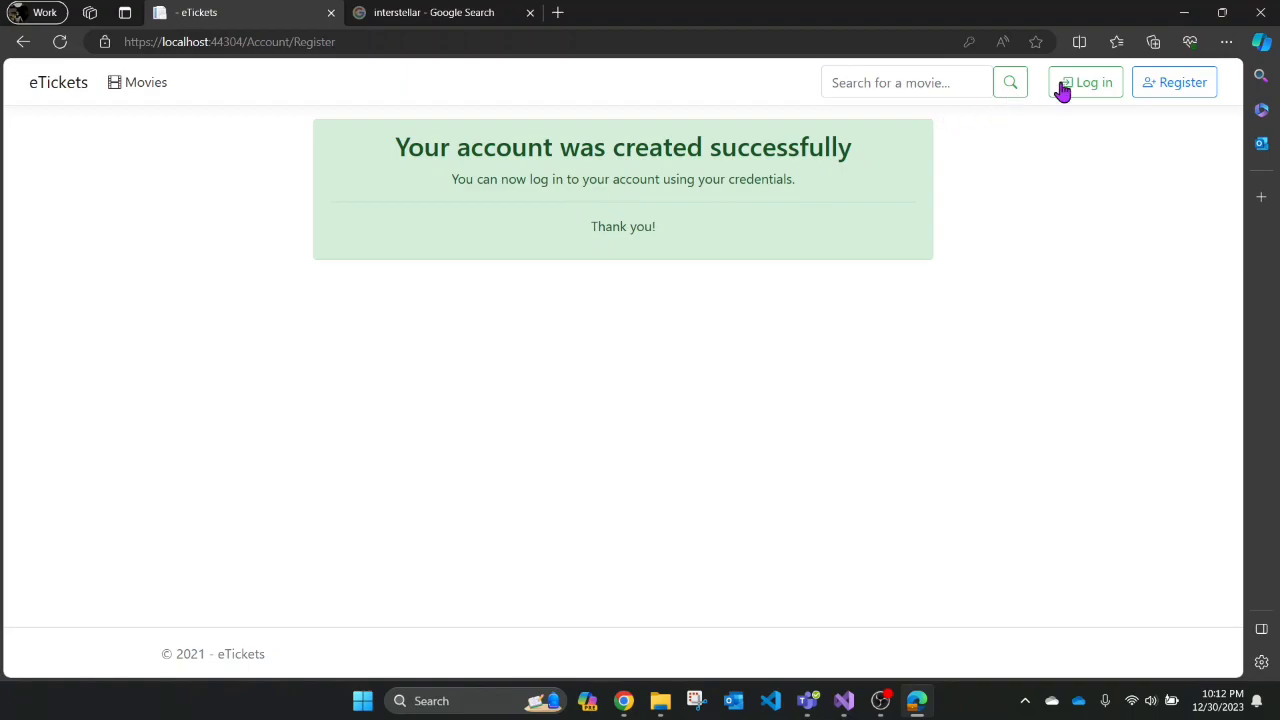
- On the eTickets Log in form, enter the regular user's e-mail address and account password
{"action": "left_click", "coordinate": [1092, 86]}
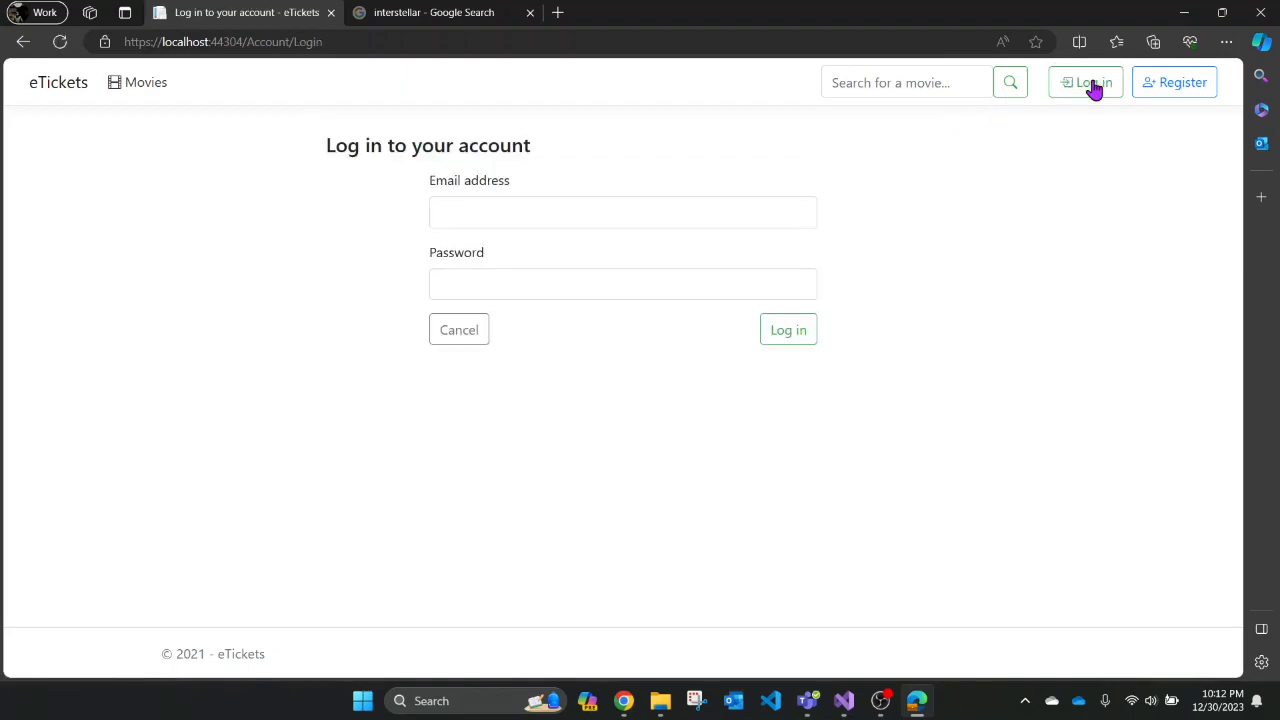
{"action": "left_click", "coordinate": [504, 213]}
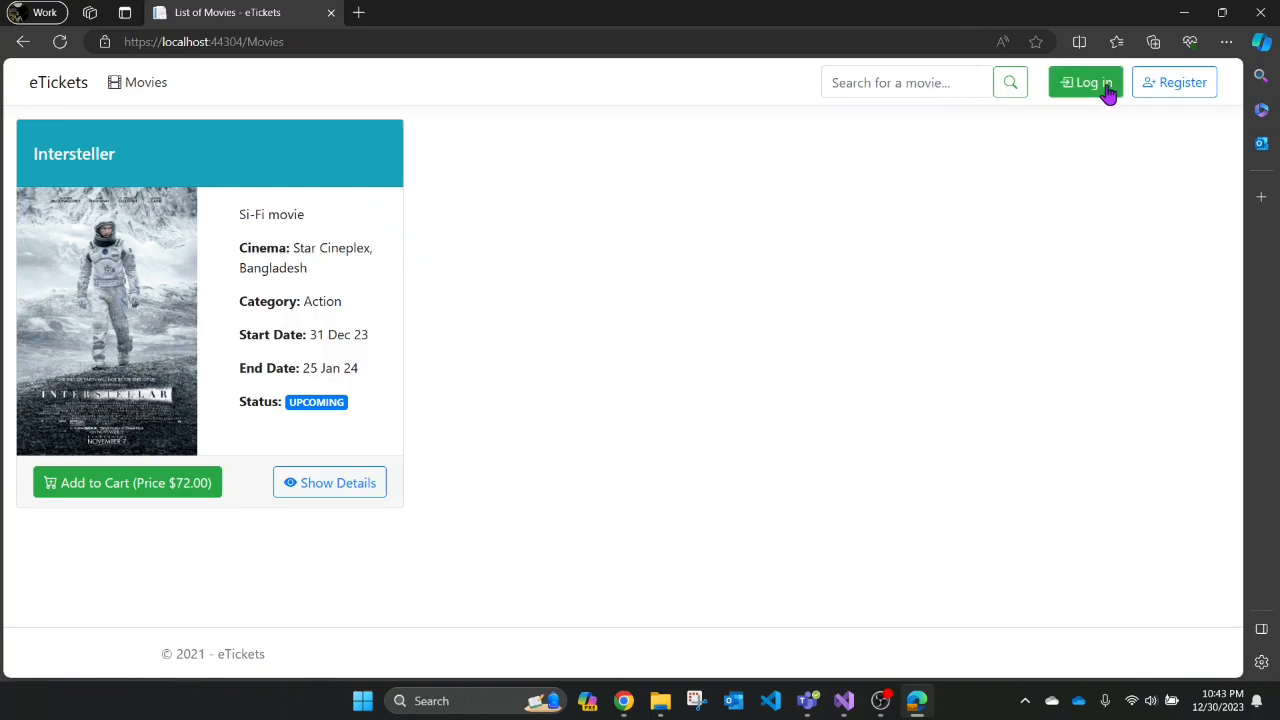
{"action": "left_click", "coordinate": [1113, 90]}
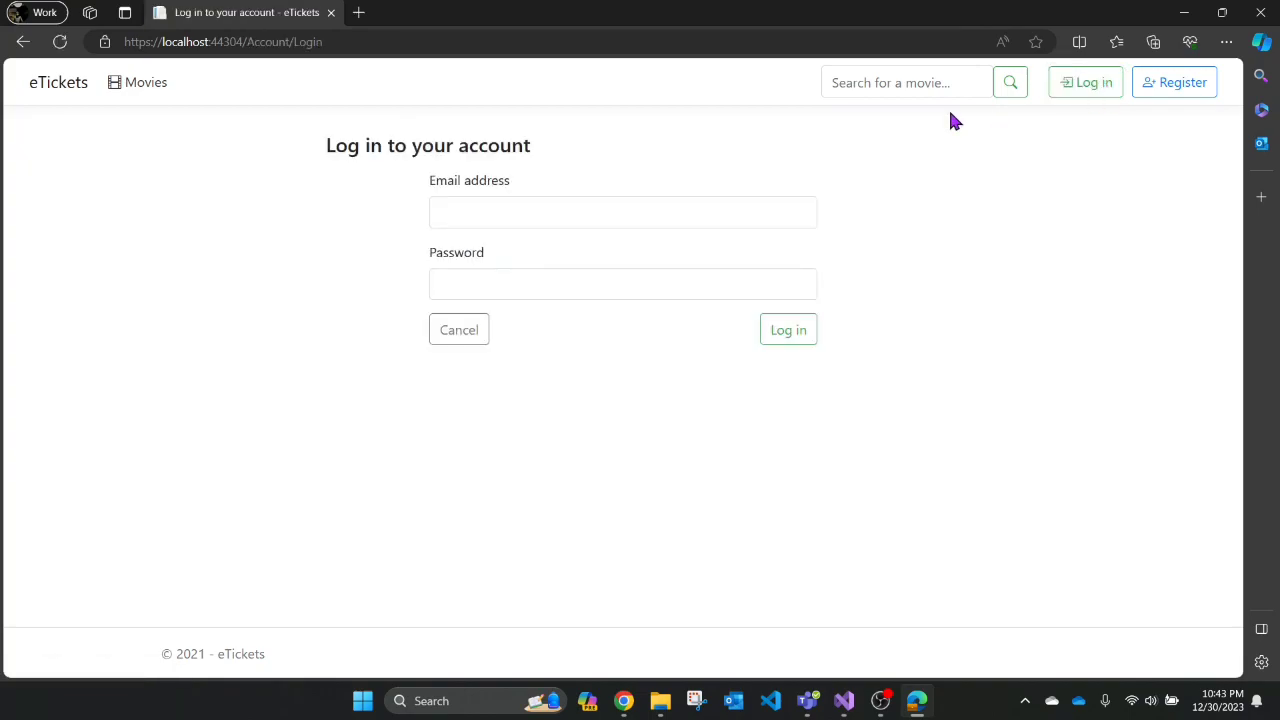
{"action": "left_click", "coordinate": [494, 212]}
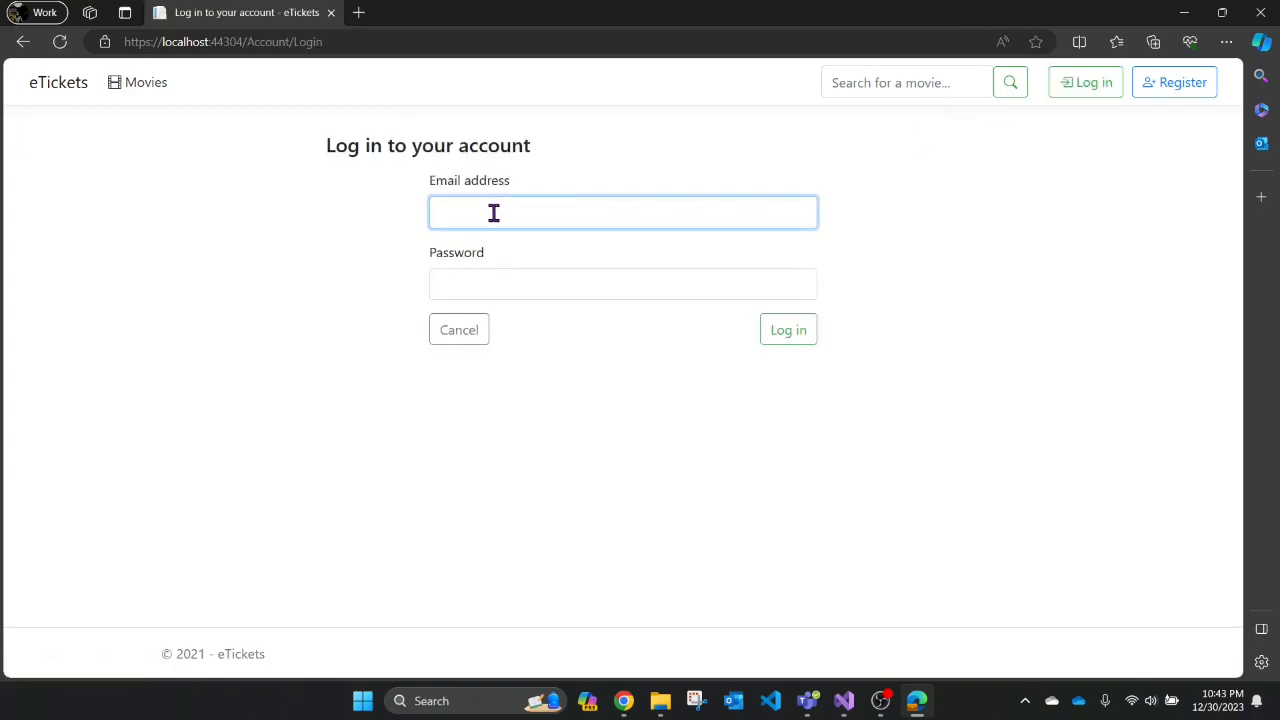
{"action": "type", "text": "user@etickets.com"}
{"action": "left_click", "coordinate": [501, 285]}
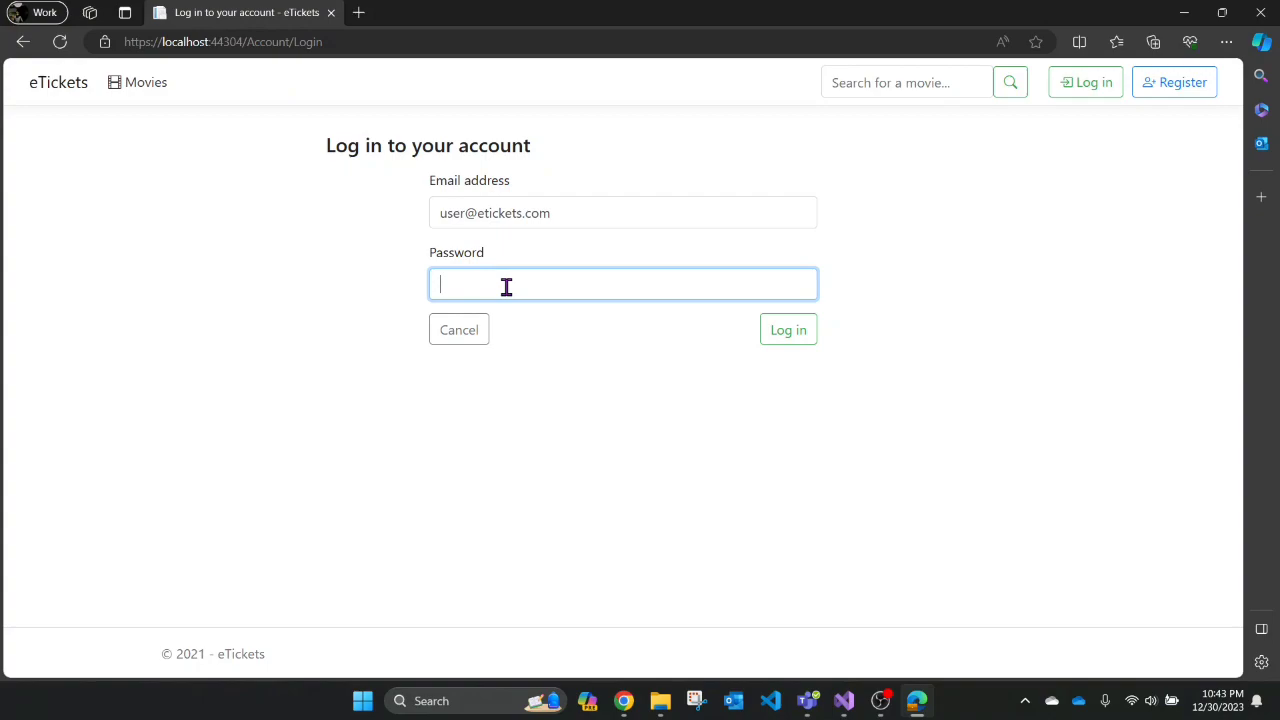
{"action": "type", "text": "C4?"}
- Log in to eTickets with the entered user credentials
{"action": "left_click", "coordinate": [795, 332]}
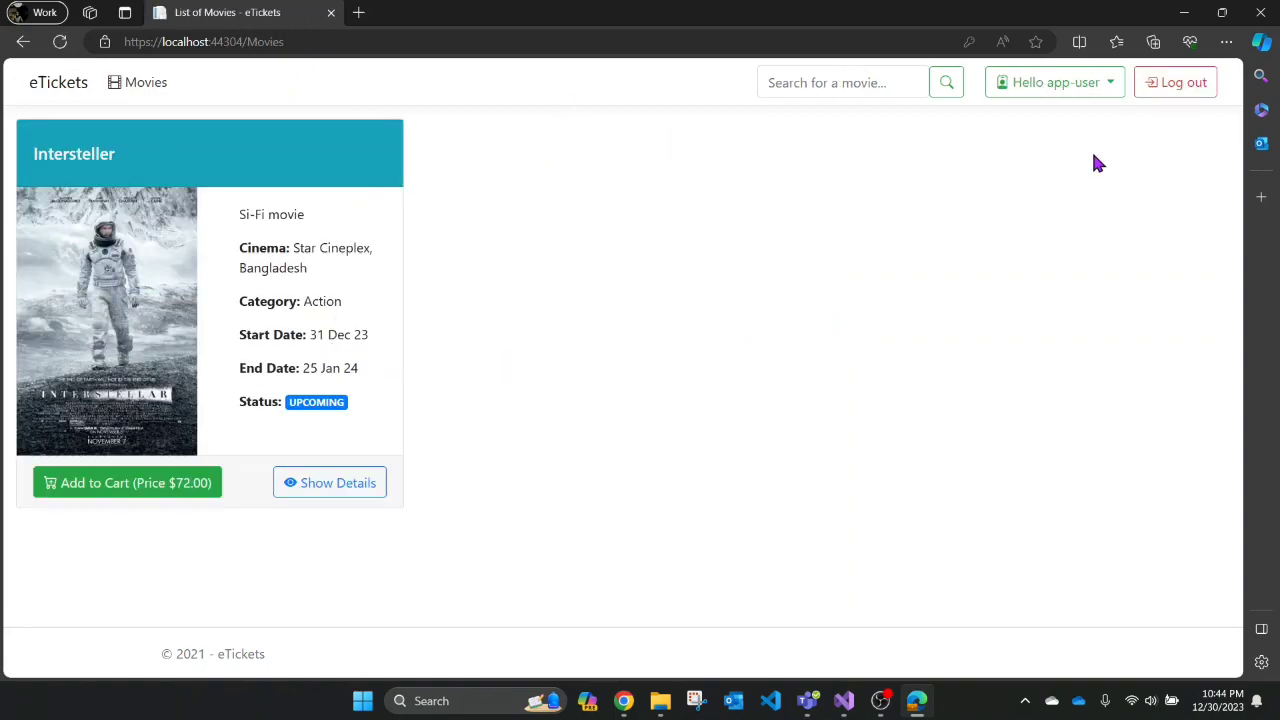
{"action": "scroll", "coordinate": [679, 331], "scroll_direction": "down", "scroll_amount": 1}
{"action": "scroll", "coordinate": [400, 420], "scroll_direction": "up", "scroll_amount": 1}
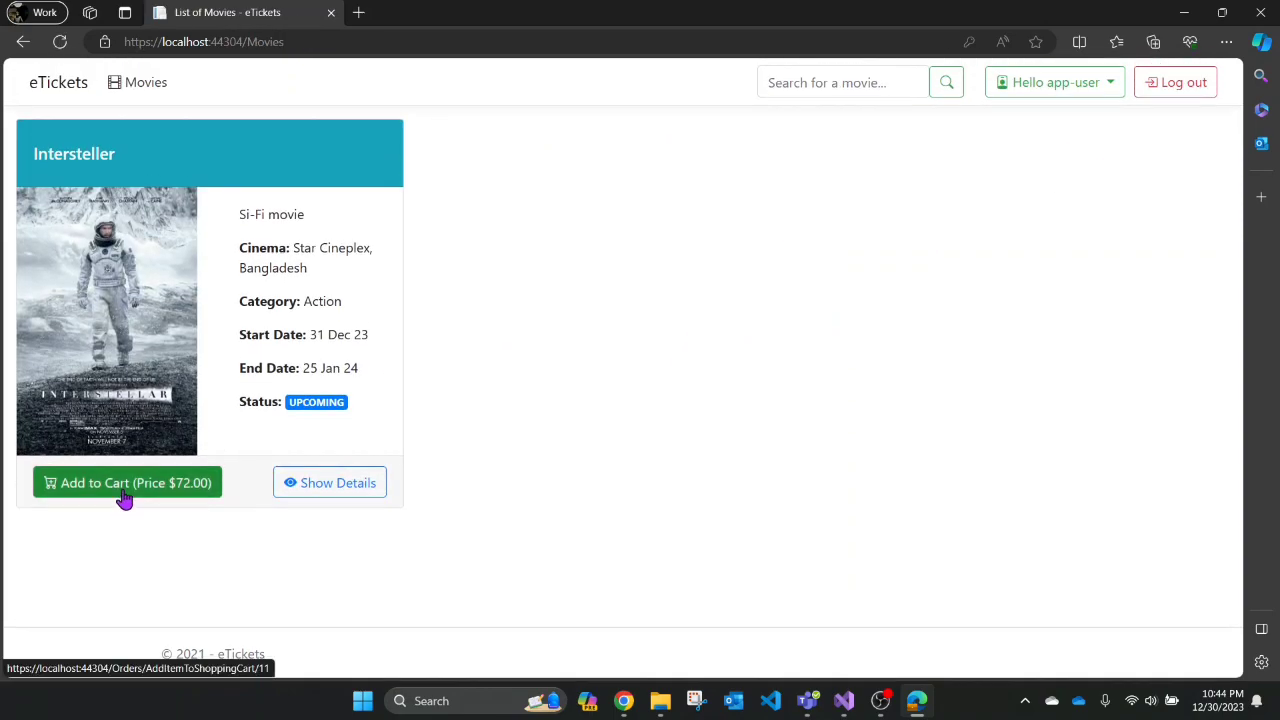
{"action": "scroll", "coordinate": [384, 270], "scroll_direction": "down", "scroll_amount": 1}
{"action": "scroll", "coordinate": [380, 275], "scroll_direction": "up", "scroll_amount": 1}
- Add Intersteller to the cart, raise it to 2, then add one more for 3 tickets ($216.00)
{"action": "left_click", "coordinate": [150, 494]}
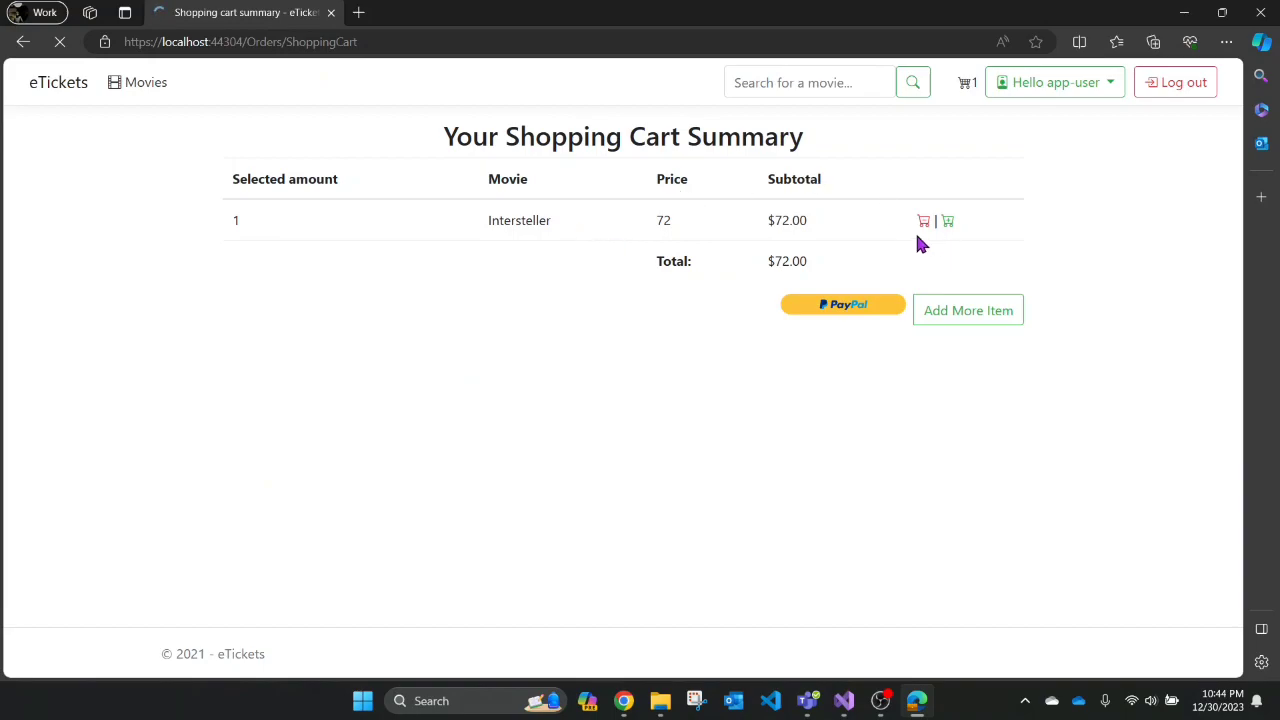
{"action": "left_click", "coordinate": [948, 223]}
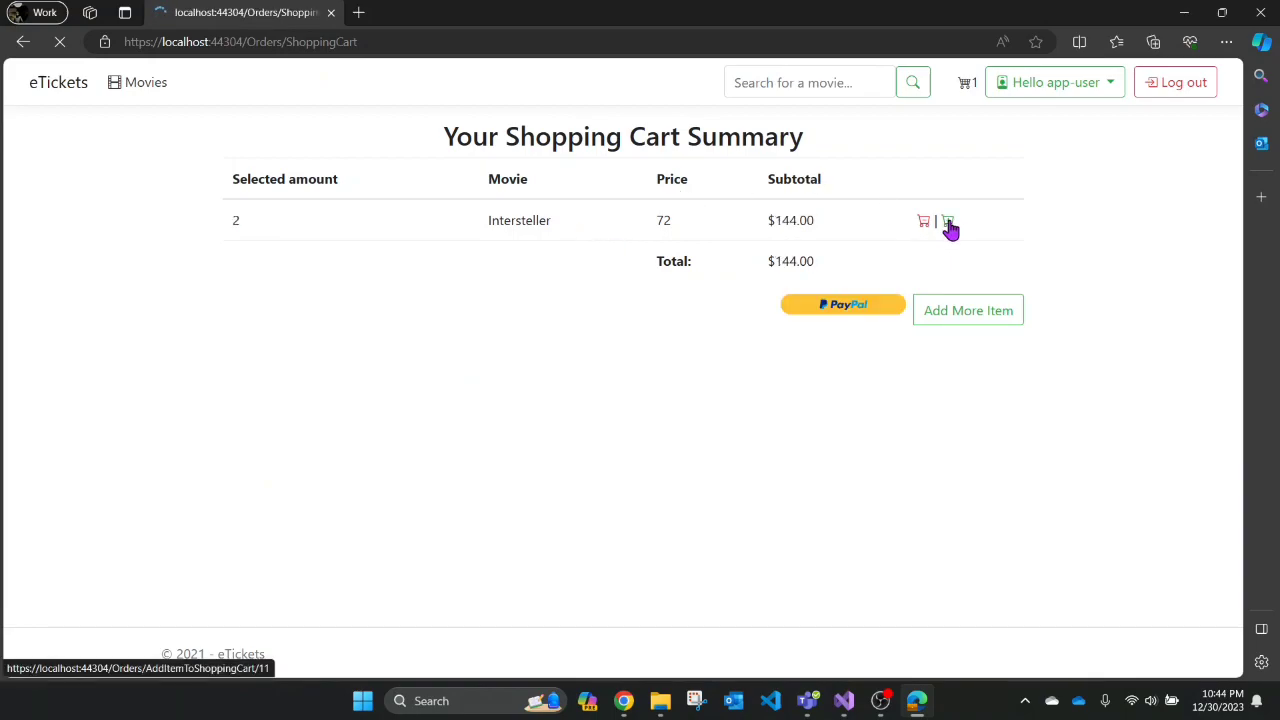
{"action": "left_click", "coordinate": [925, 224]}
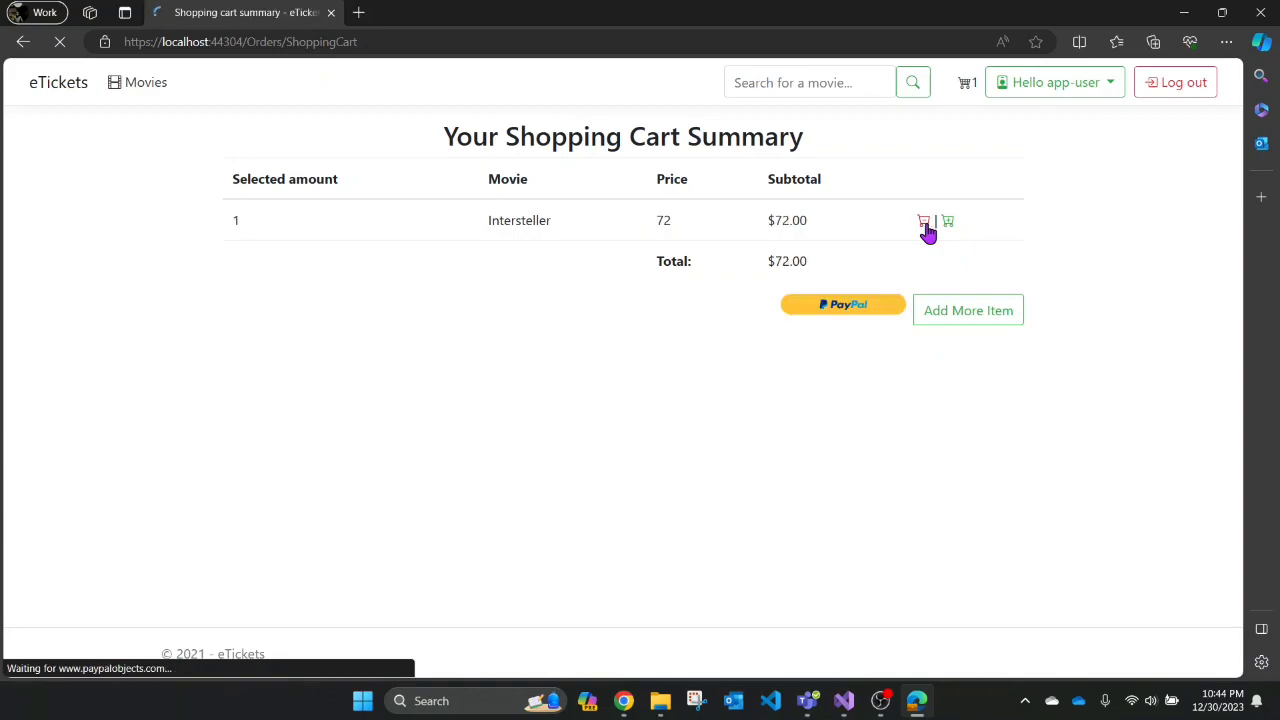
{"action": "left_click", "coordinate": [947, 224]}
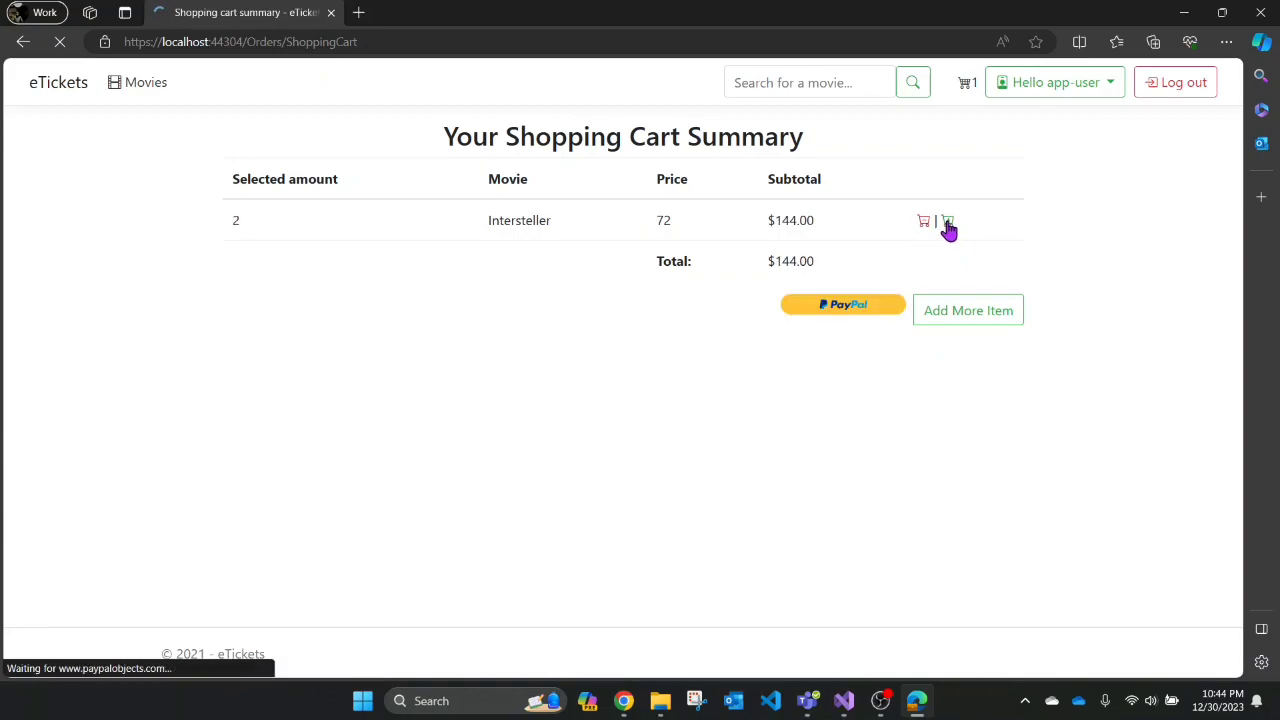
{"action": "left_click", "coordinate": [947, 316]}
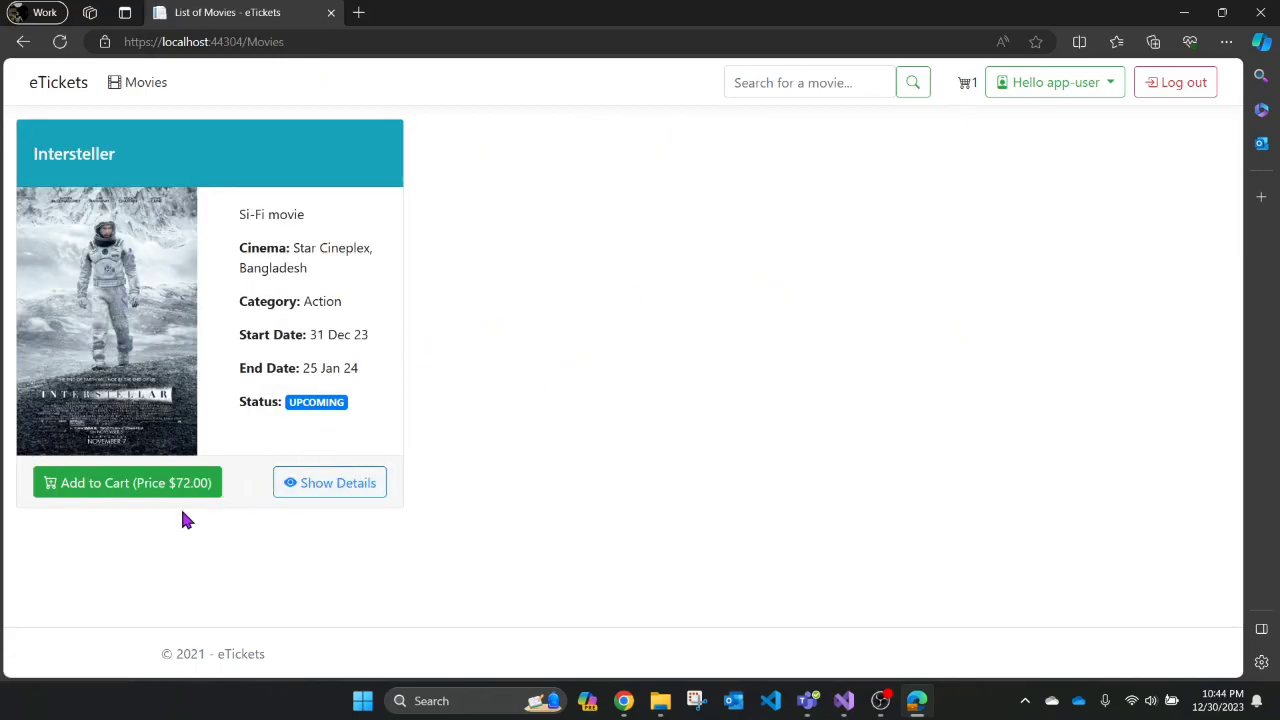
{"action": "left_click", "coordinate": [143, 490]}
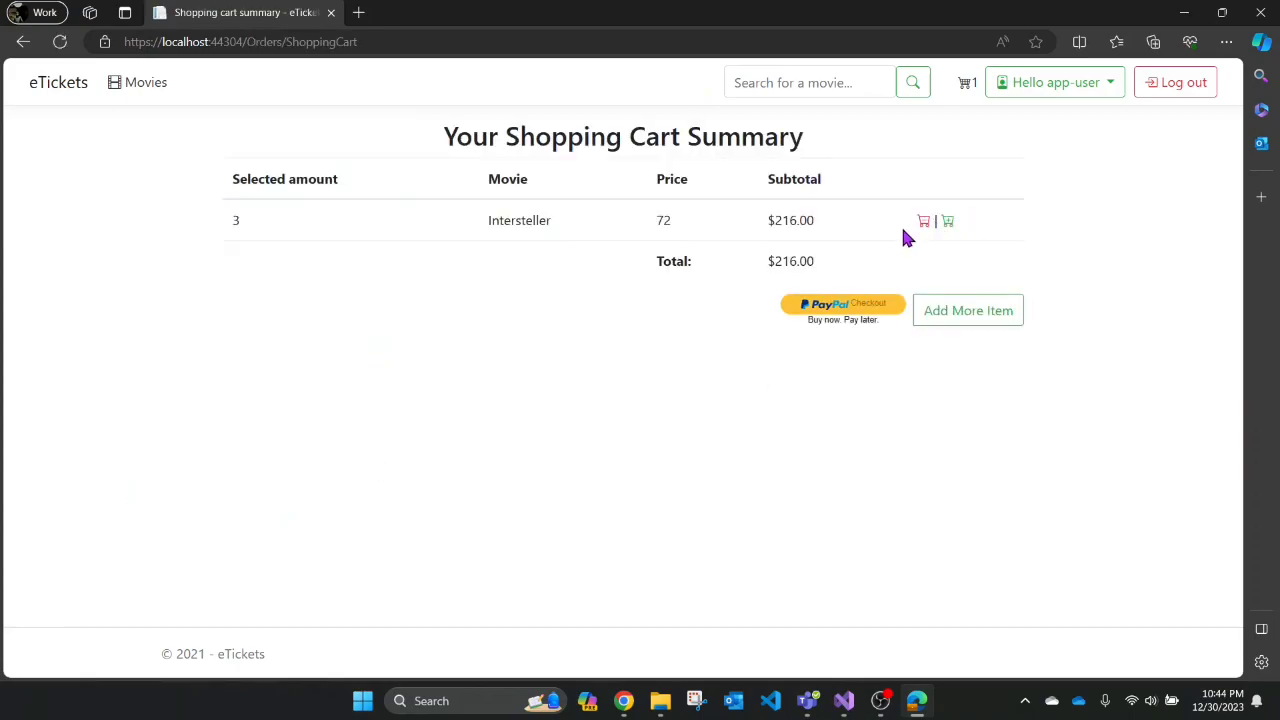
- Start PayPal checkout and log in to the sandbox buyer account with its password, retrying once
{"action": "left_click", "coordinate": [851, 313]}
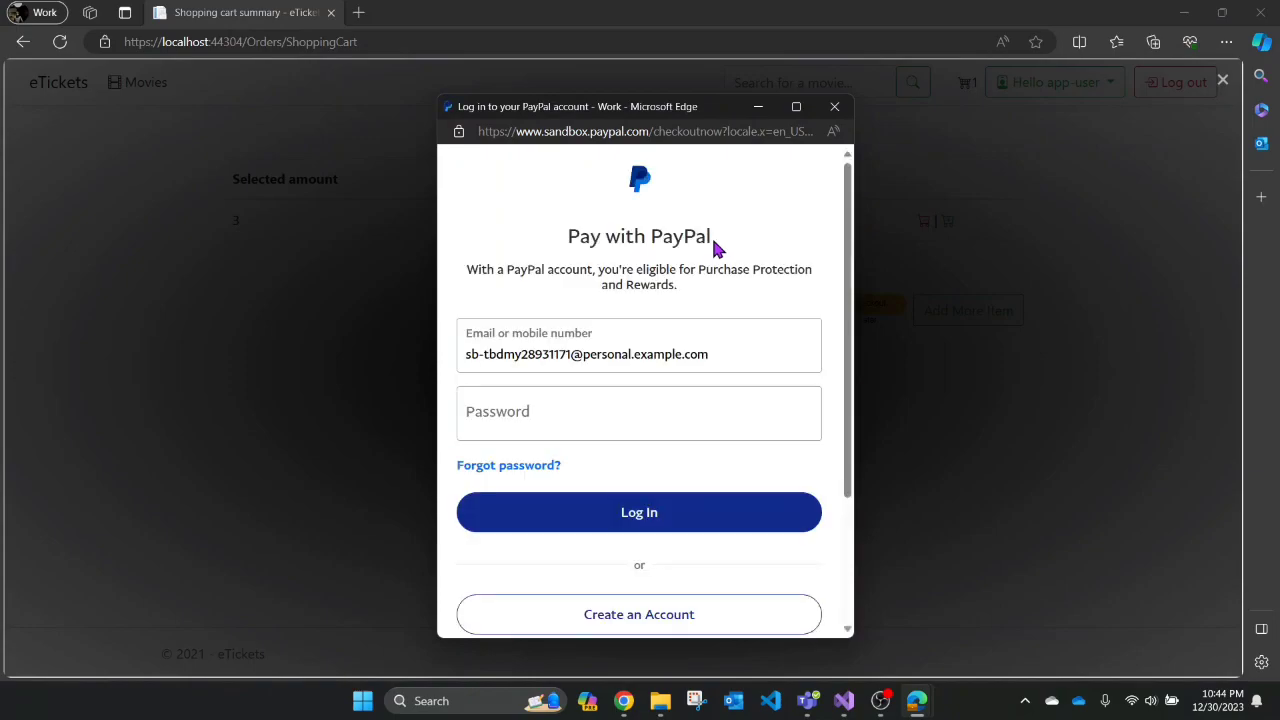
{"action": "left_click", "coordinate": [604, 430]}
{"action": "type", "text": "••"}
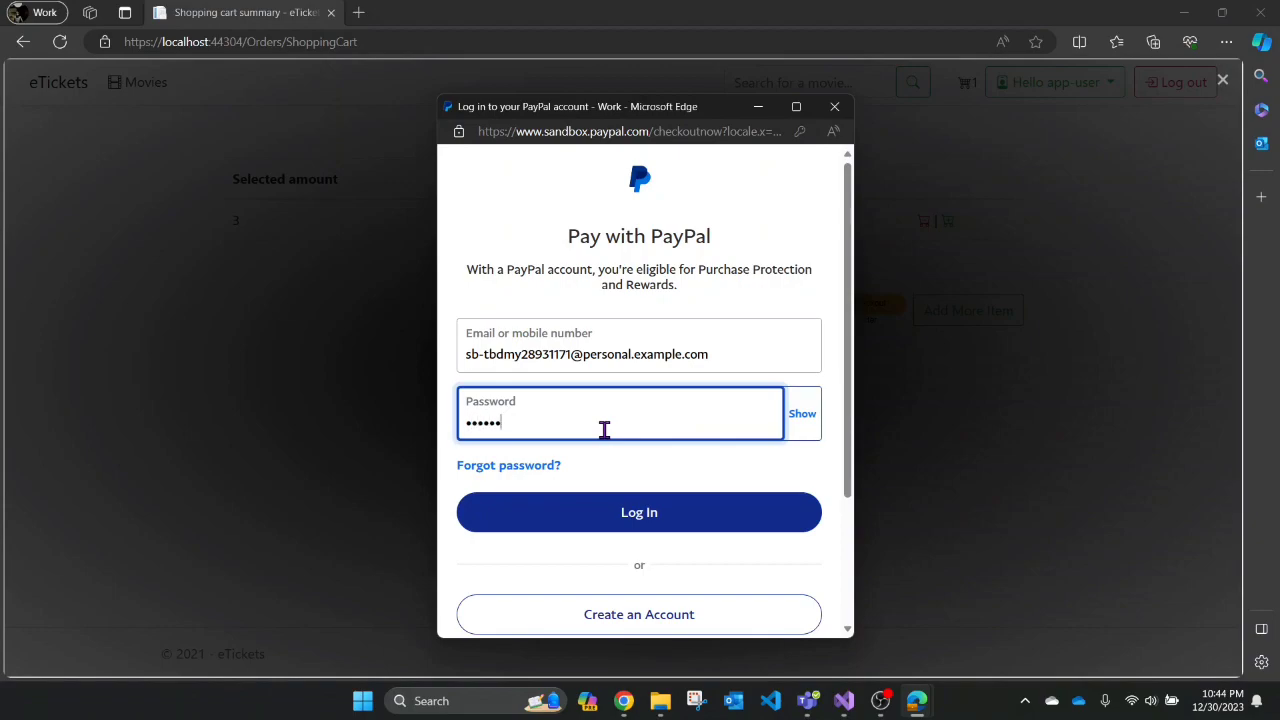
{"action": "left_click", "coordinate": [645, 513]}
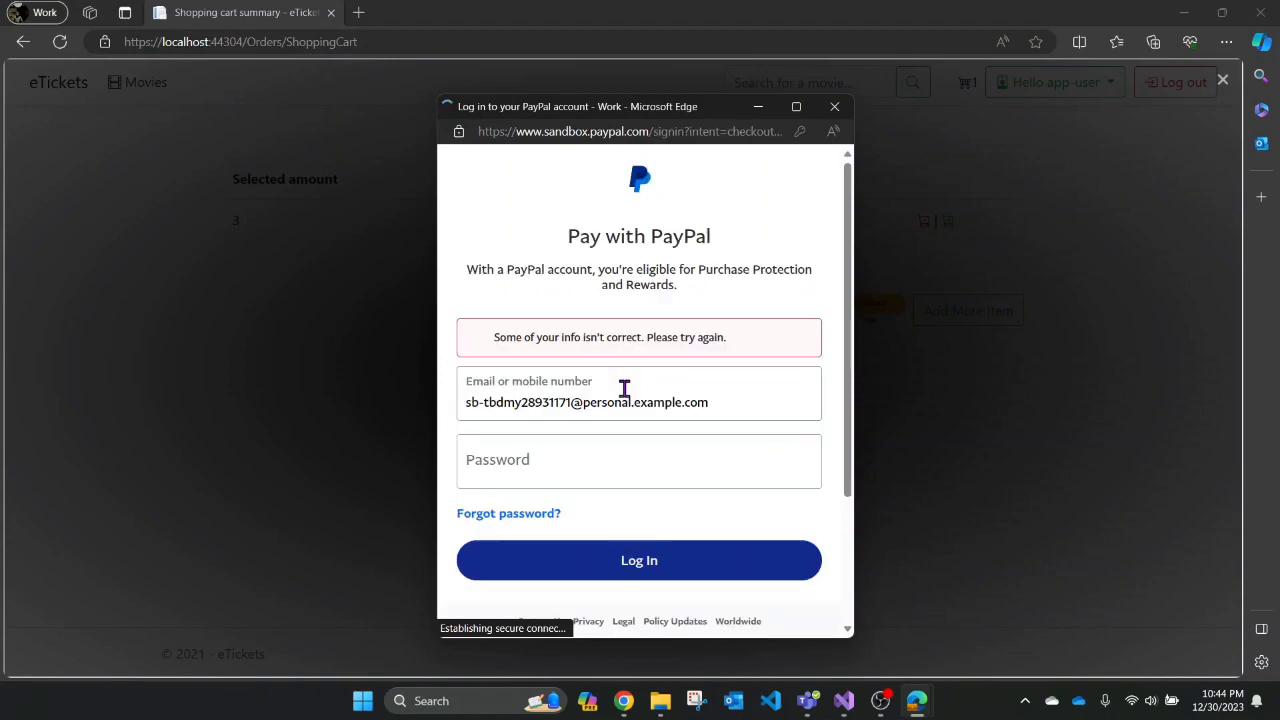
{"action": "left_click", "coordinate": [538, 472]}
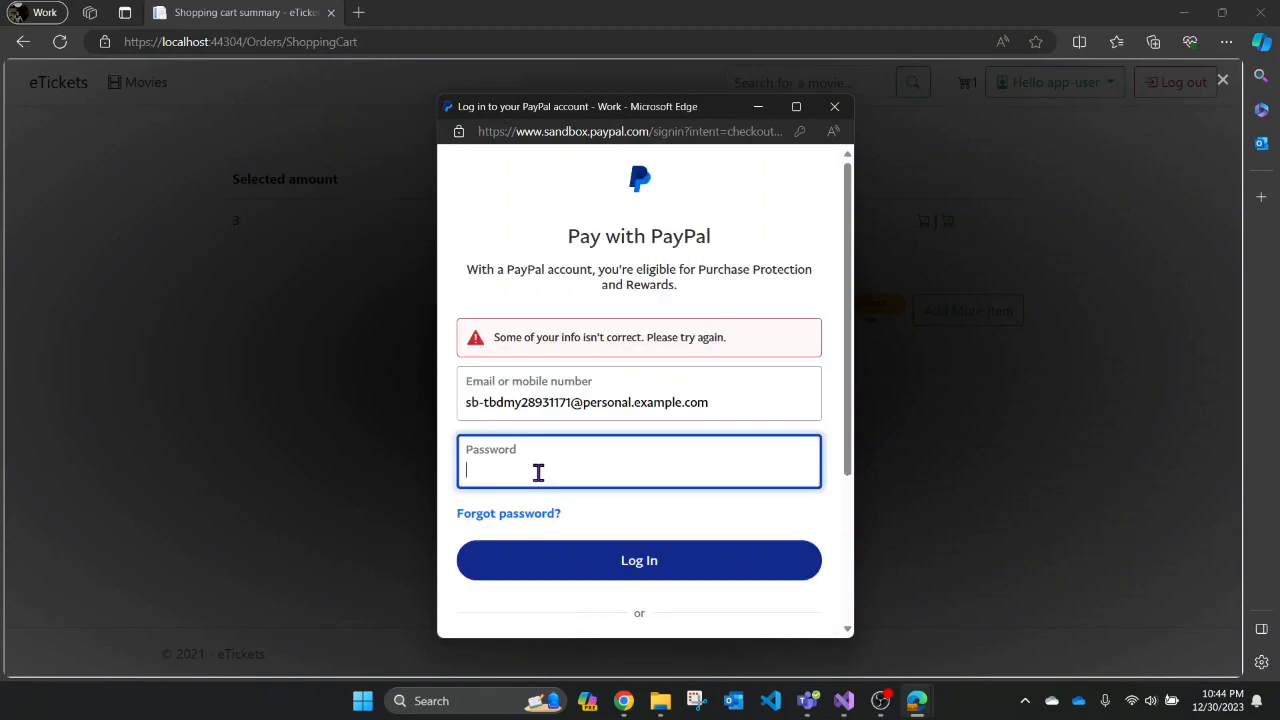
{"action": "type", "text": "•"}
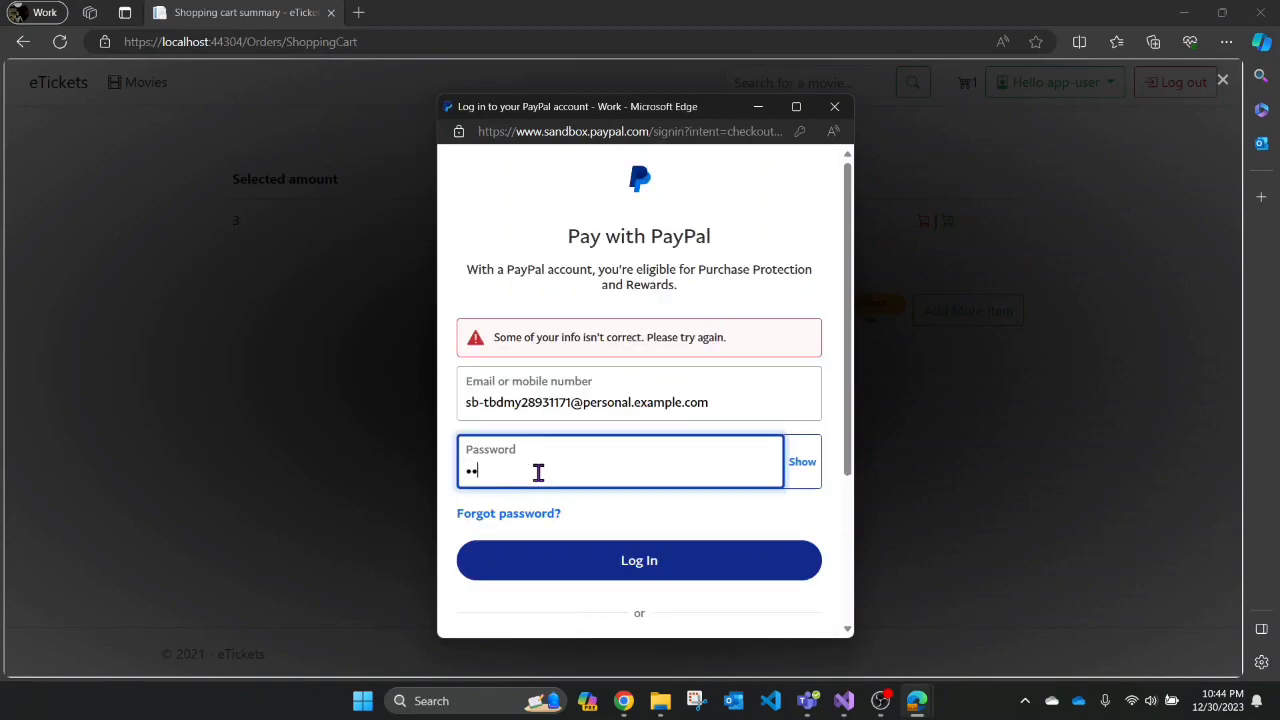
{"action": "type", "text": "••••"}
{"action": "left_click", "coordinate": [605, 563]}
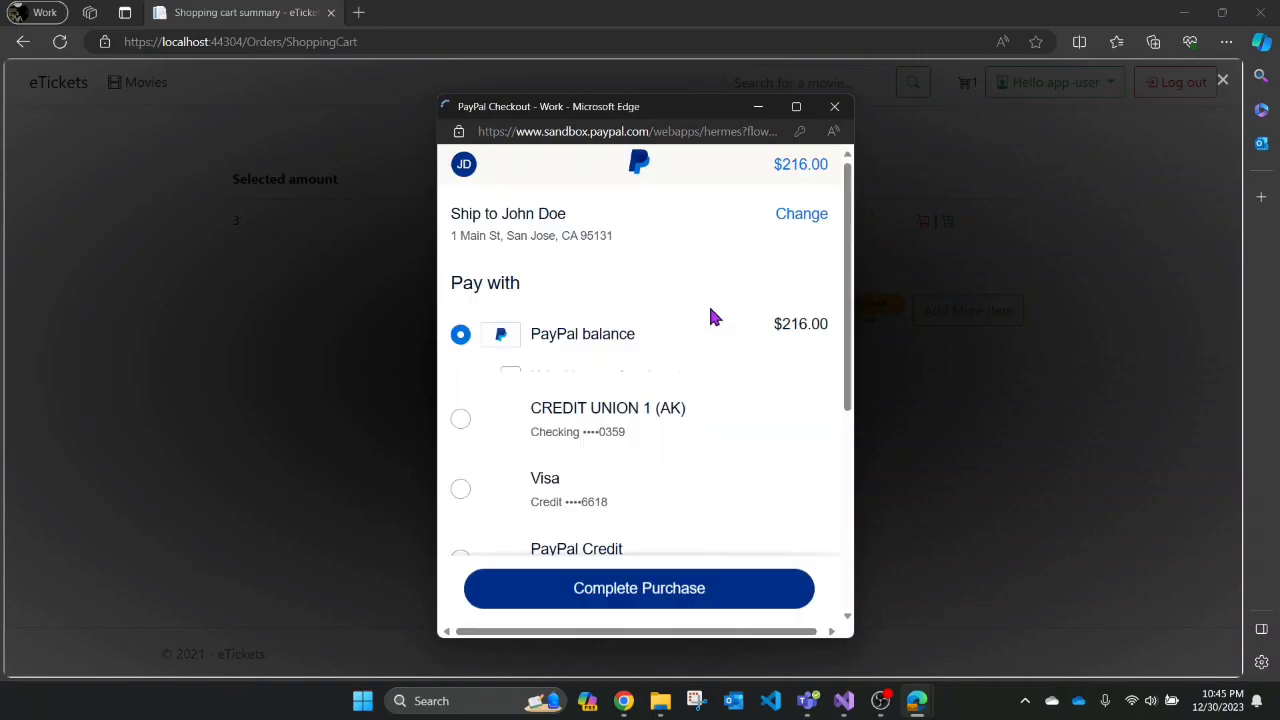
- Complete the $216.00 purchase paid from the PayPal balance
{"action": "scroll", "coordinate": [765, 340], "scroll_direction": "down", "scroll_amount": 1}
{"action": "scroll", "coordinate": [765, 343], "scroll_direction": "up", "scroll_amount": 1}
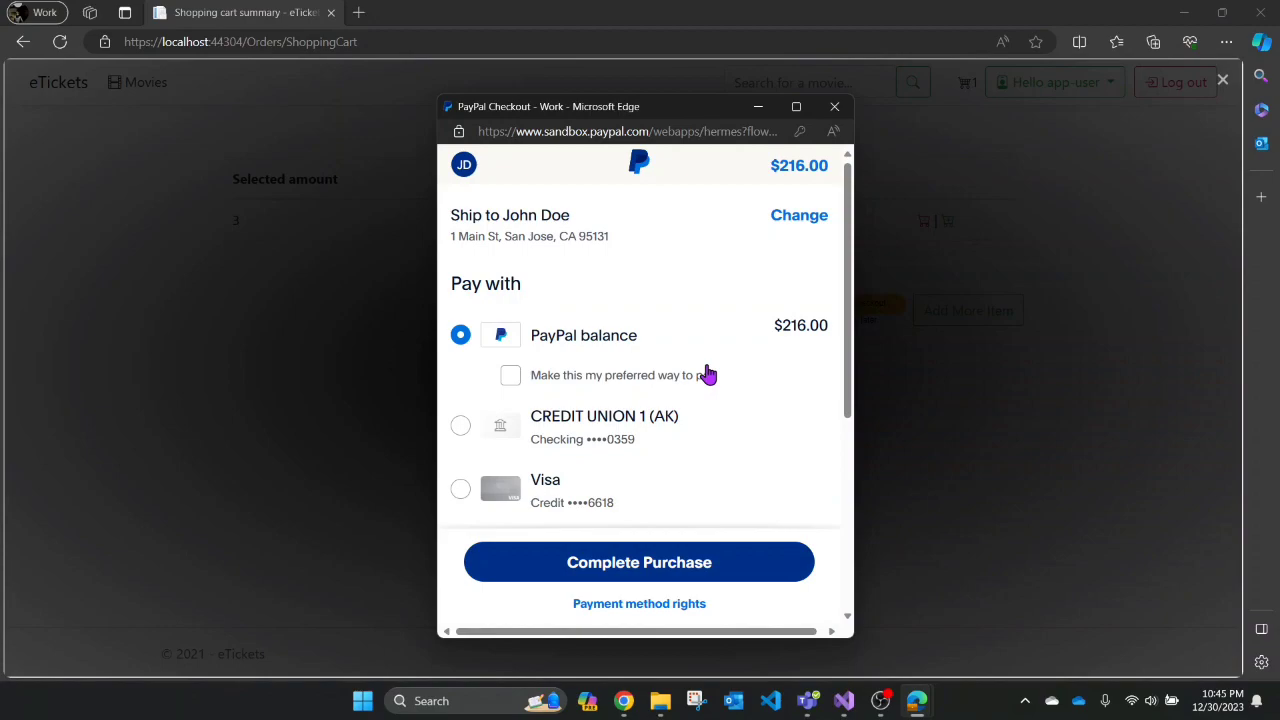
{"action": "scroll", "coordinate": [706, 371], "scroll_direction": "down", "scroll_amount": 4}
{"action": "scroll", "coordinate": [706, 371], "scroll_direction": "up", "scroll_amount": 4}
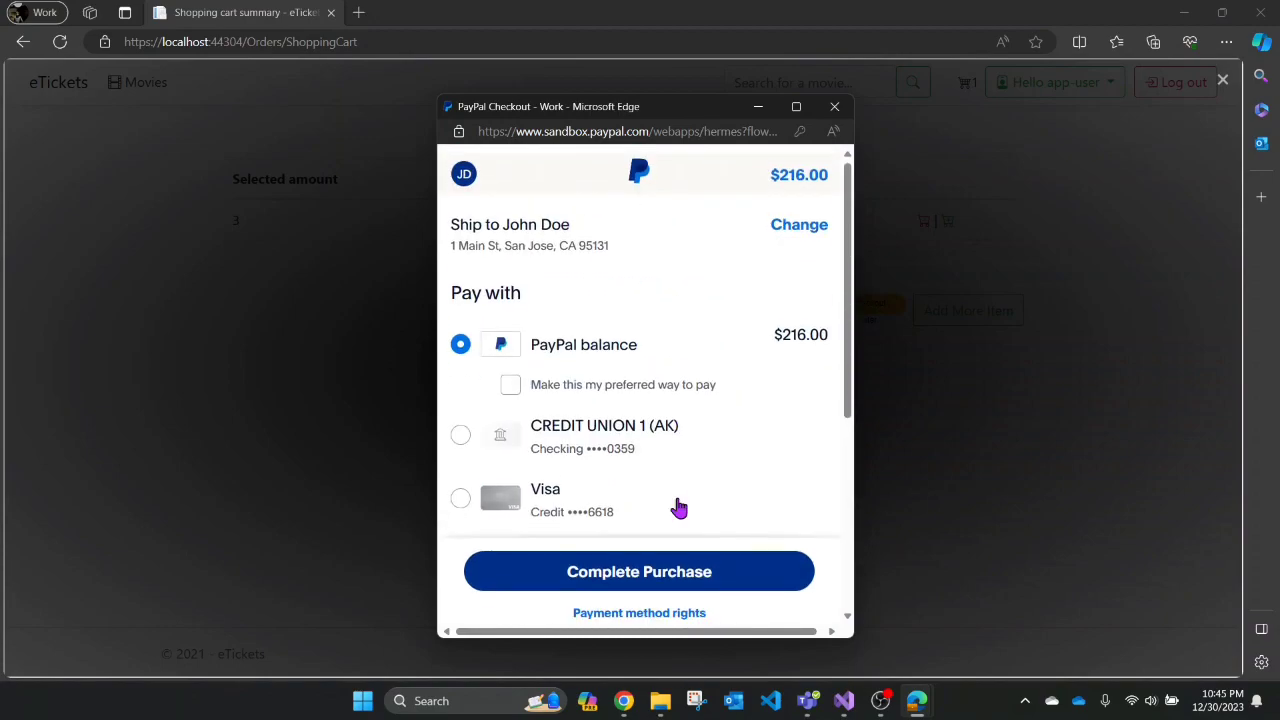
{"action": "left_click", "coordinate": [623, 571]}
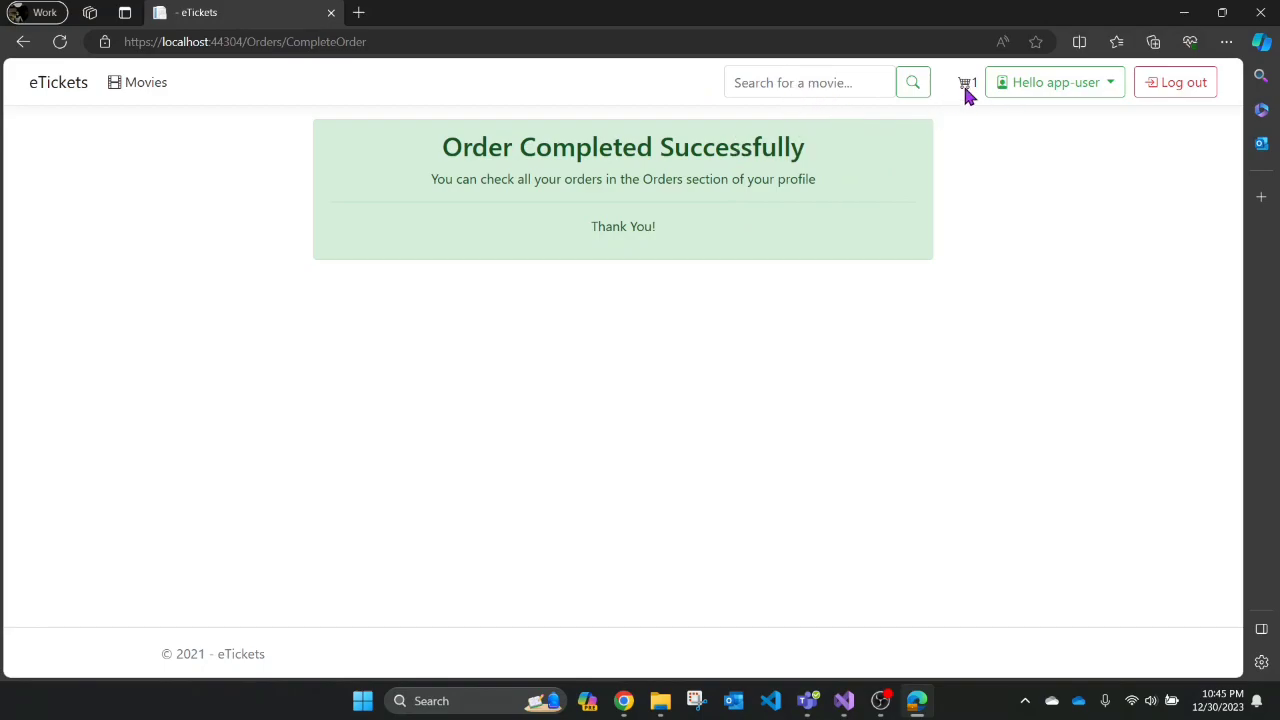
- Open Orders from the Hello app-user menu to see Order 2: 3 Intersteller tickets, $216.00
{"action": "left_click", "coordinate": [1087, 93]}
{"action": "left_click", "coordinate": [1043, 124]}
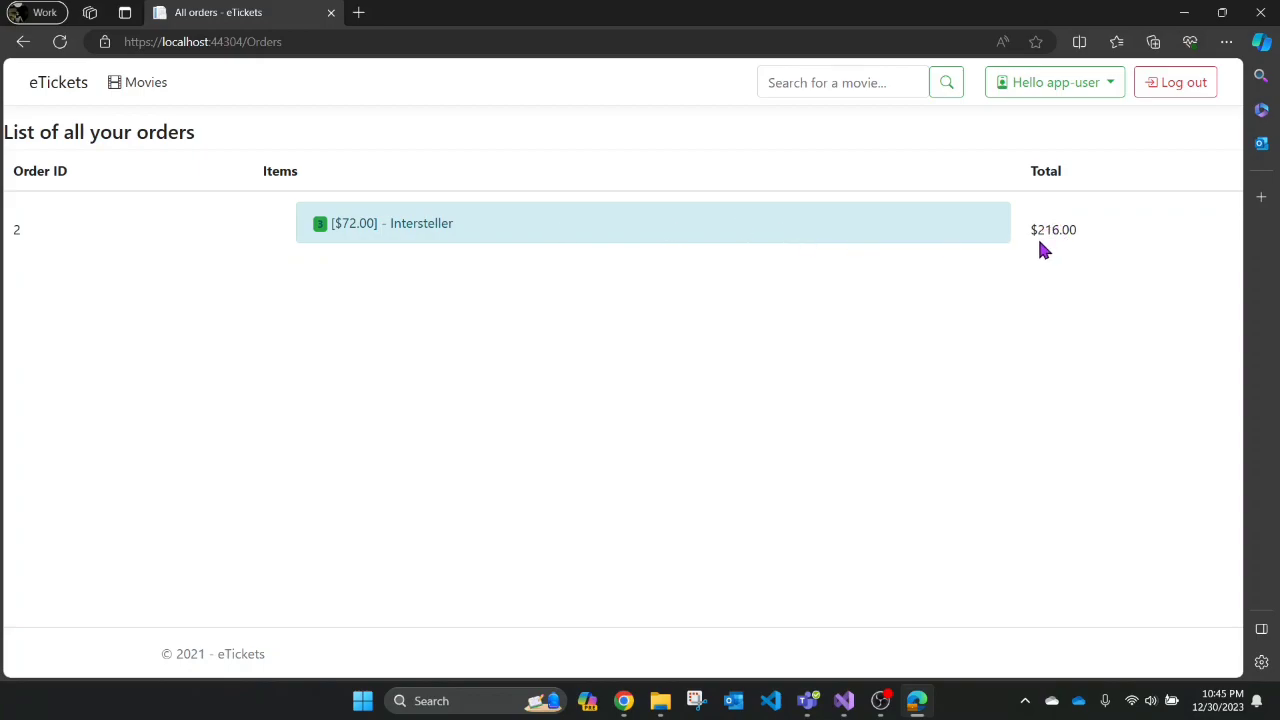
{"action": "left_click", "coordinate": [1107, 92]}
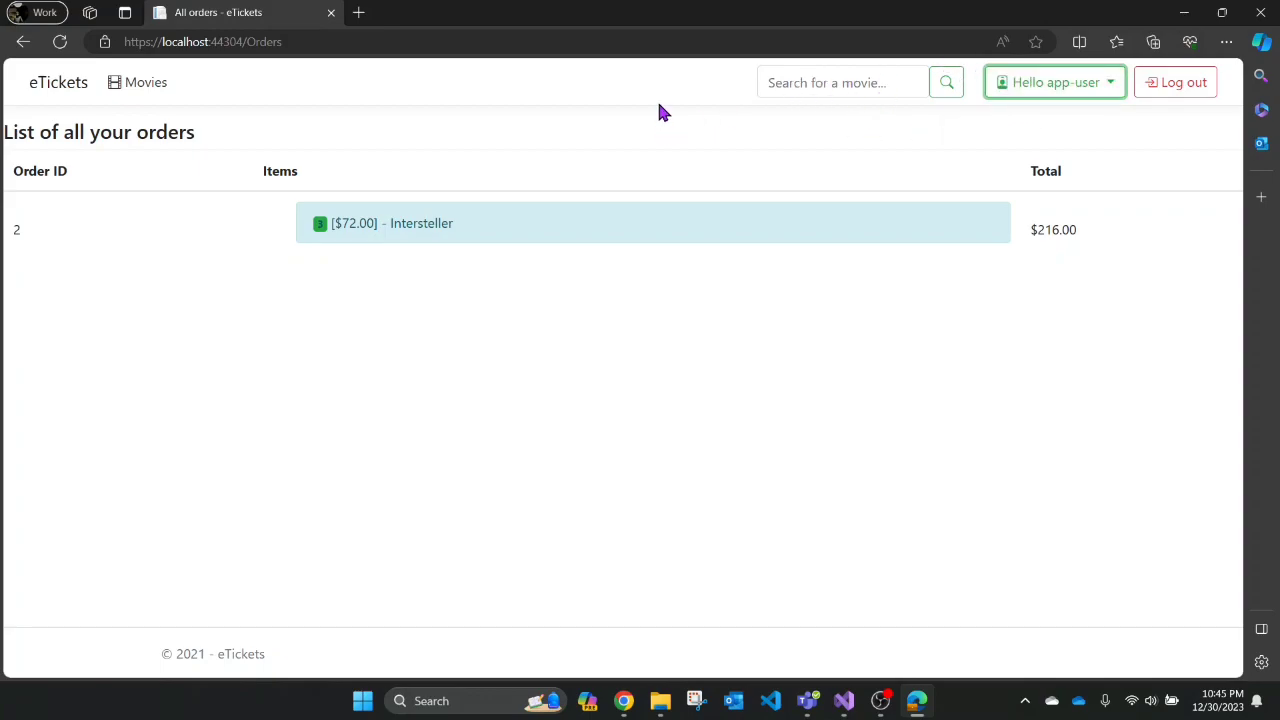
- Search the movies for 'Interstellar', which finds nothing, then return to the Movies list
{"action": "left_click", "coordinate": [138, 84]}
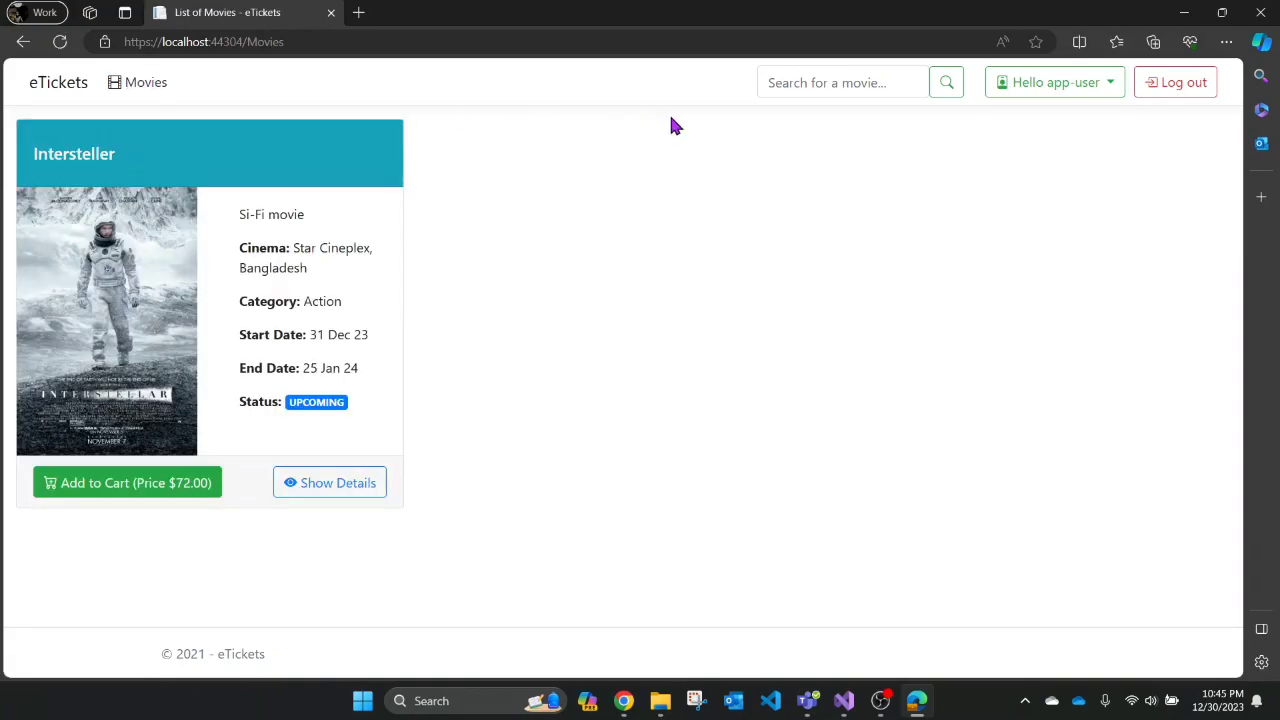
{"action": "left_click", "coordinate": [788, 80]}
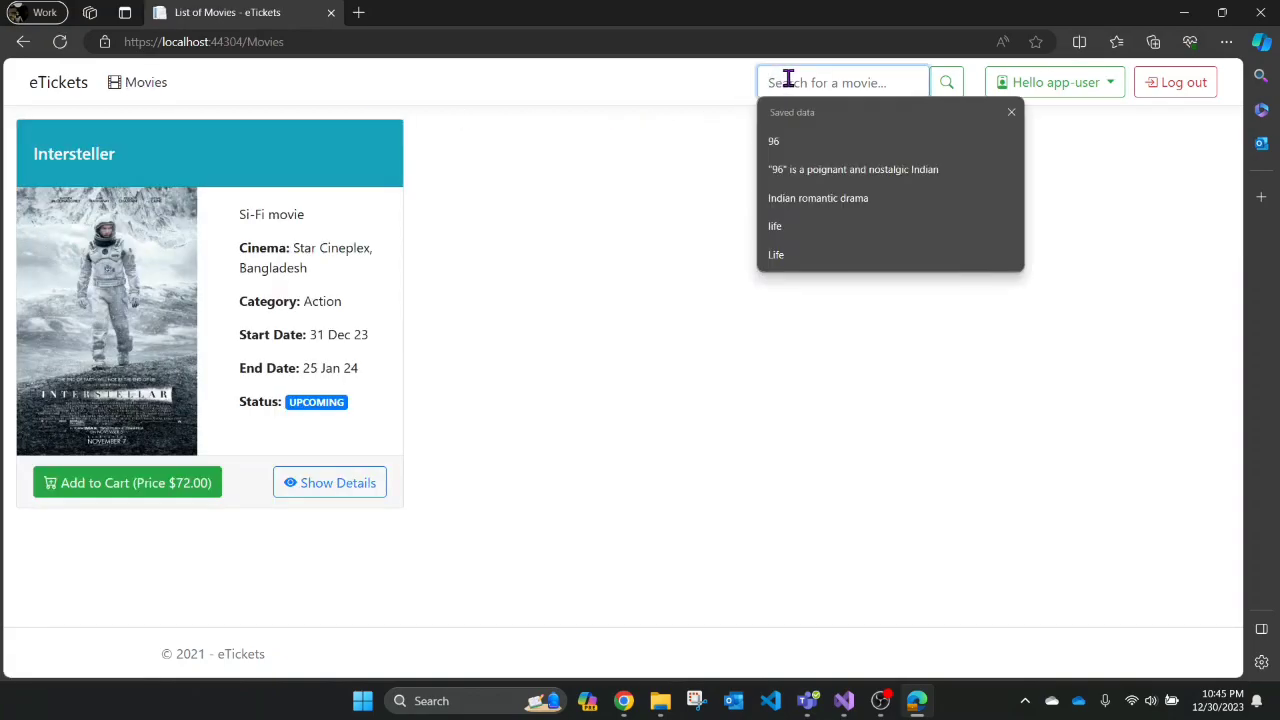
{"action": "type", "text": "Int"}
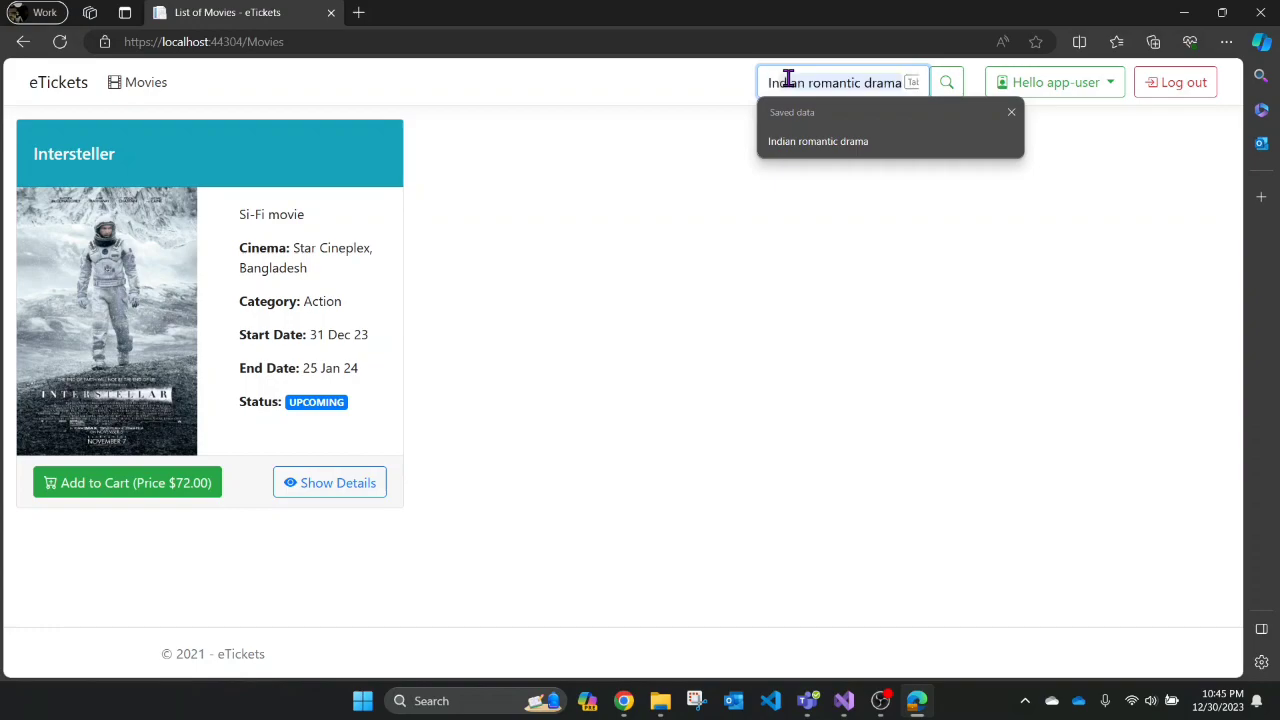
{"action": "type", "text": "erstellar"}
{"action": "key", "text": "Return"}
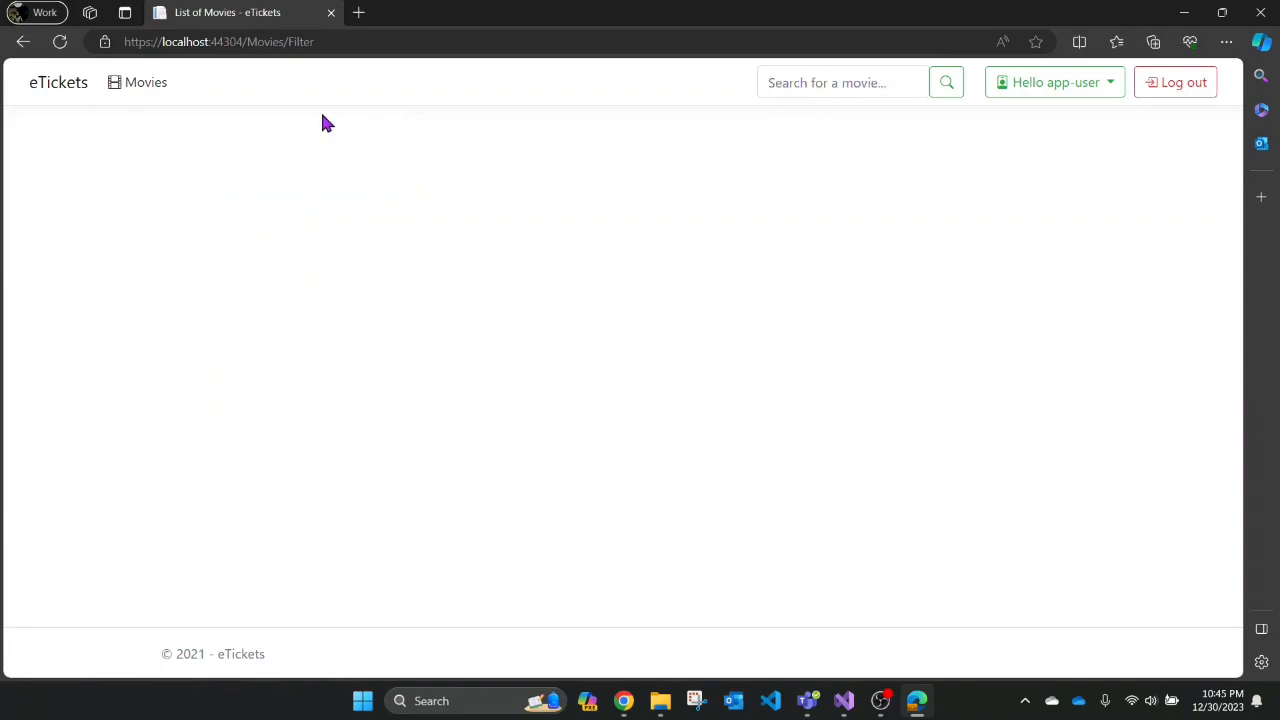
{"action": "left_click", "coordinate": [143, 88]}
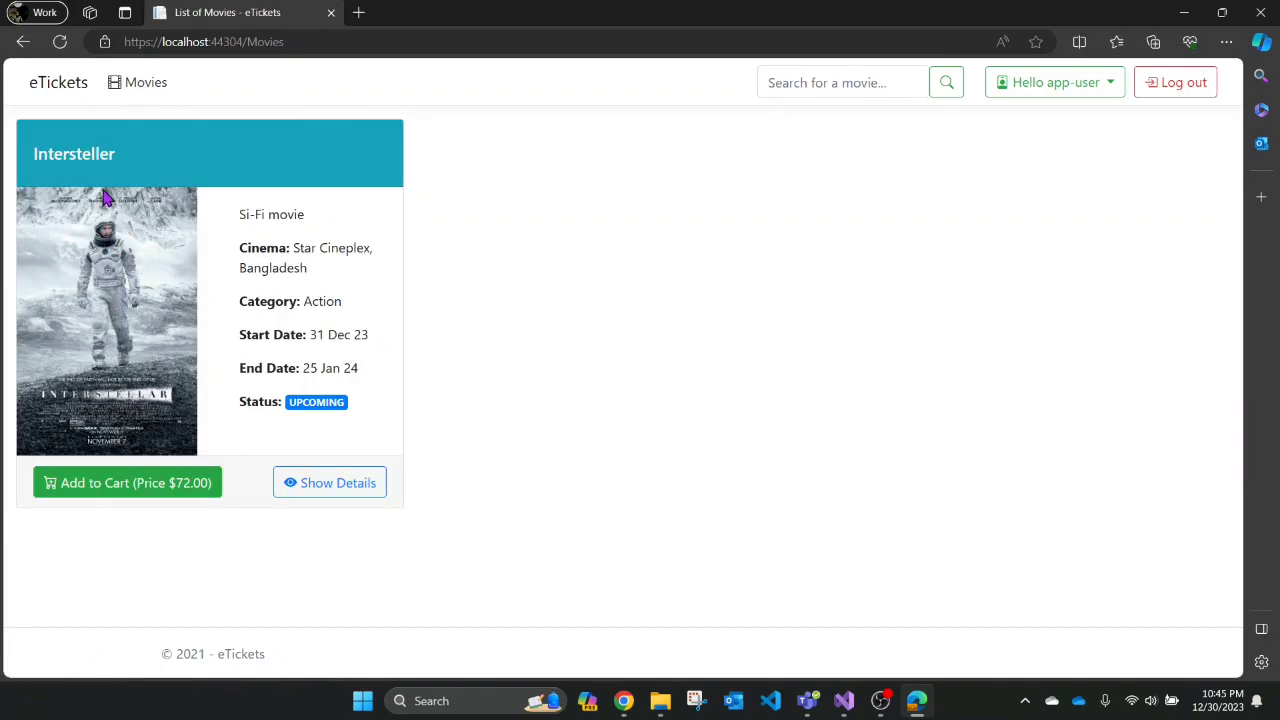
- Copy the title 'Intersteller', search for it to find the film, then show all movies
{"action": "left_click_drag", "start_coordinate": [116, 154], "coordinate": [33, 158]}
{"action": "key", "text": "ctrl+c"}
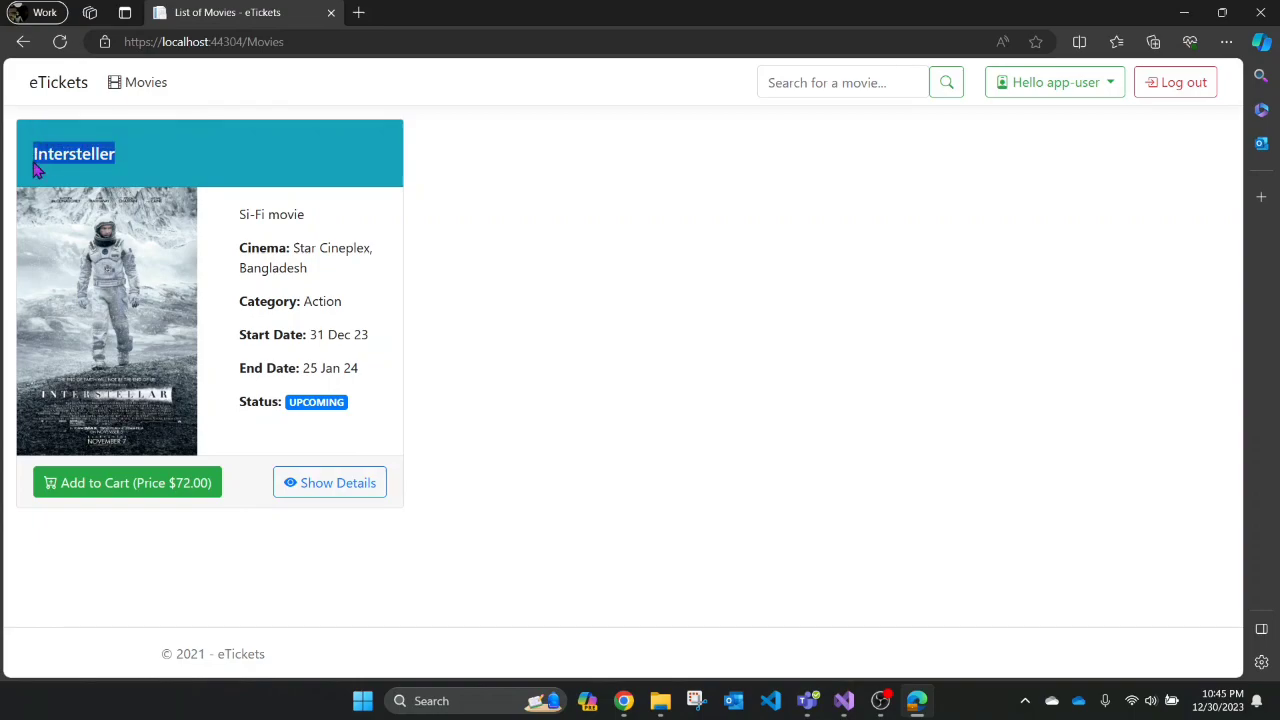
{"action": "left_click", "coordinate": [614, 170]}
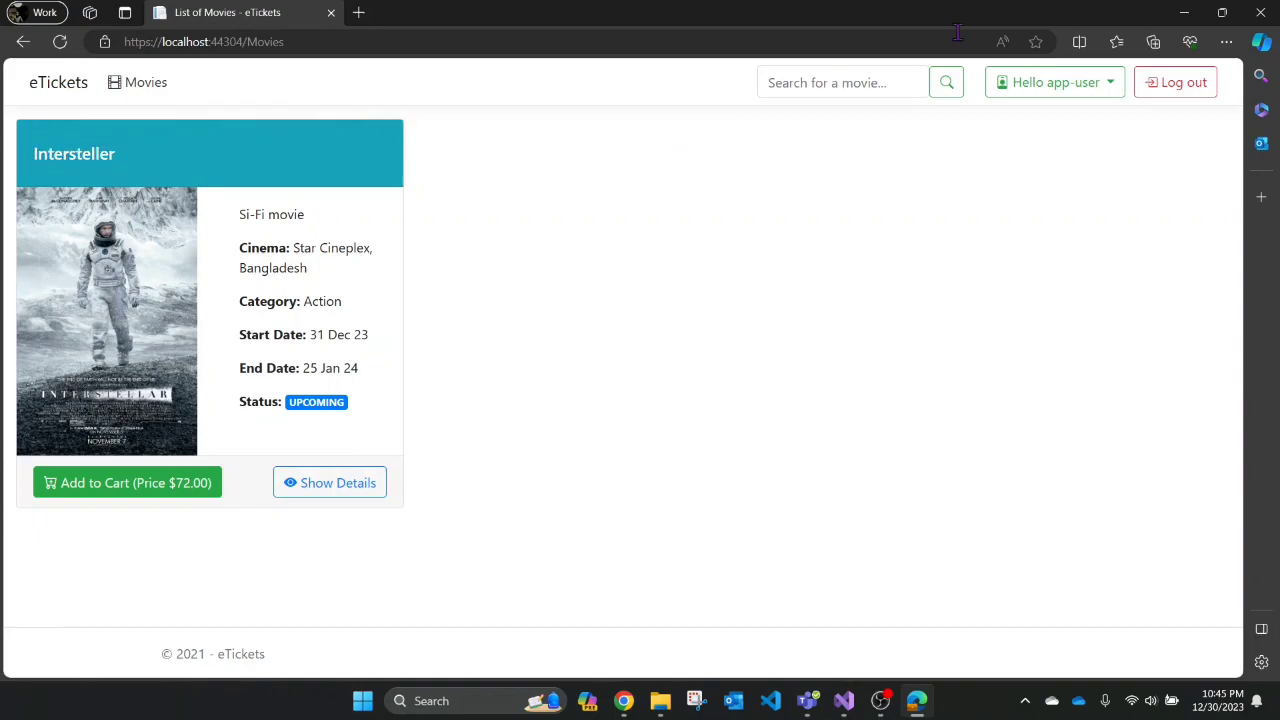
{"action": "left_click", "coordinate": [867, 84]}
{"action": "key", "text": "ctrl+v"}
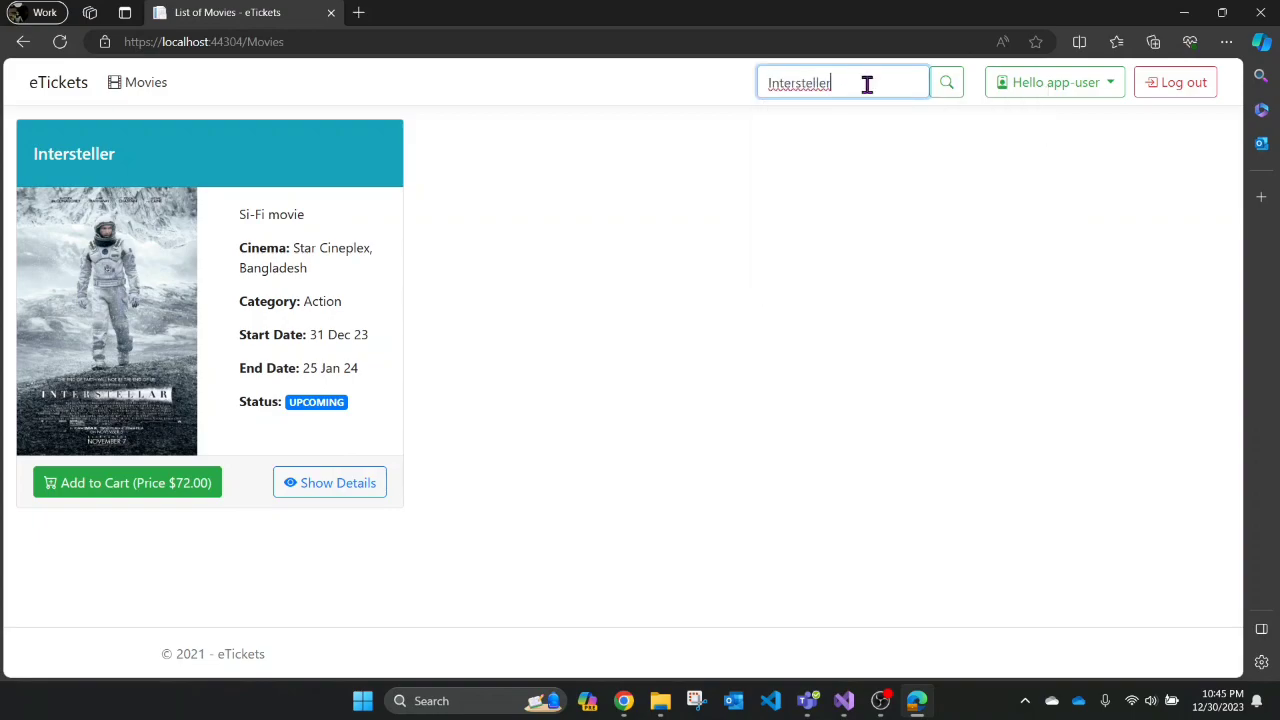
{"action": "key", "text": "Return"}
{"action": "left_click", "coordinate": [946, 84]}
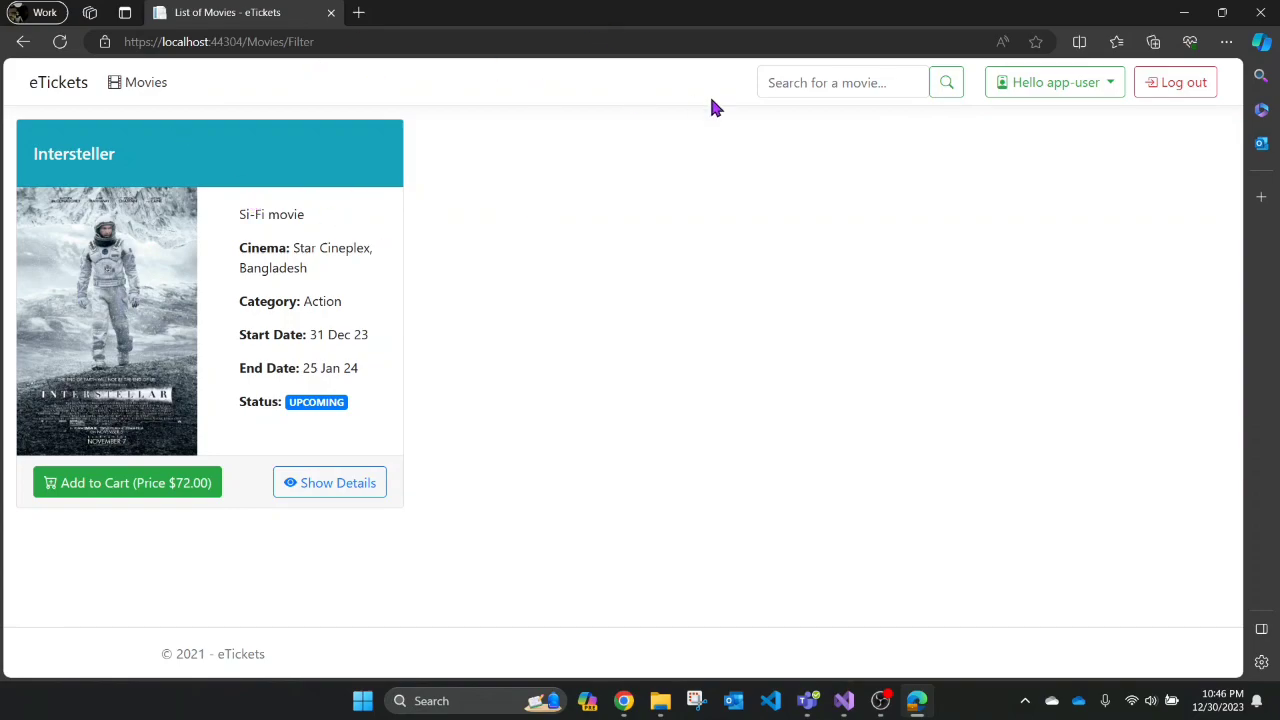
{"action": "left_click", "coordinate": [120, 88]}
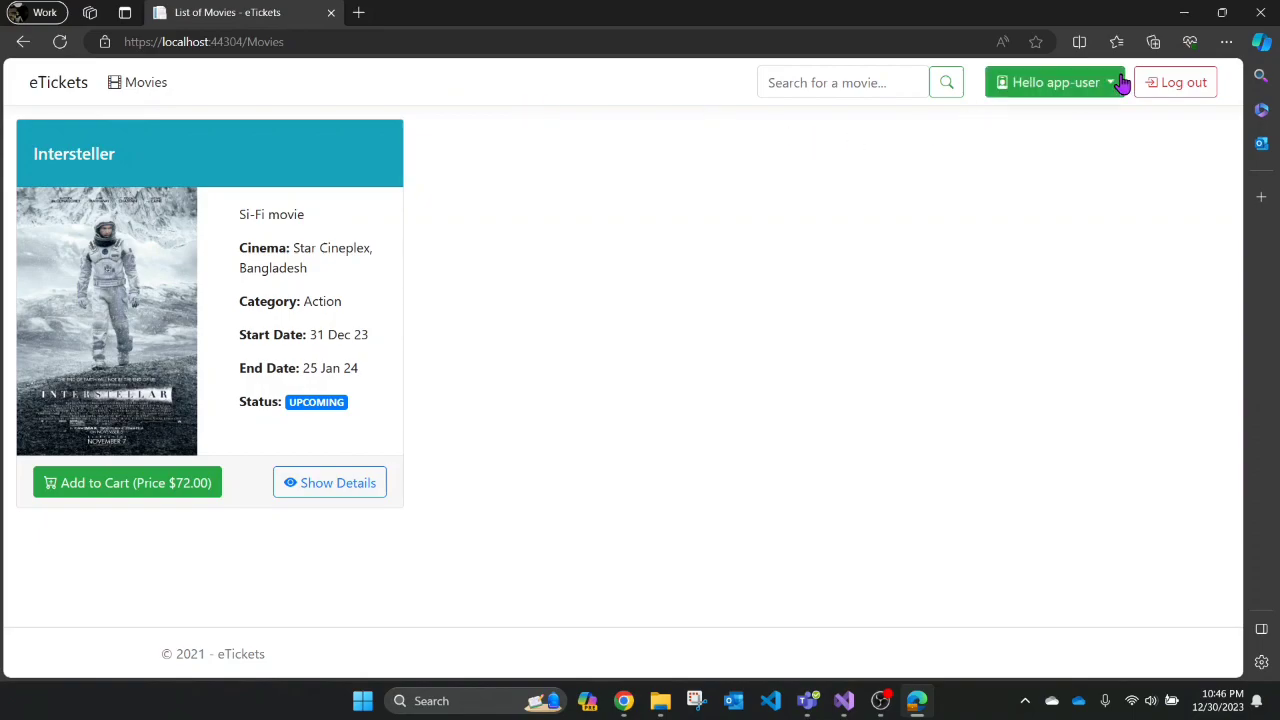
- Log out of app-user and log in with the admin account's e-mail and password
{"action": "left_click", "coordinate": [1180, 86]}
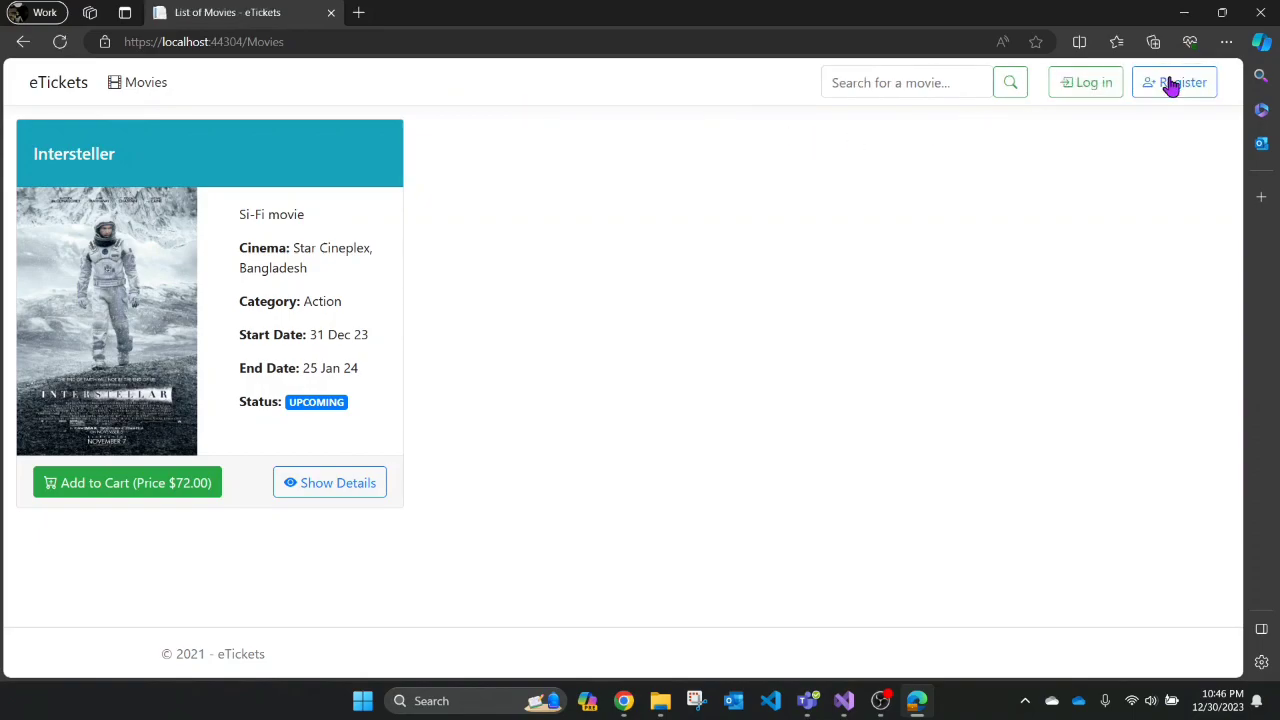
{"action": "left_click", "coordinate": [1088, 90]}
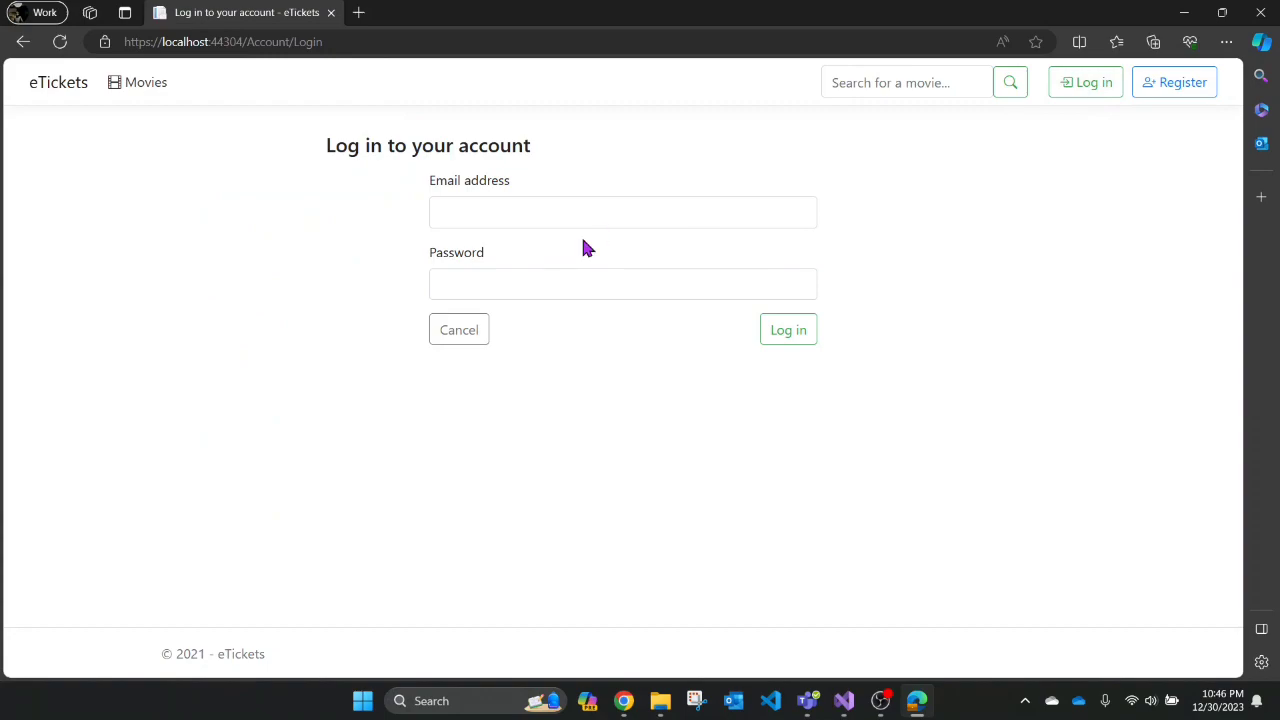
{"action": "left_click", "coordinate": [487, 218]}
{"action": "type", "text": "admin"}
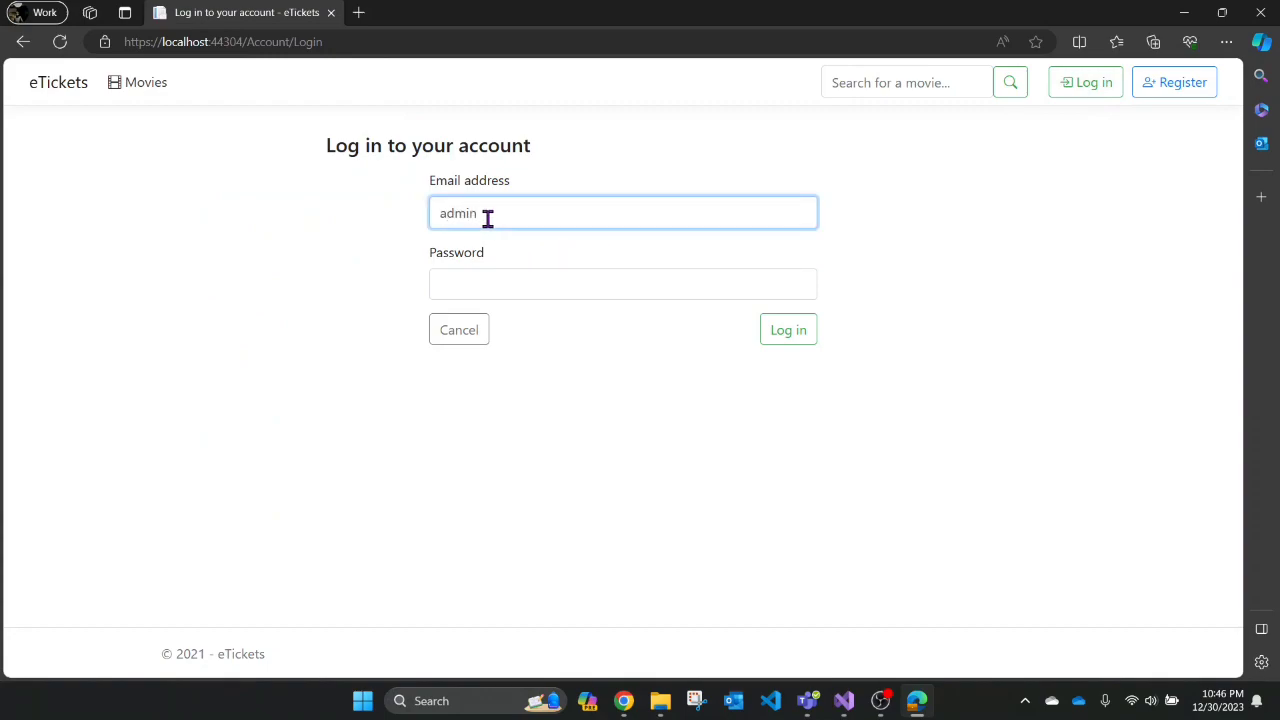
{"action": "type", "text": "@etickets.com"}
{"action": "left_click", "coordinate": [491, 277]}
{"action": "type", "text": "C"}
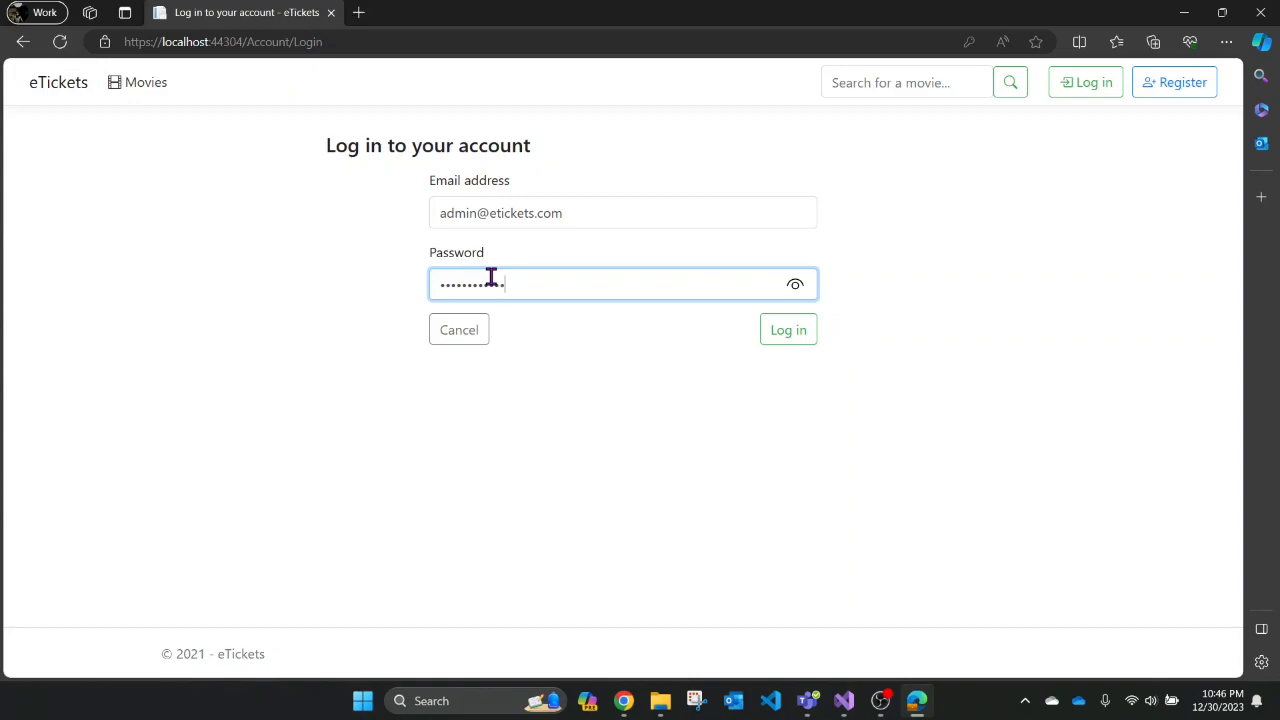
{"action": "left_click", "coordinate": [786, 336]}
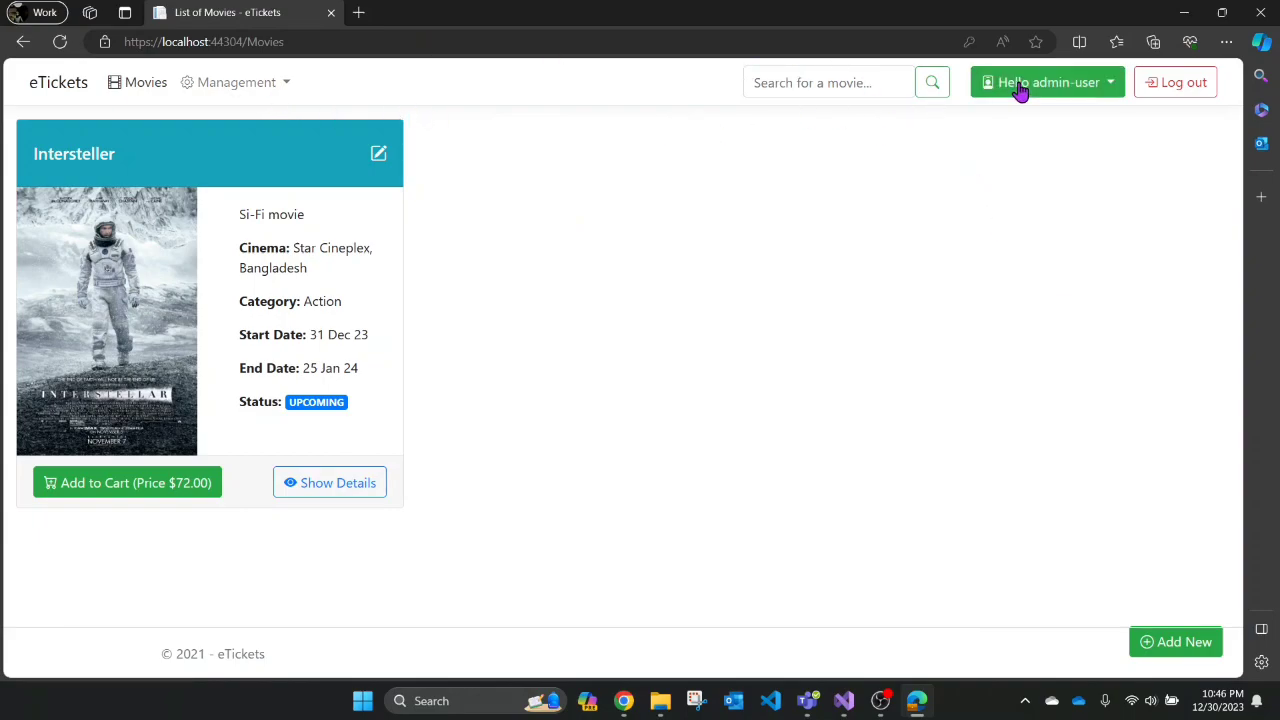
- As admin, open Orders to see all orders, including Order 2 by Application User
{"action": "left_click", "coordinate": [1050, 92]}
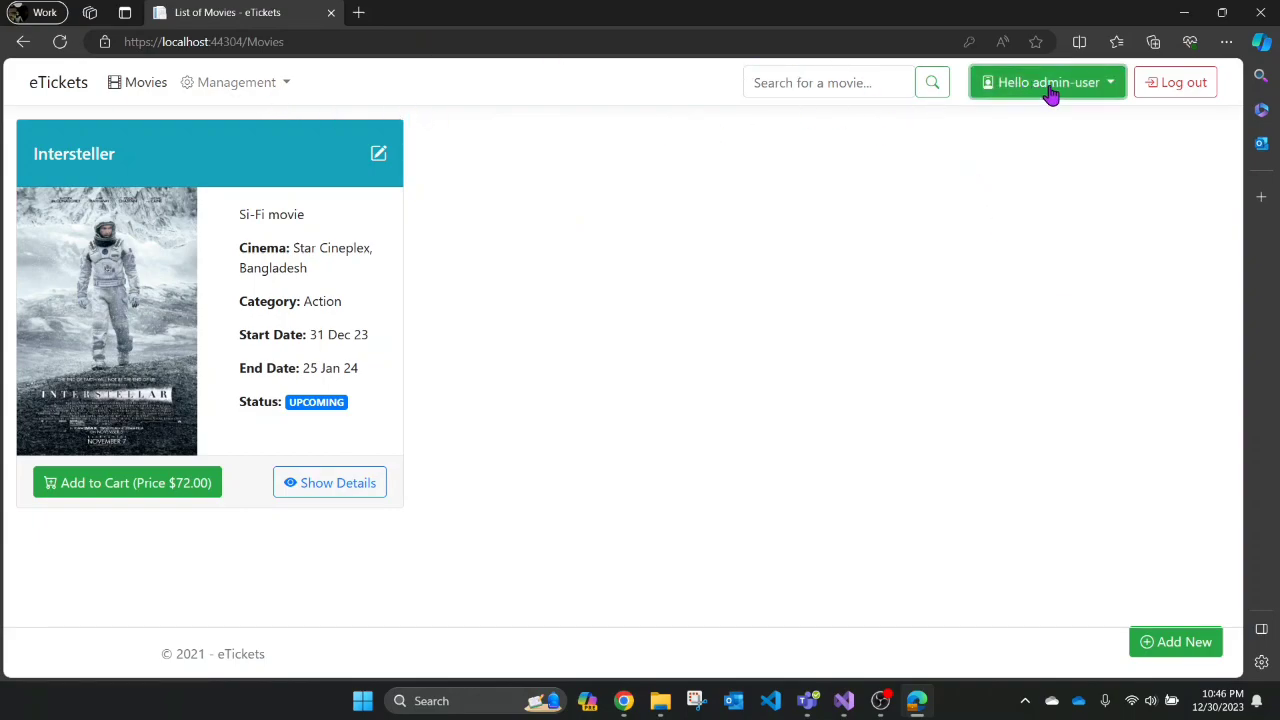
{"action": "left_click", "coordinate": [1103, 91]}
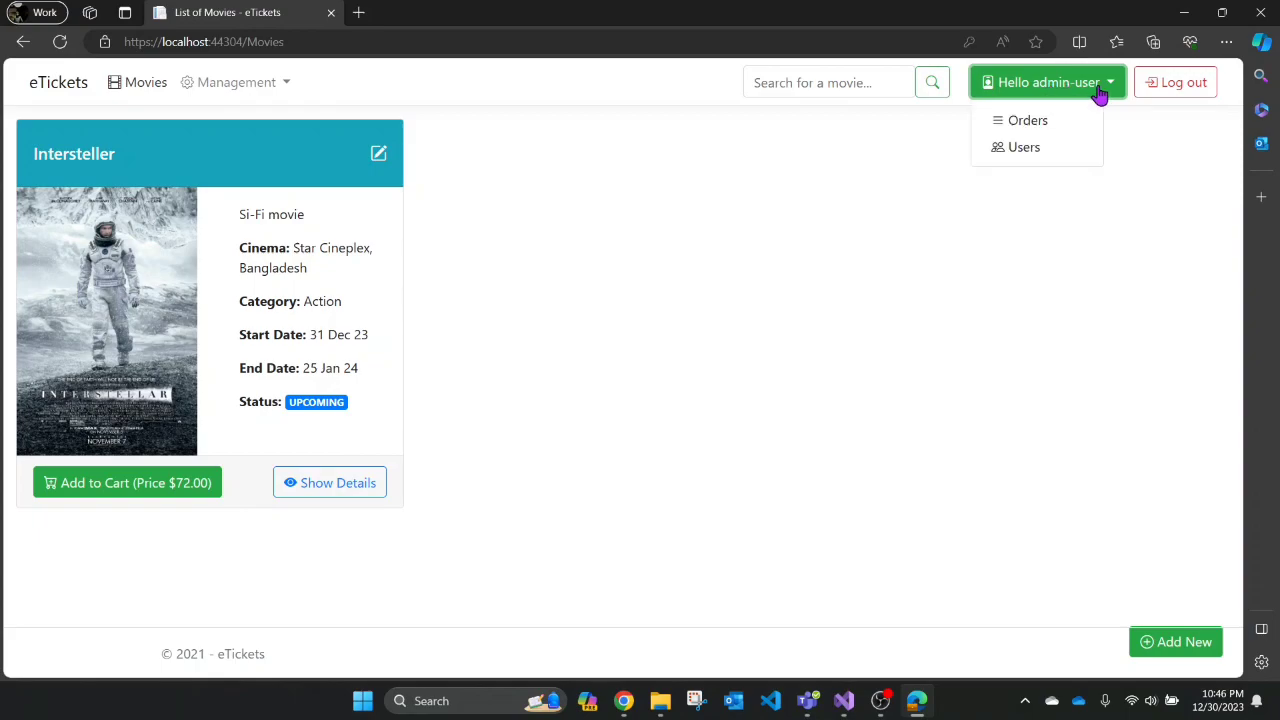
{"action": "left_click", "coordinate": [1028, 126]}
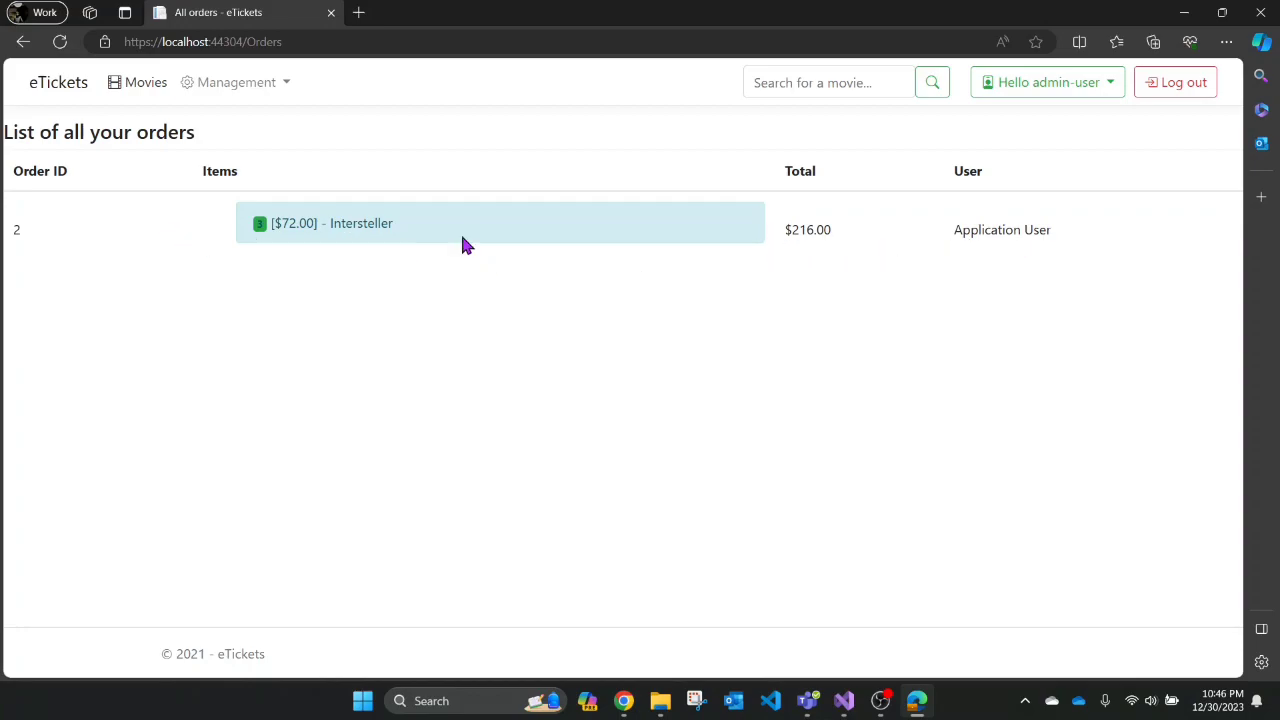
- View the Users list, sign out of the admin account, and bring OBS to the front
{"action": "left_click", "coordinate": [1043, 89]}
{"action": "left_click", "coordinate": [1025, 155]}
{"action": "left_click", "coordinate": [1165, 90]}
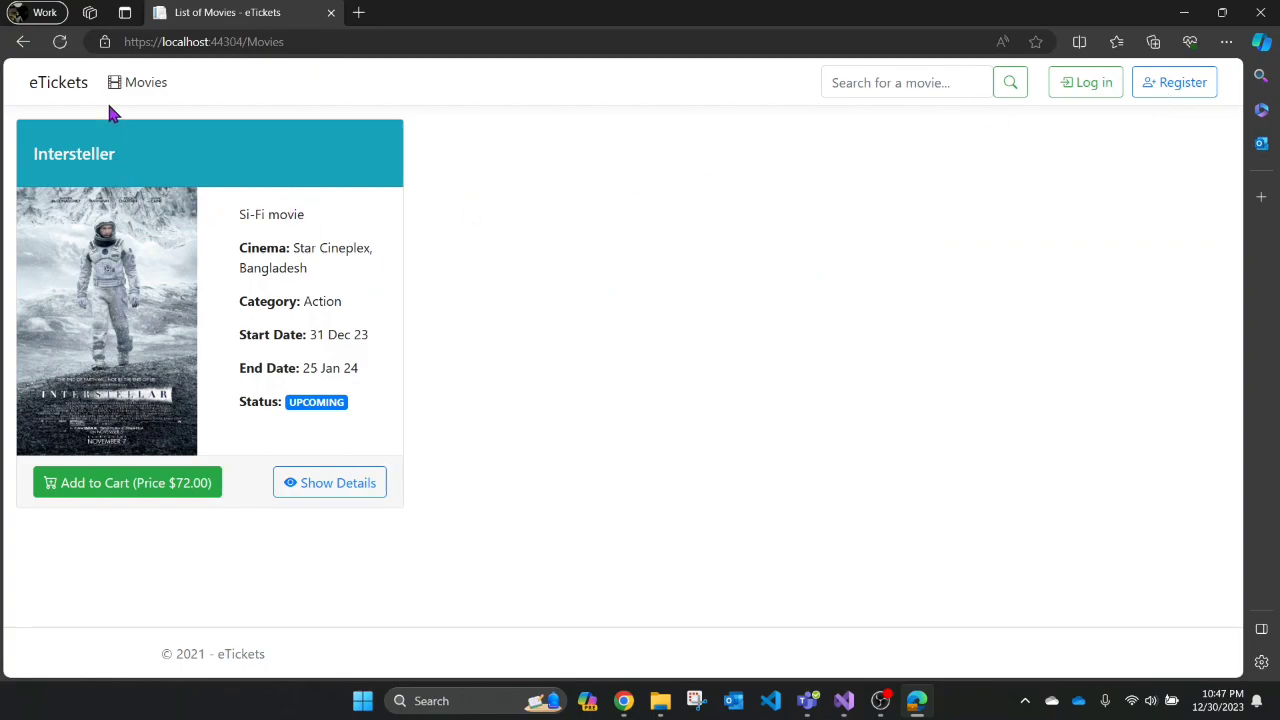
{"action": "left_click", "coordinate": [72, 85]}
{"action": "left_click", "coordinate": [880, 700]}
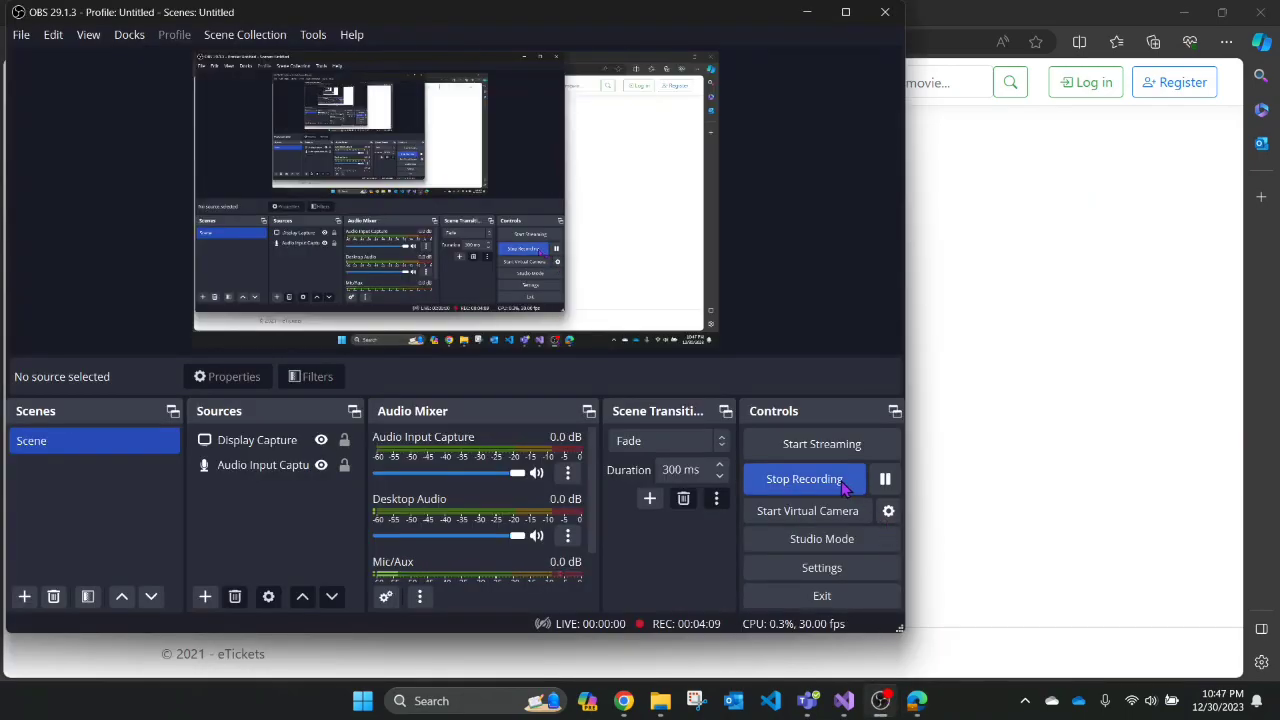